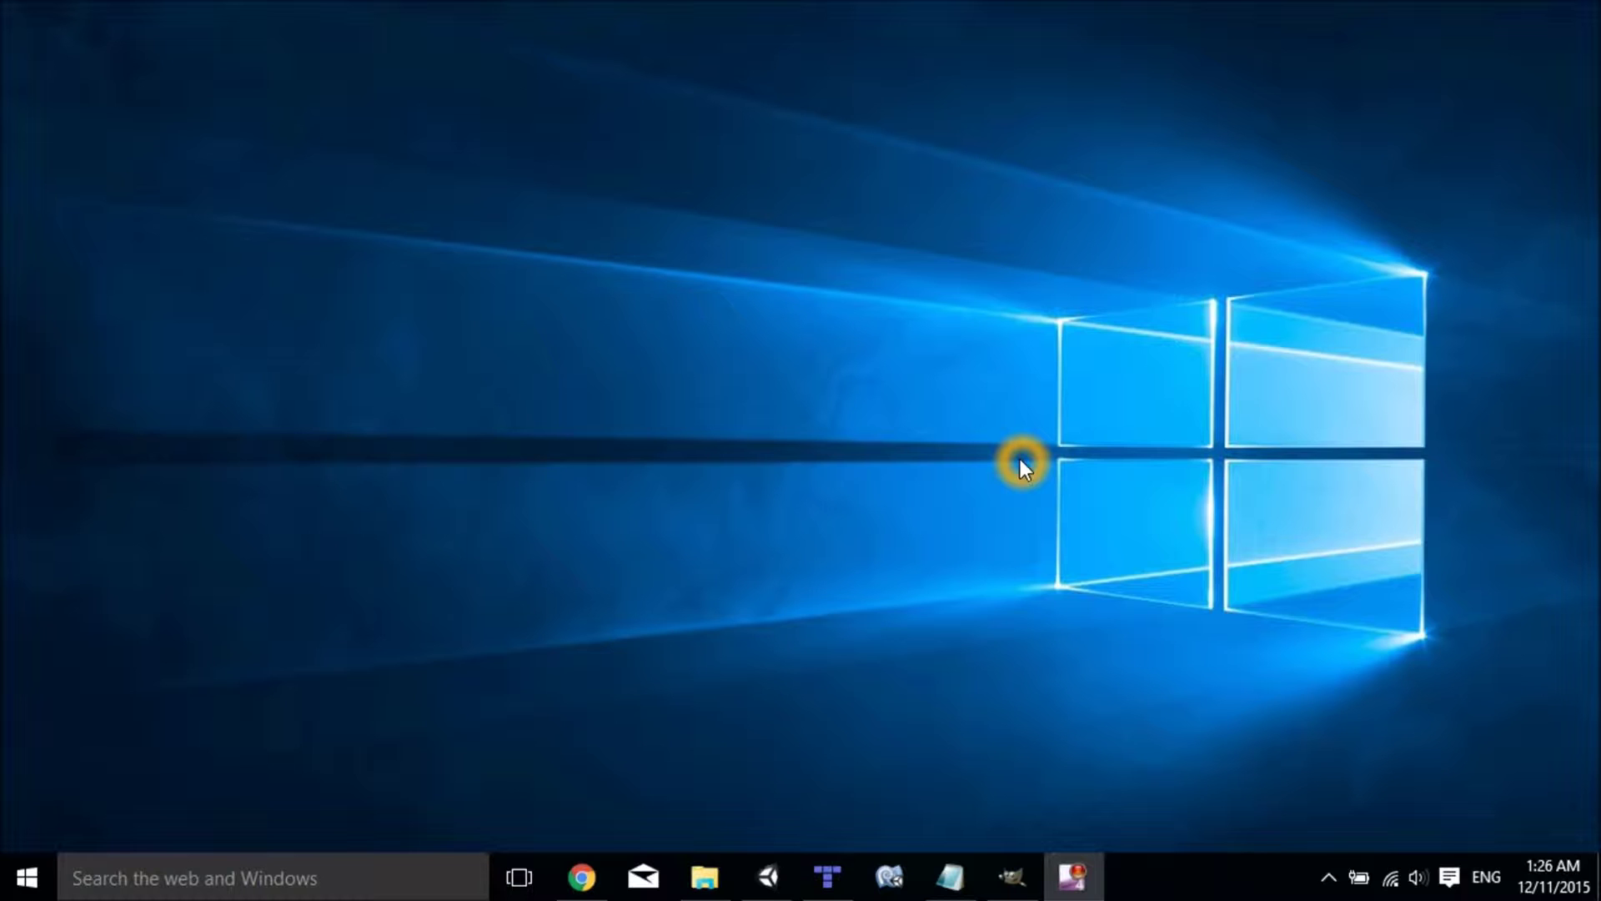
# - Check the Unity and Tiled windows from the taskbar, then open the _RPG Resources folder
pyautogui.click(768, 877)
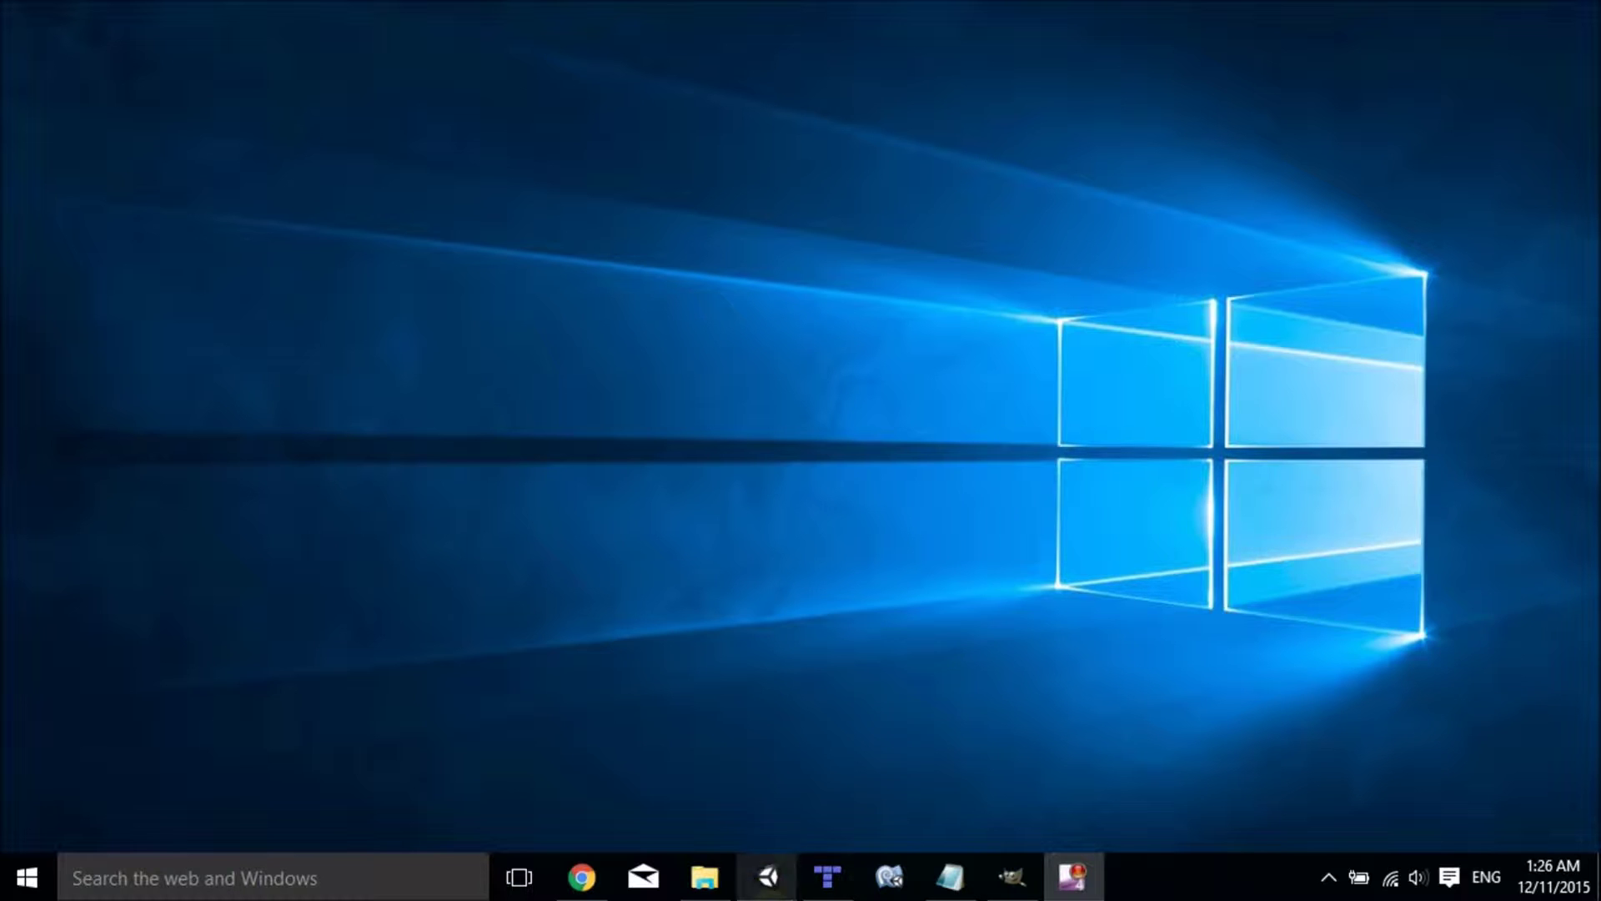
pyautogui.click(772, 883)
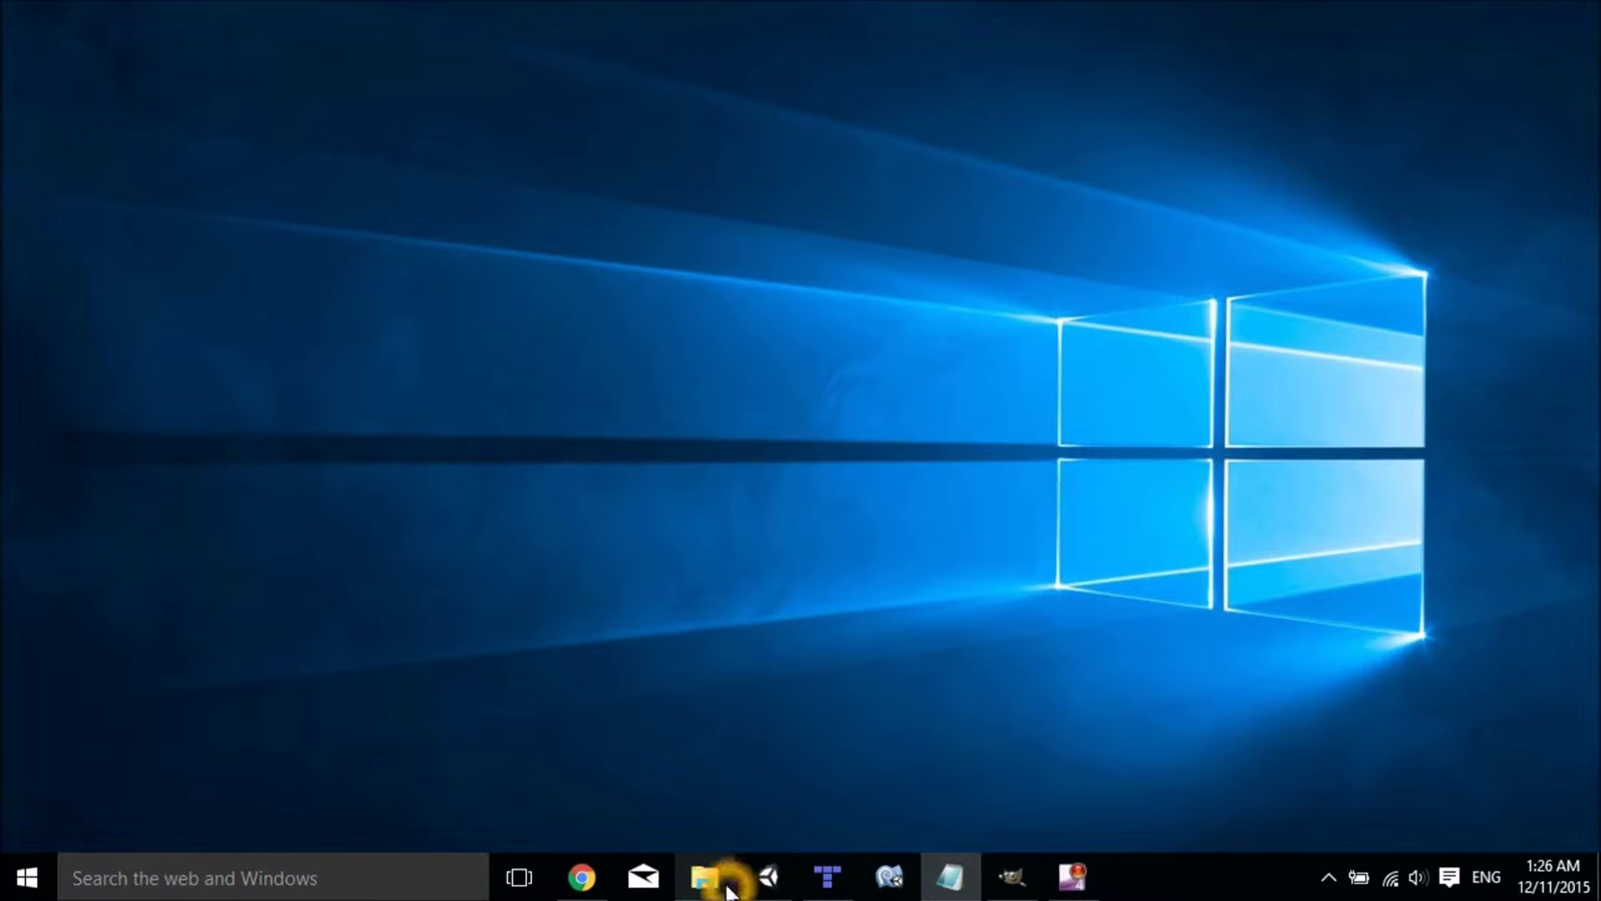
pyautogui.moveTo(728, 891)
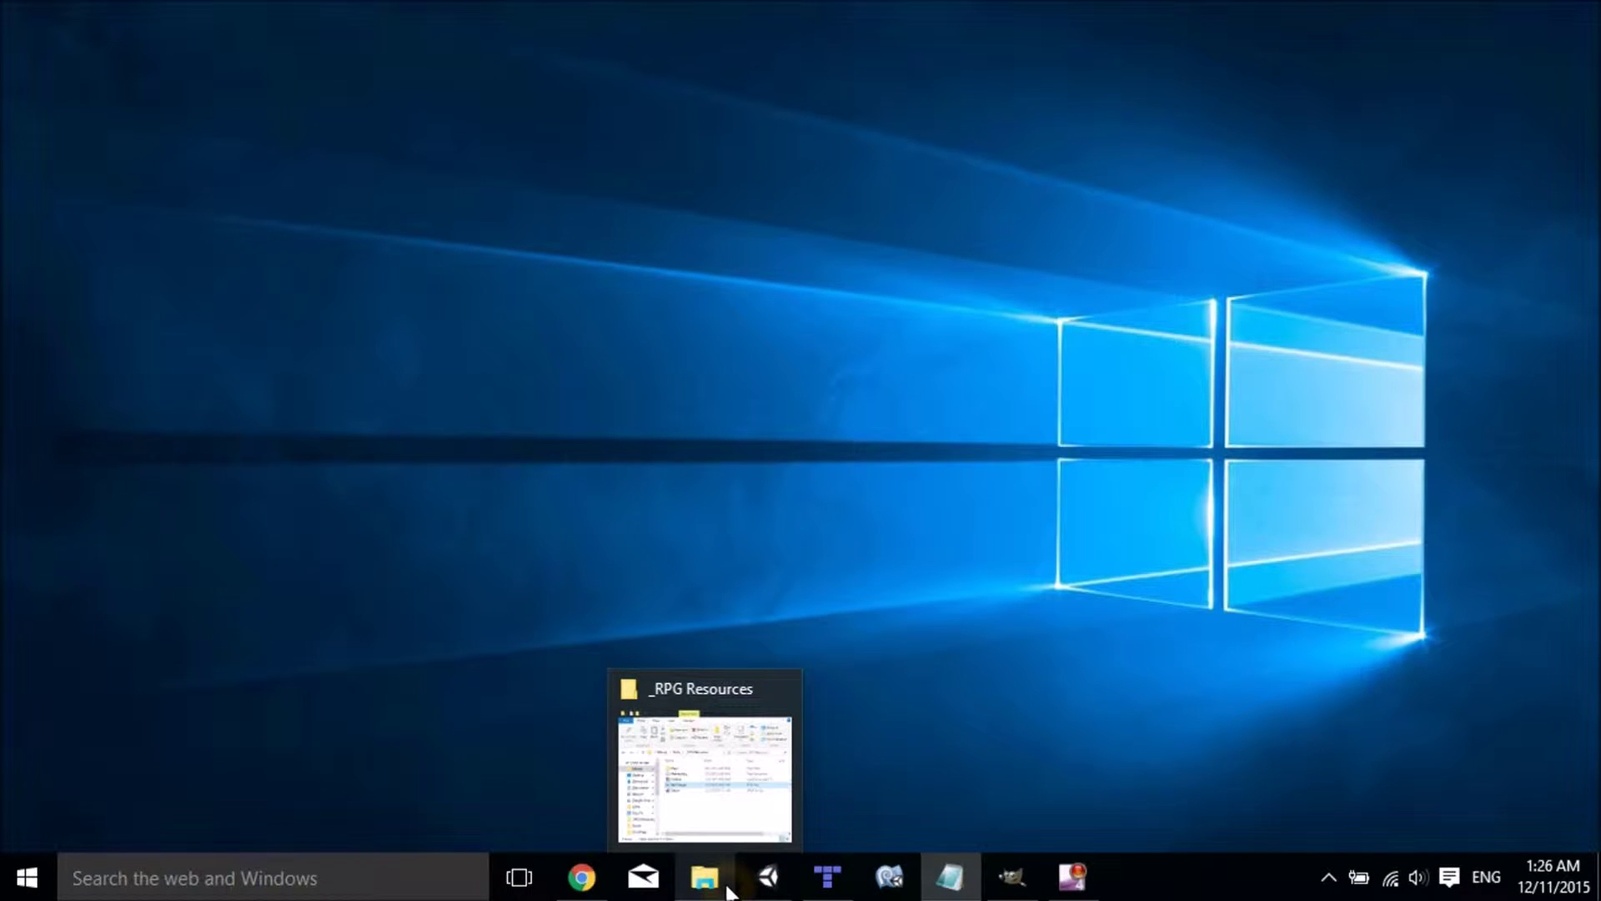
pyautogui.click(835, 891)
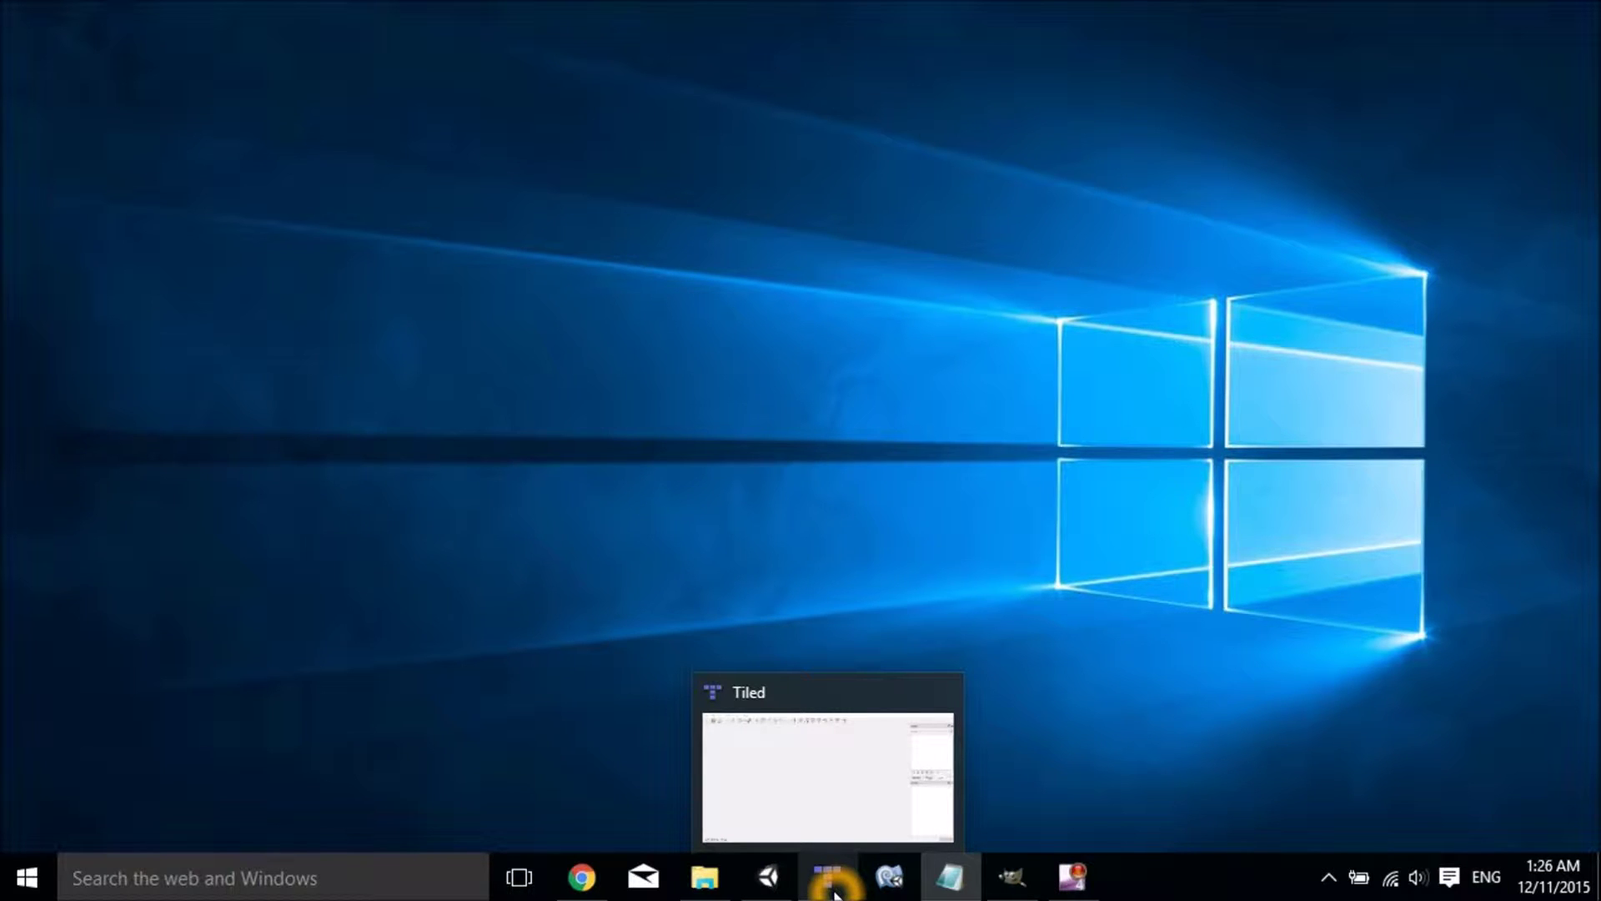
pyautogui.click(830, 884)
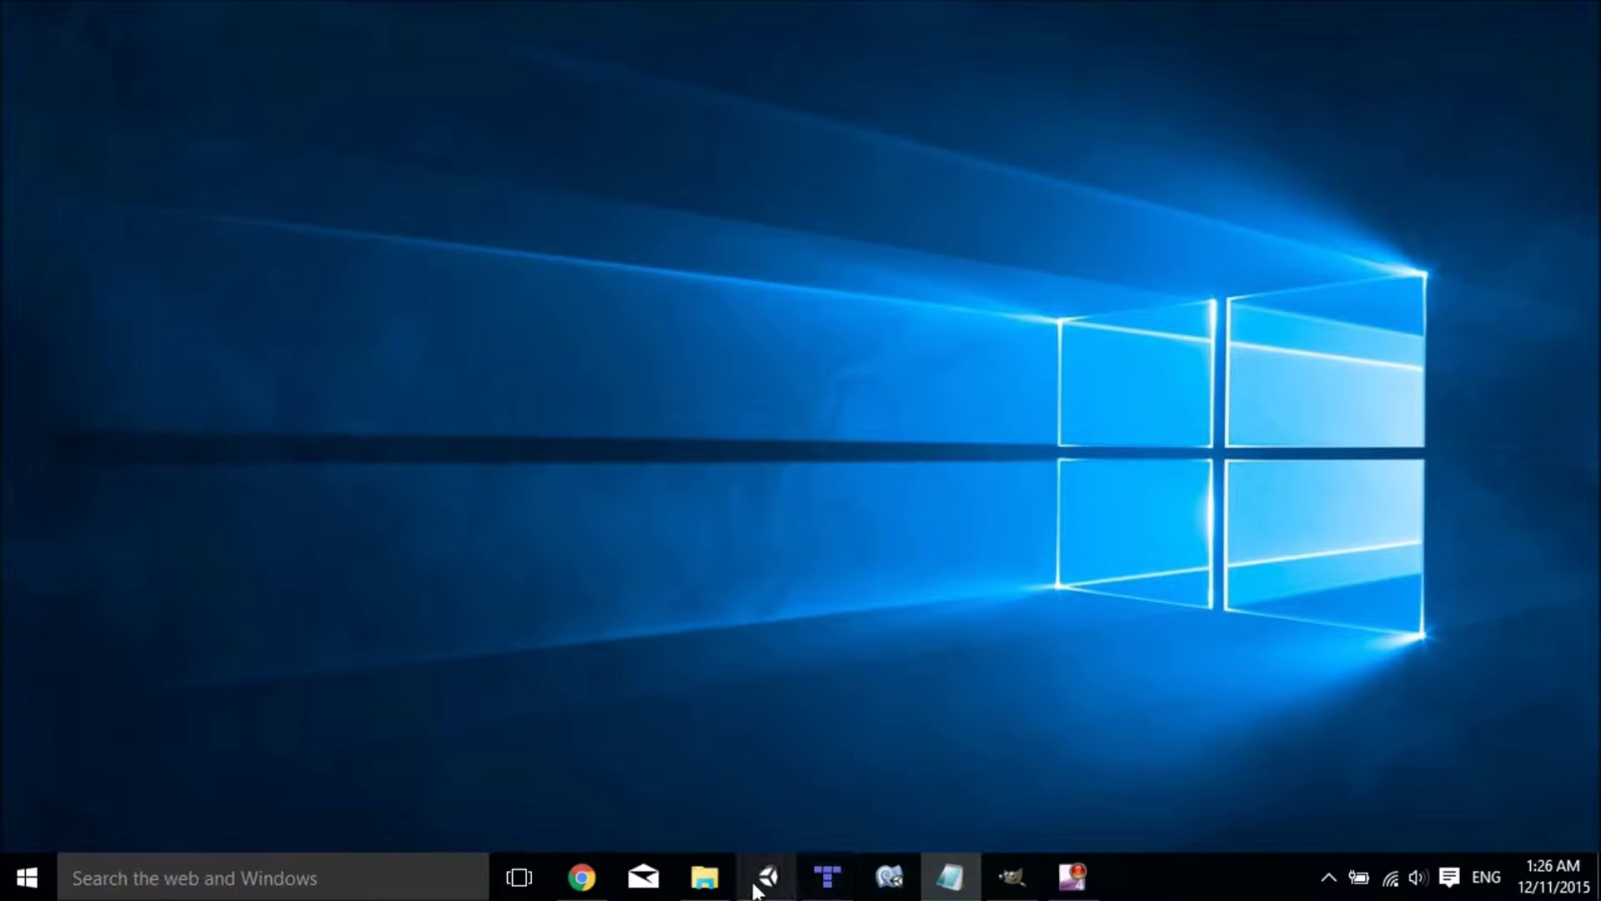
pyautogui.click(705, 876)
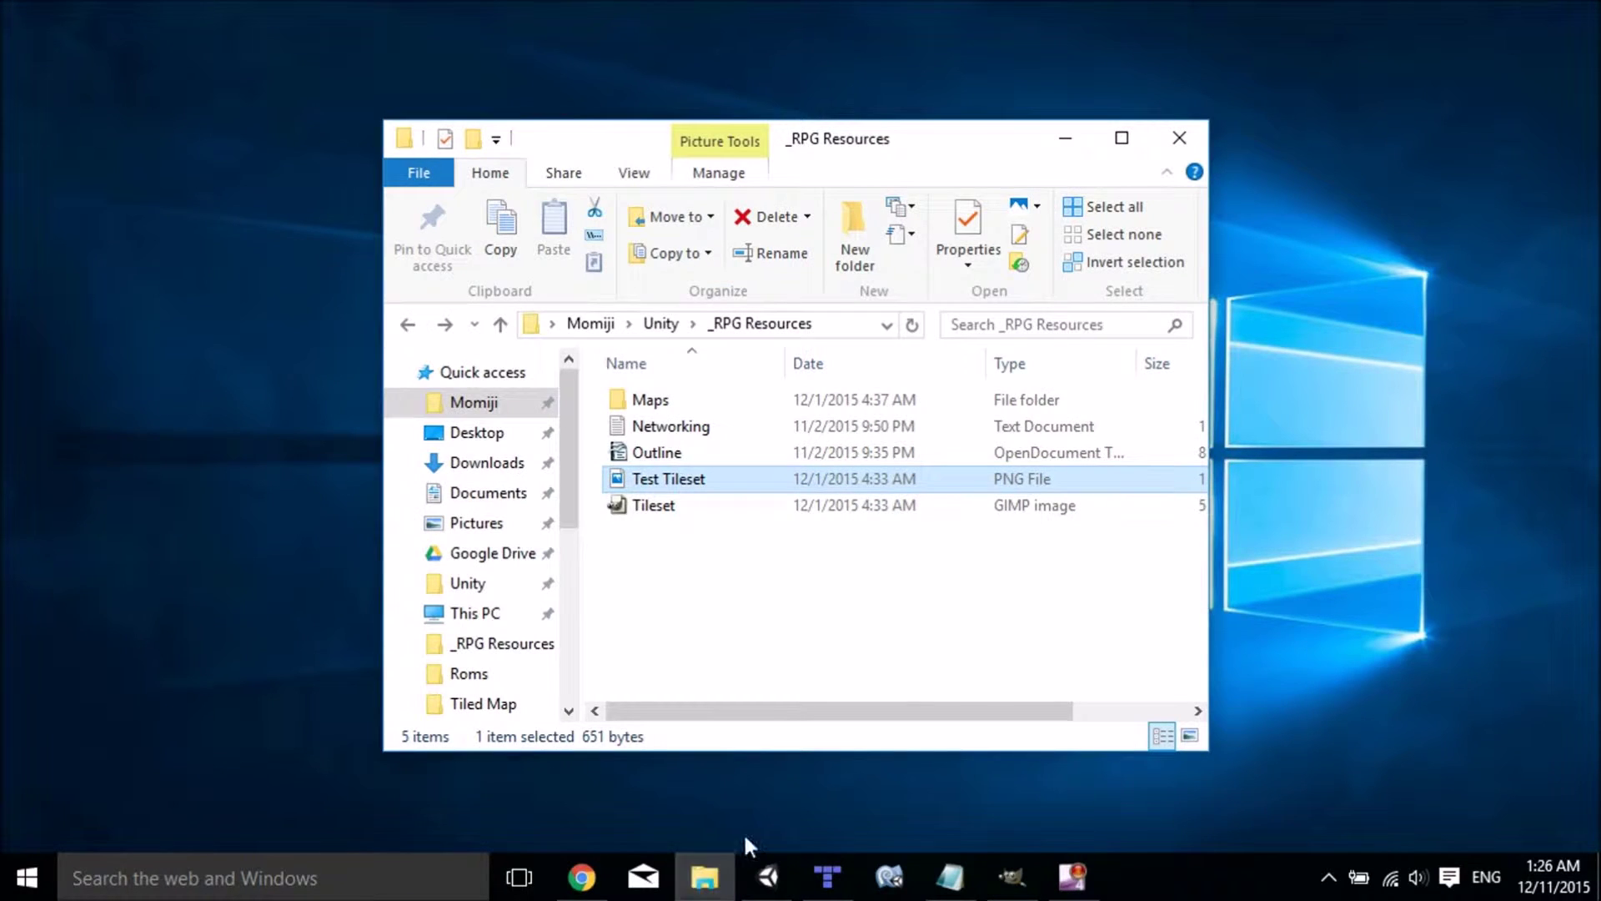
# - Hide Explorer, inspect the Tileset image's tile rows and brick tile in GIMP, then minimize it
pyautogui.click(1063, 140)
pyautogui.click(1014, 874)
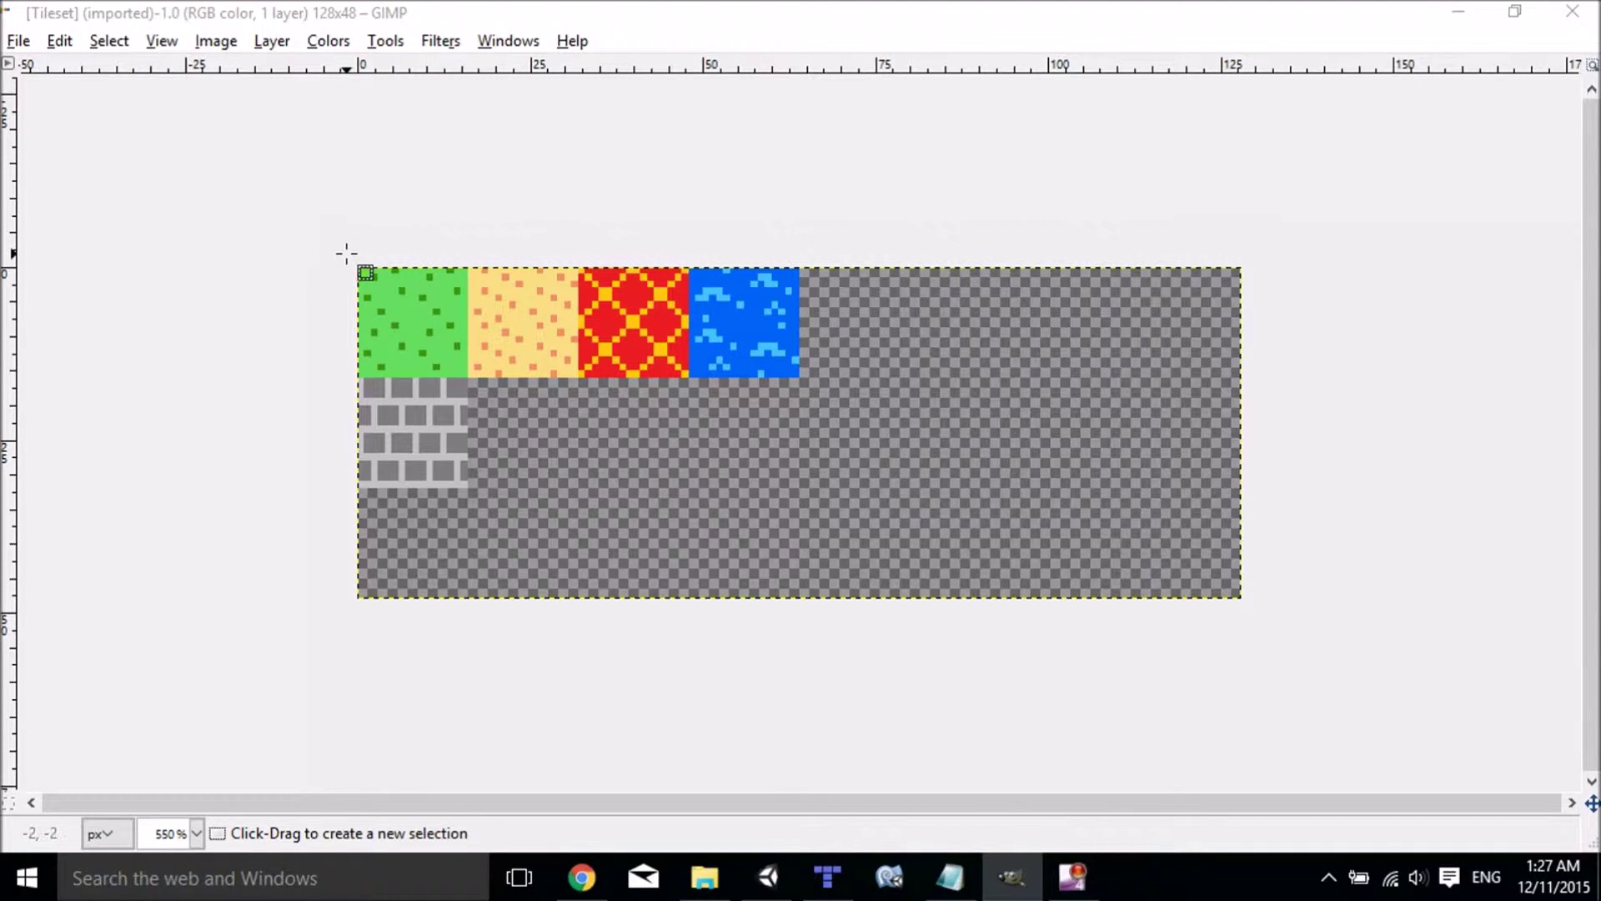
pyautogui.moveTo(343, 253); pyautogui.dragTo(1294, 385)
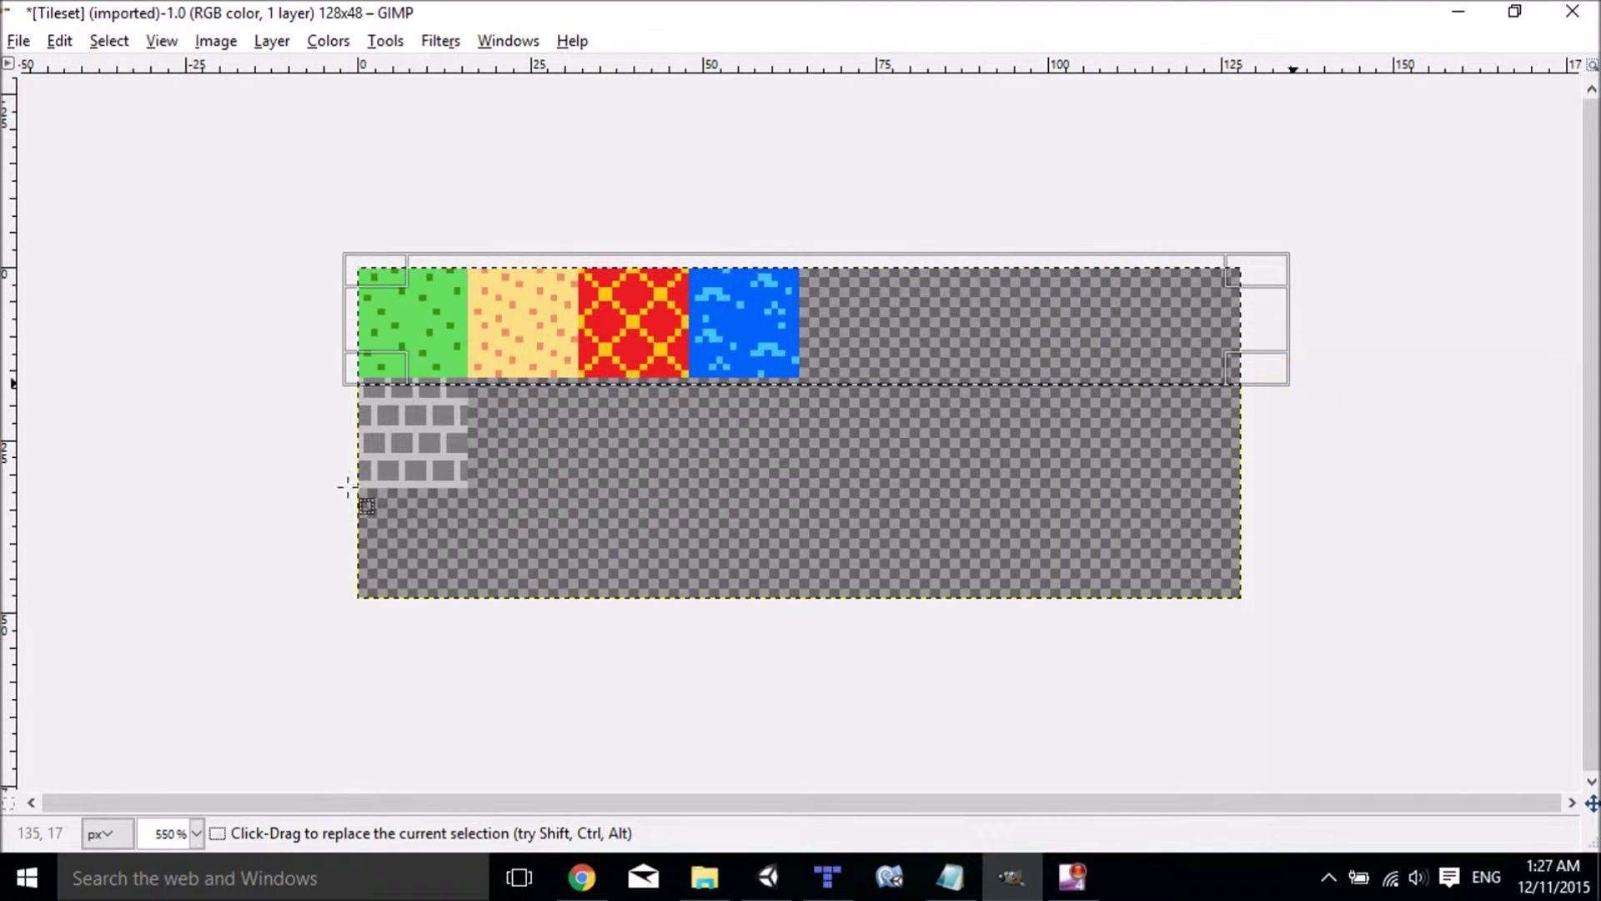
pyautogui.click(339, 373)
pyautogui.moveTo(378, 446); pyautogui.dragTo(490, 632)
pyautogui.click(490, 632)
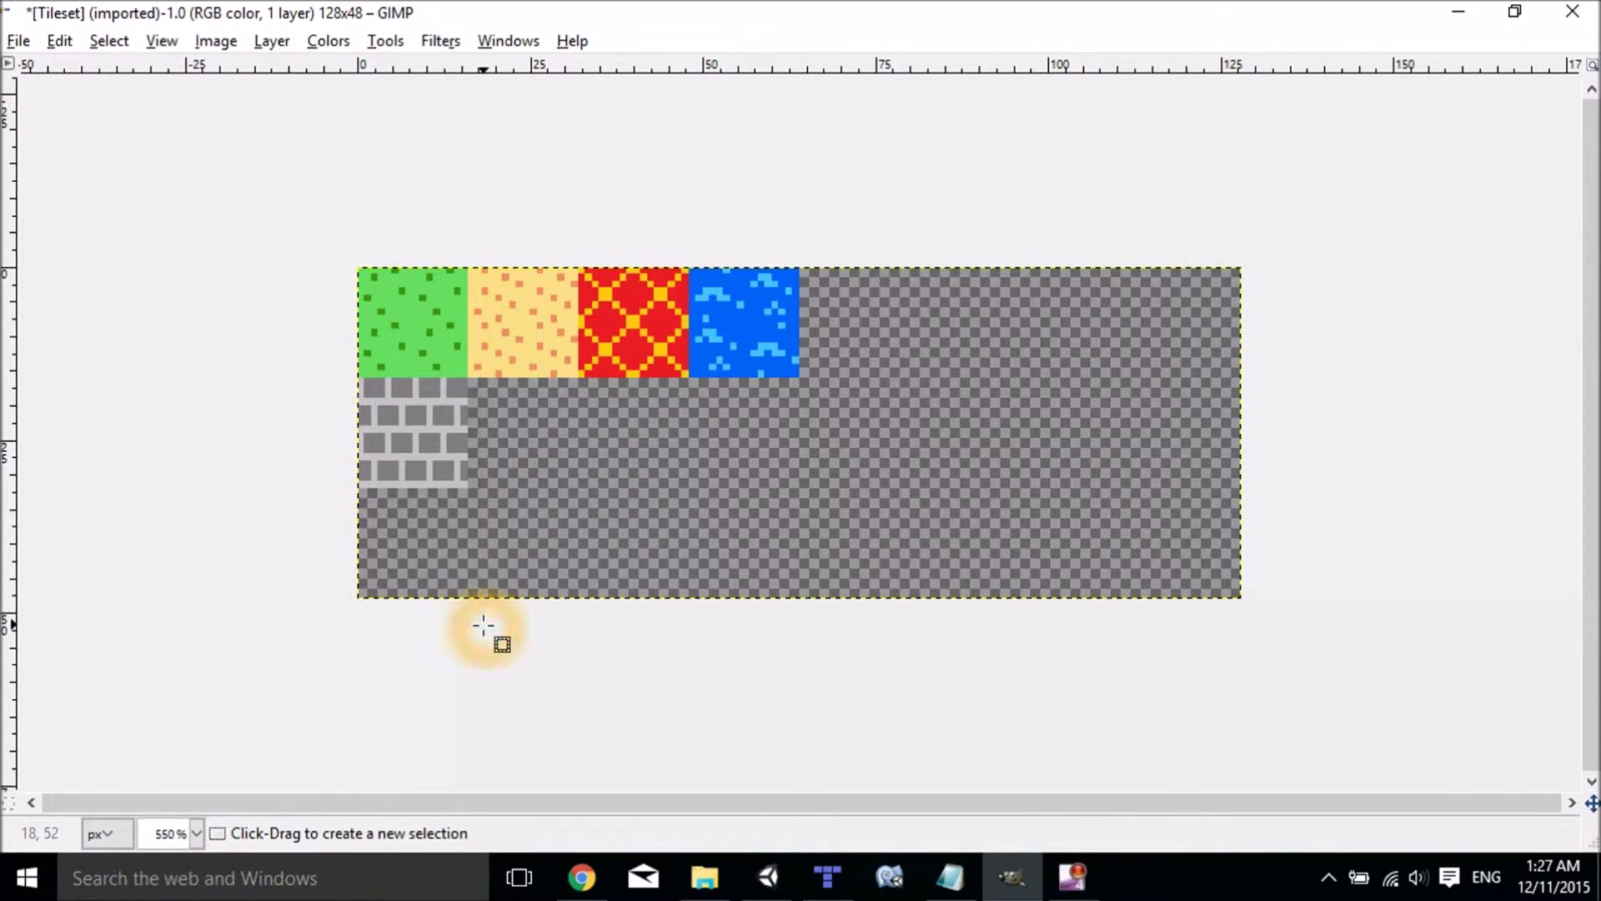
pyautogui.click(442, 413)
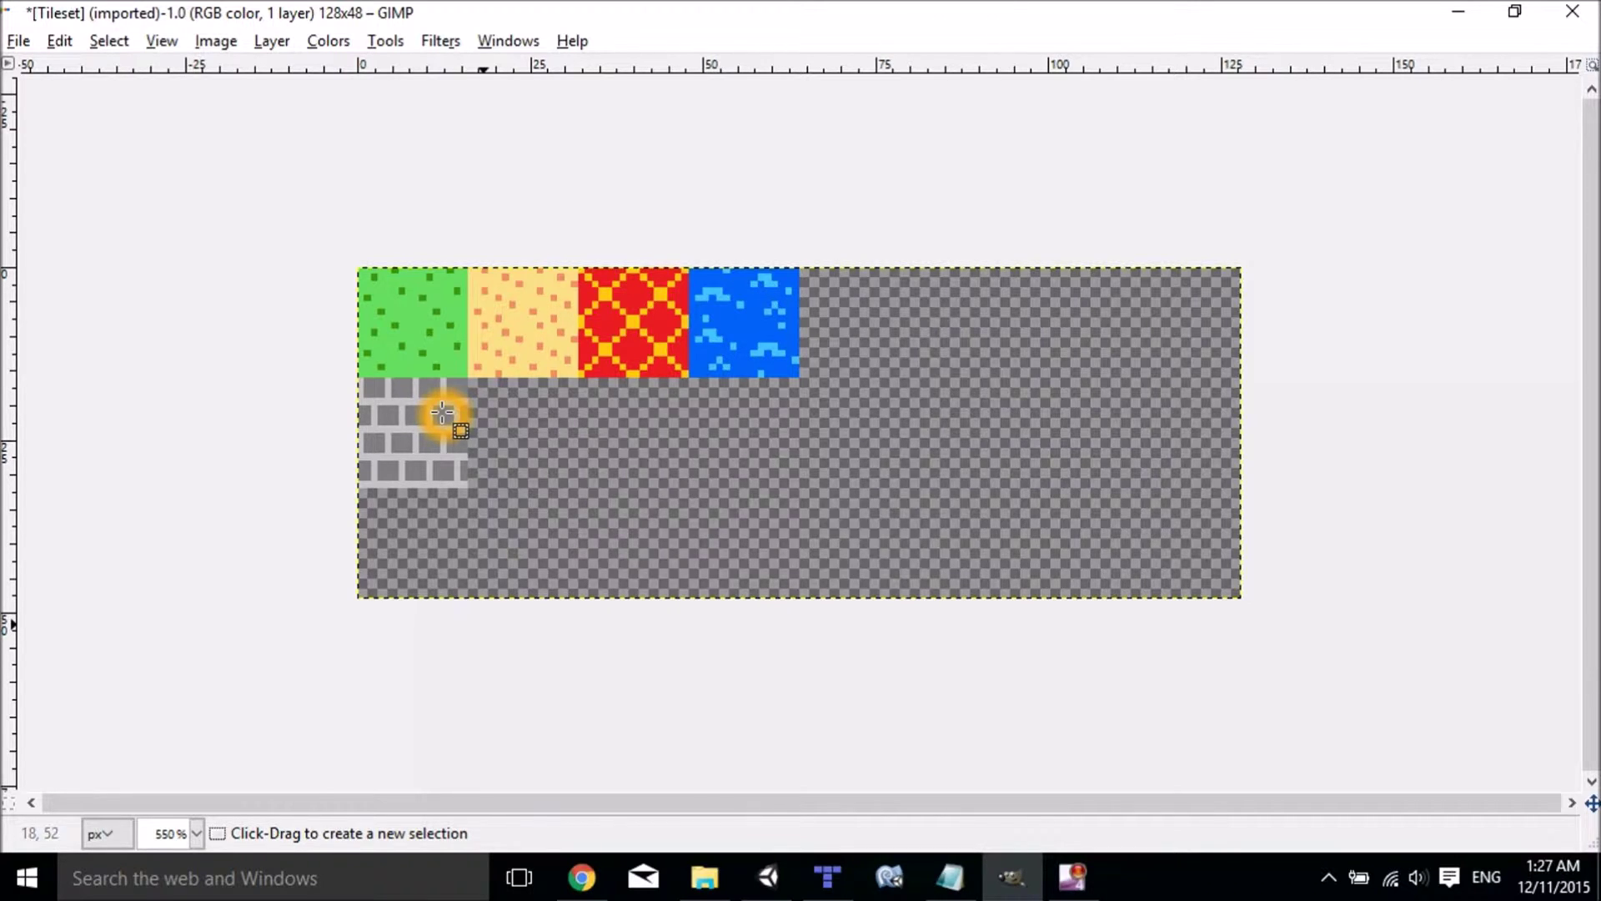
pyautogui.click(1456, 12)
# - Restore Tiled and start a new orthogonal map, keeping XML as the tile layer format
pyautogui.moveTo(830, 877)
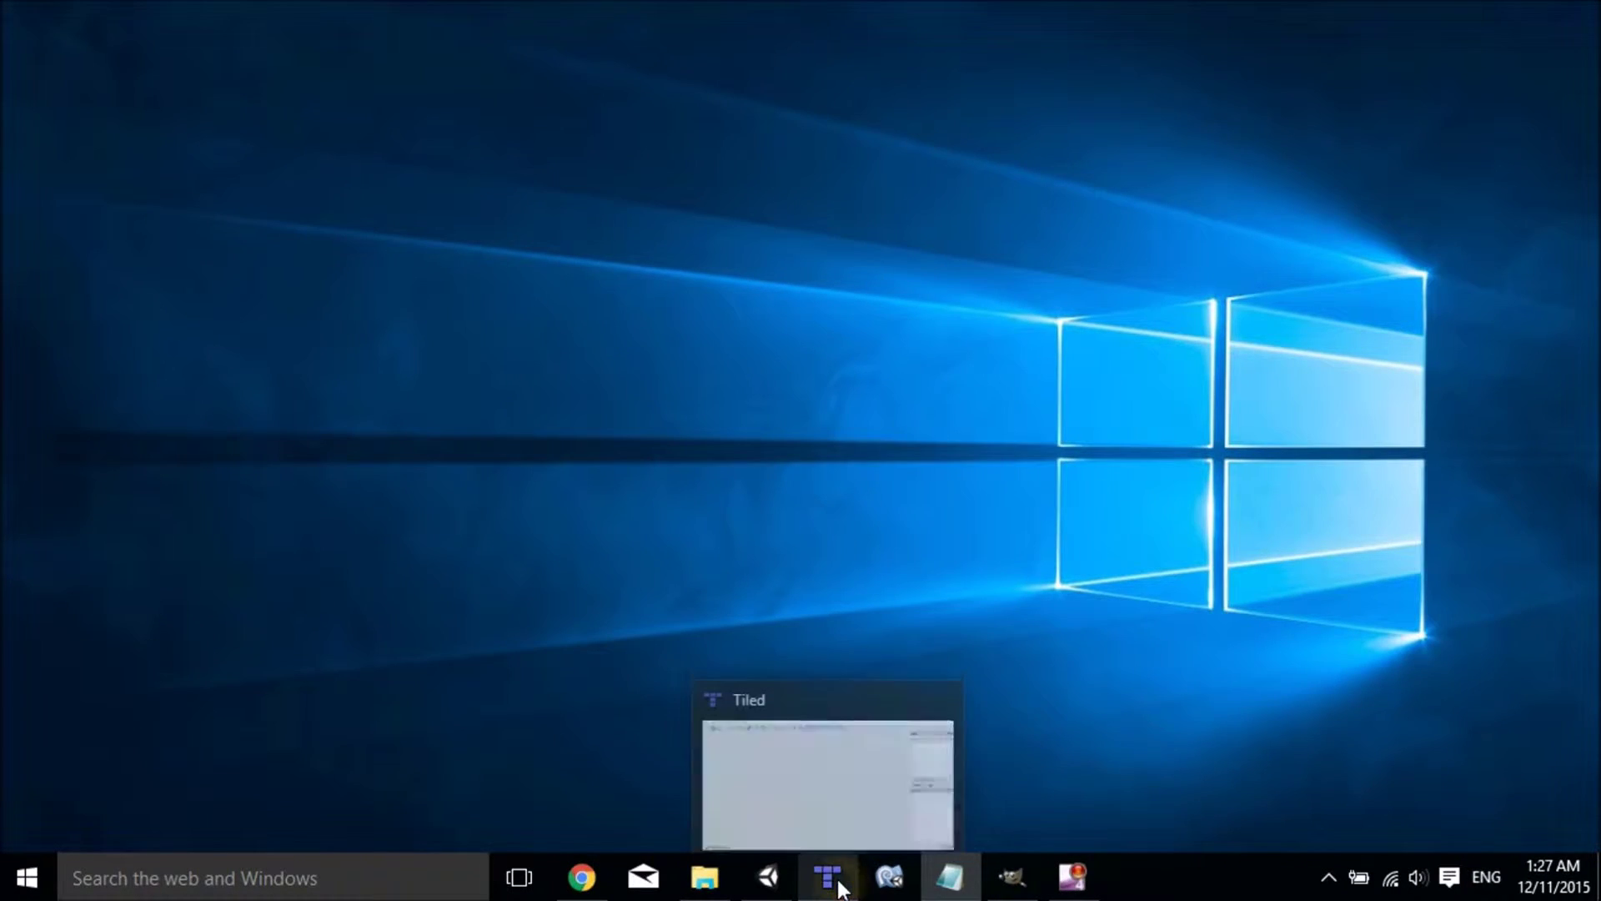
pyautogui.click(809, 886)
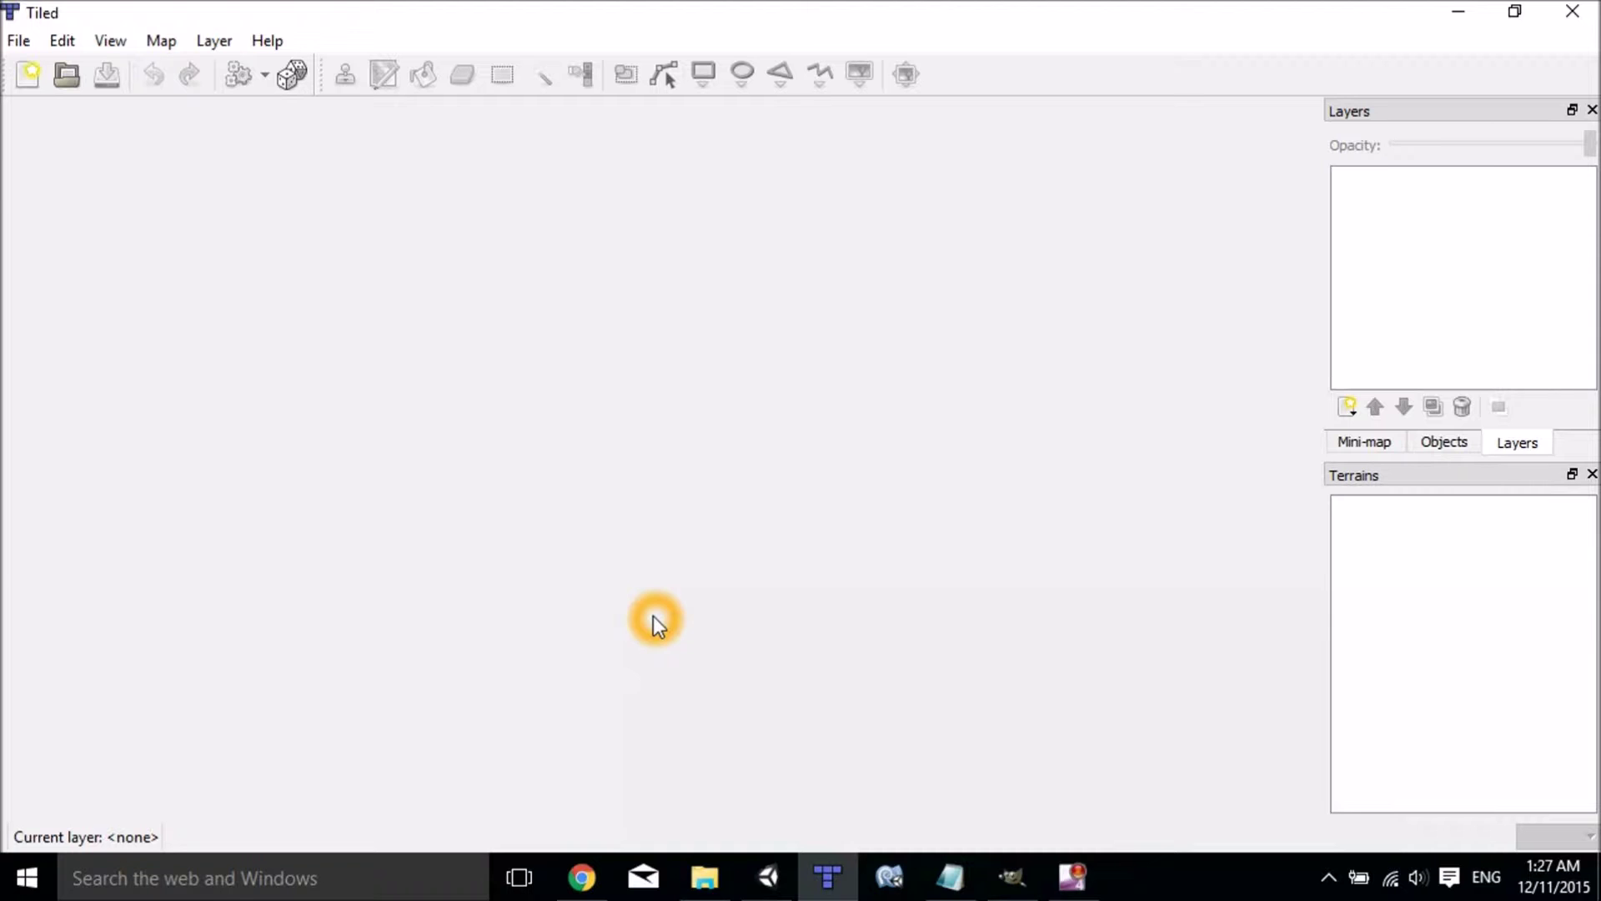
pyautogui.click(20, 42)
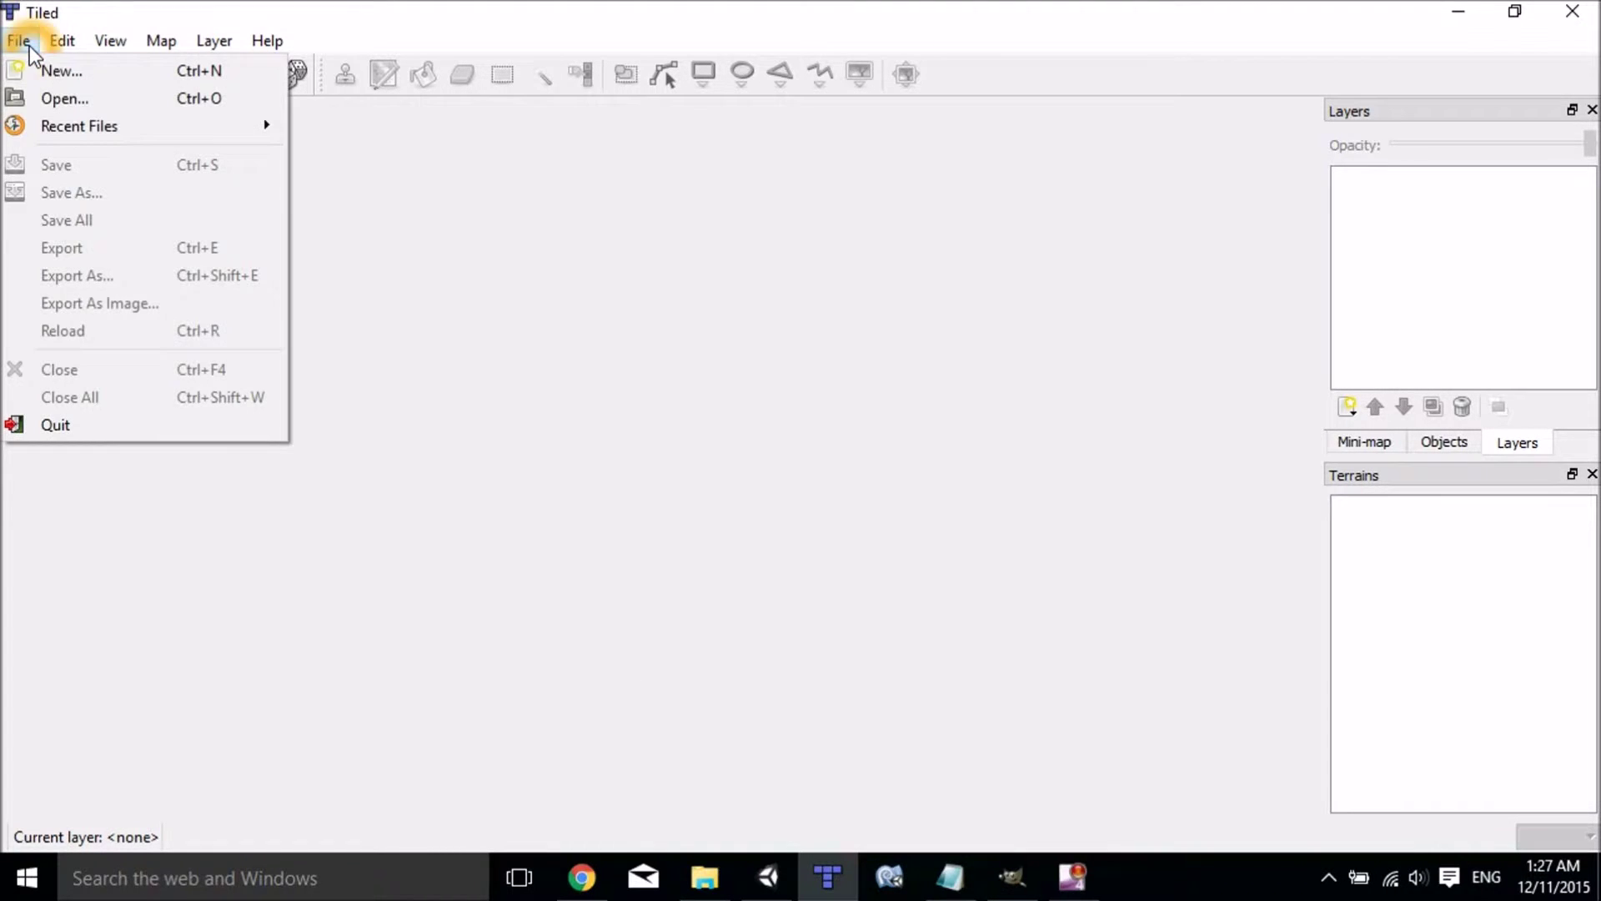
pyautogui.click(59, 71)
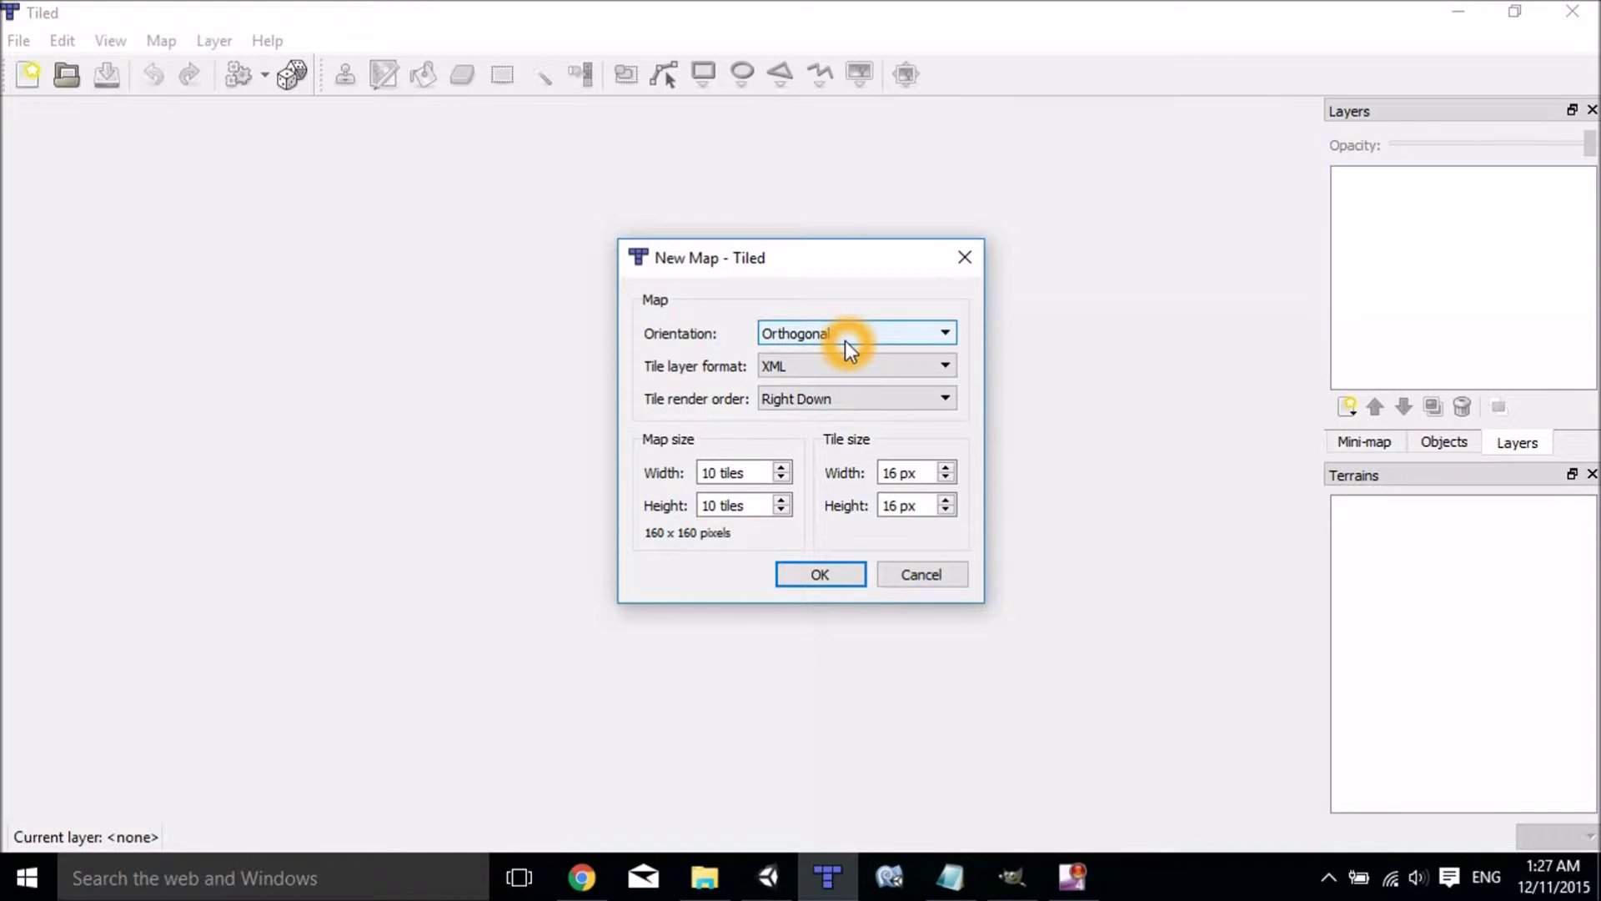
pyautogui.click(812, 369)
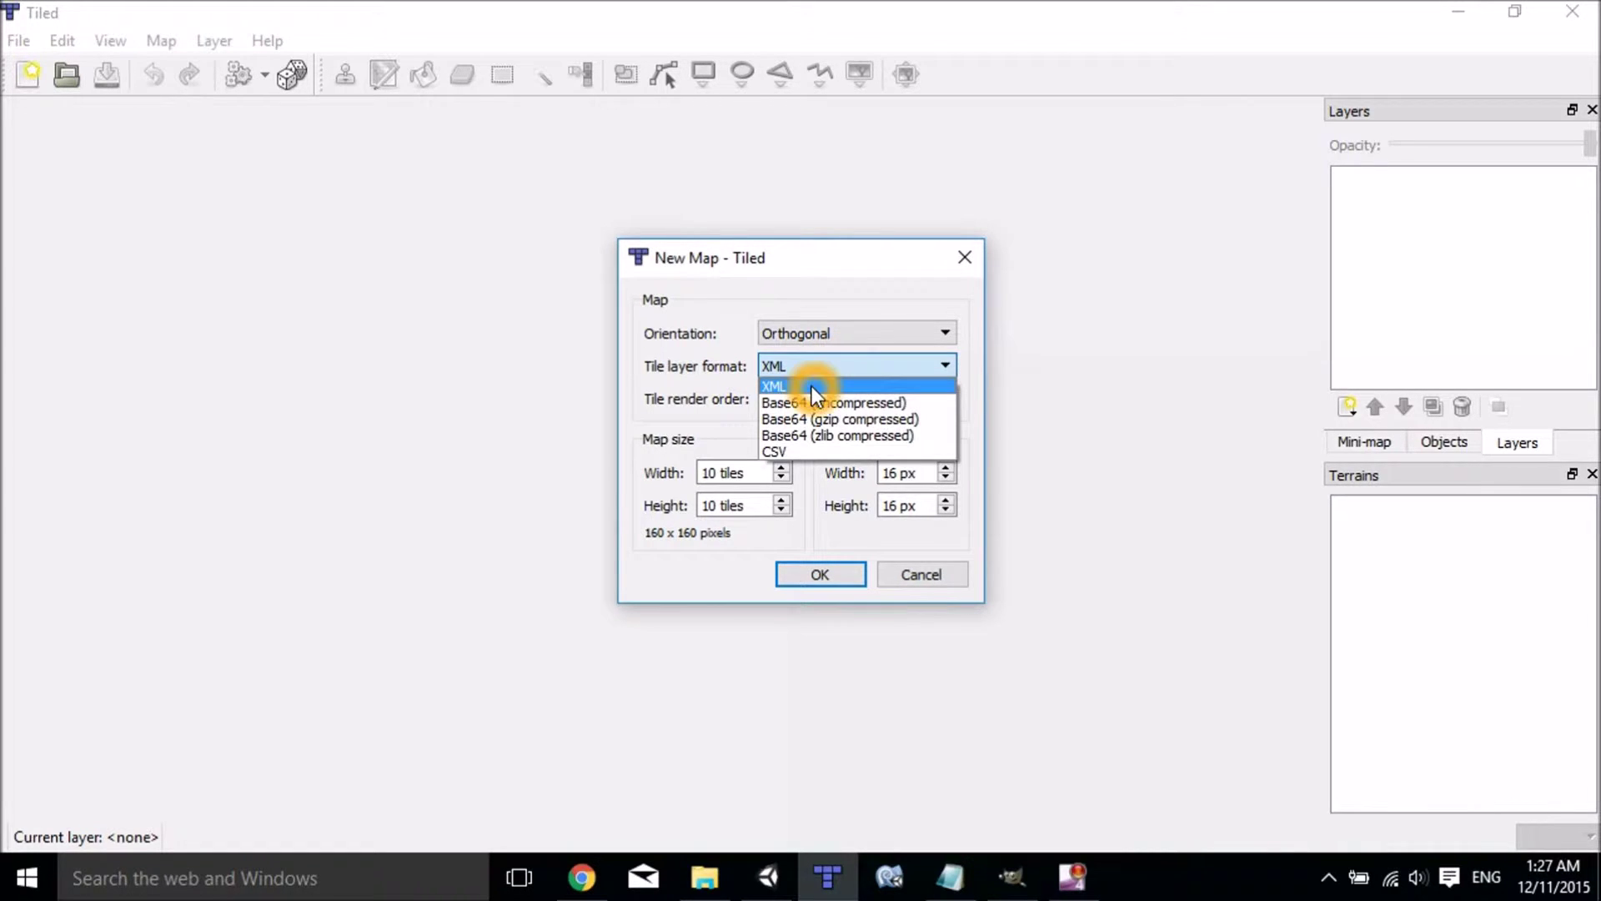
pyautogui.click(813, 387)
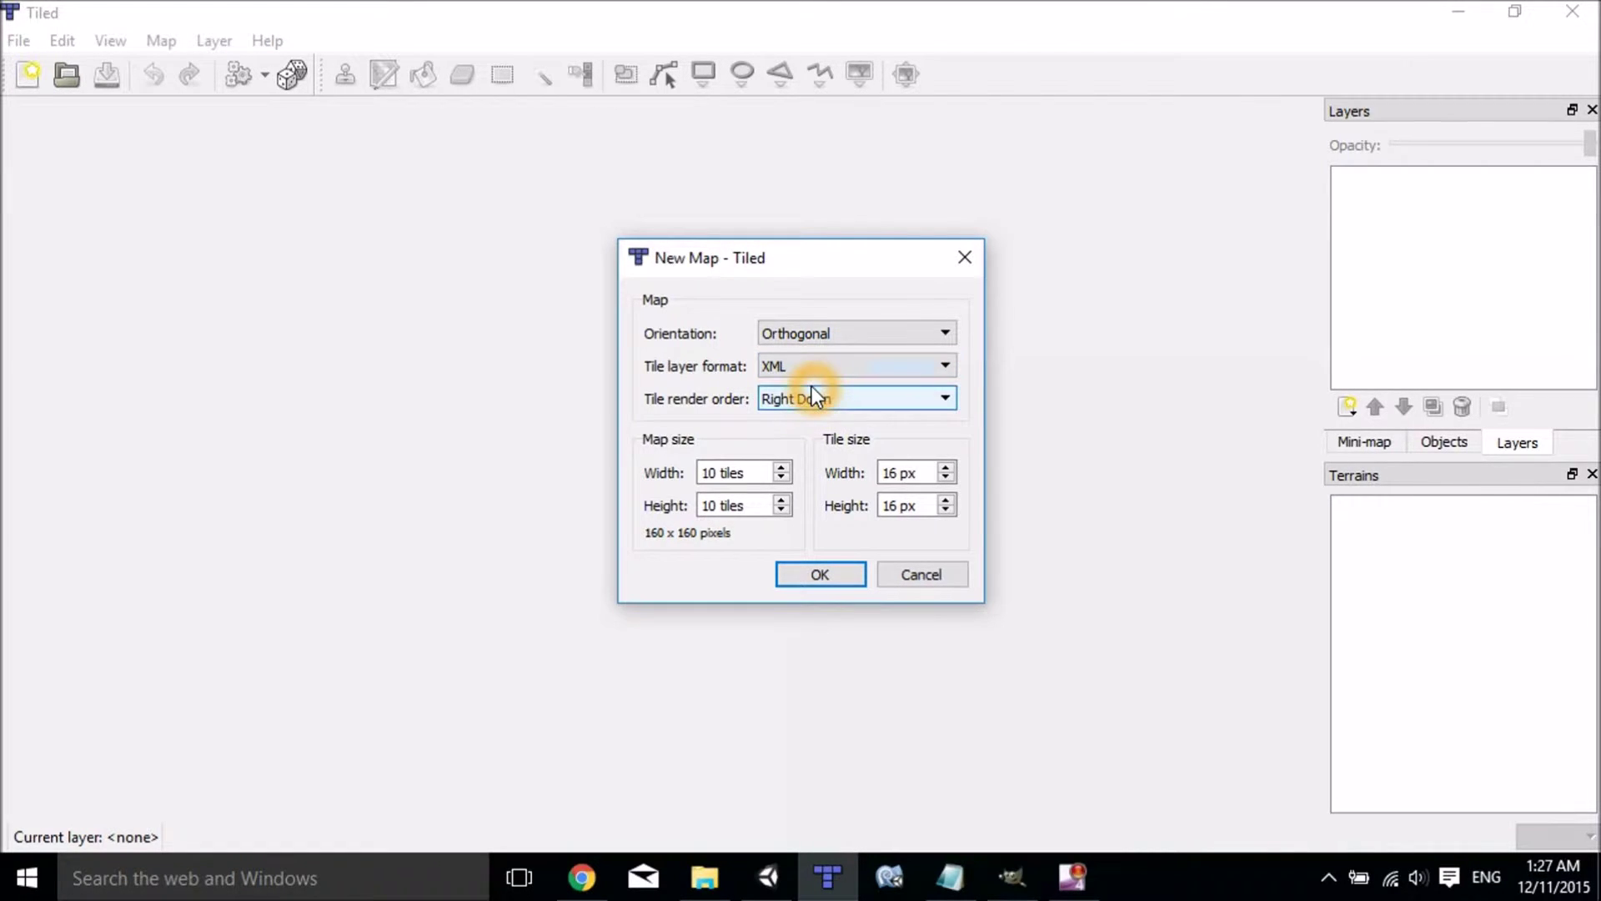
# - Confirm a 10×10 map with 16×16 px tiles against the tileset image and create it
pyautogui.click(754, 476)
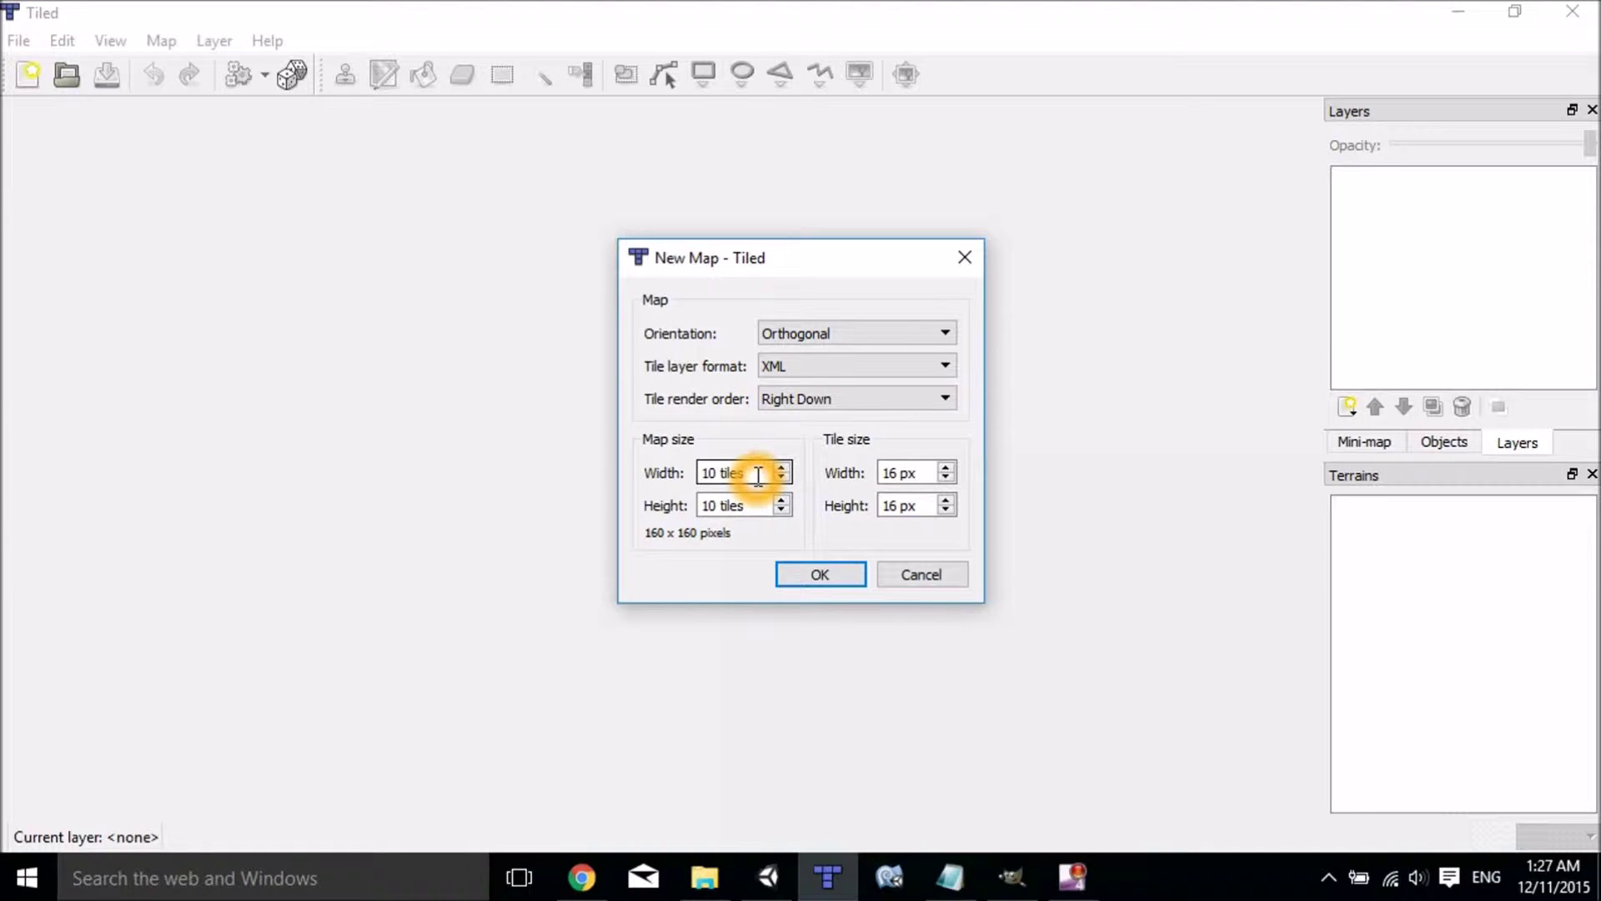
pyautogui.moveTo(743, 473); pyautogui.dragTo(701, 473)
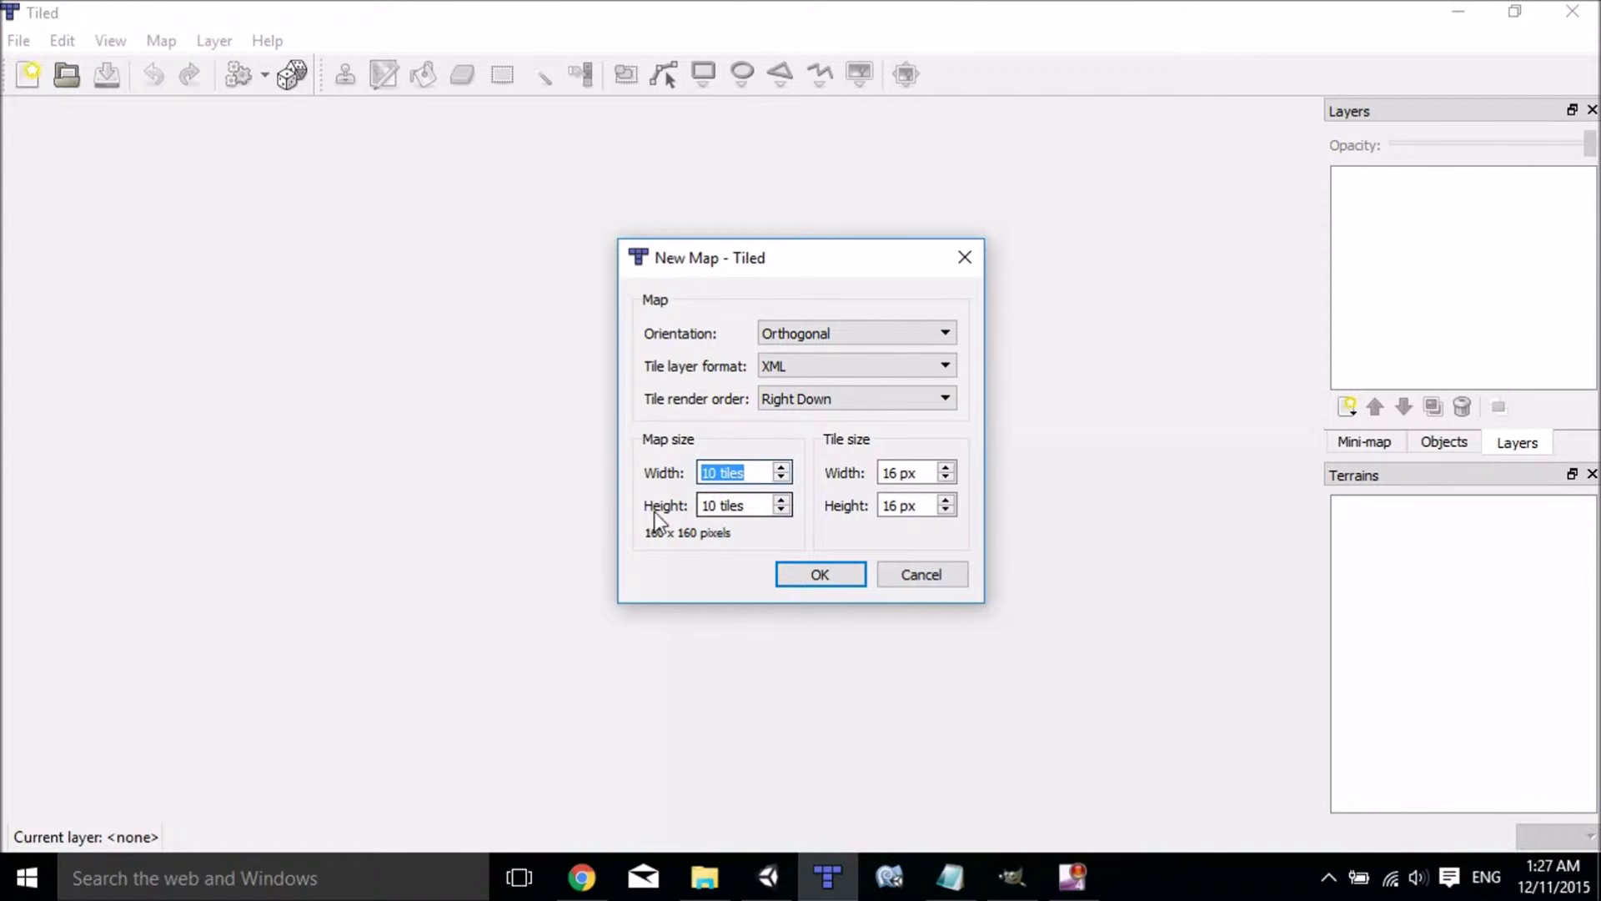
pyautogui.click(717, 506)
pyautogui.click(896, 503)
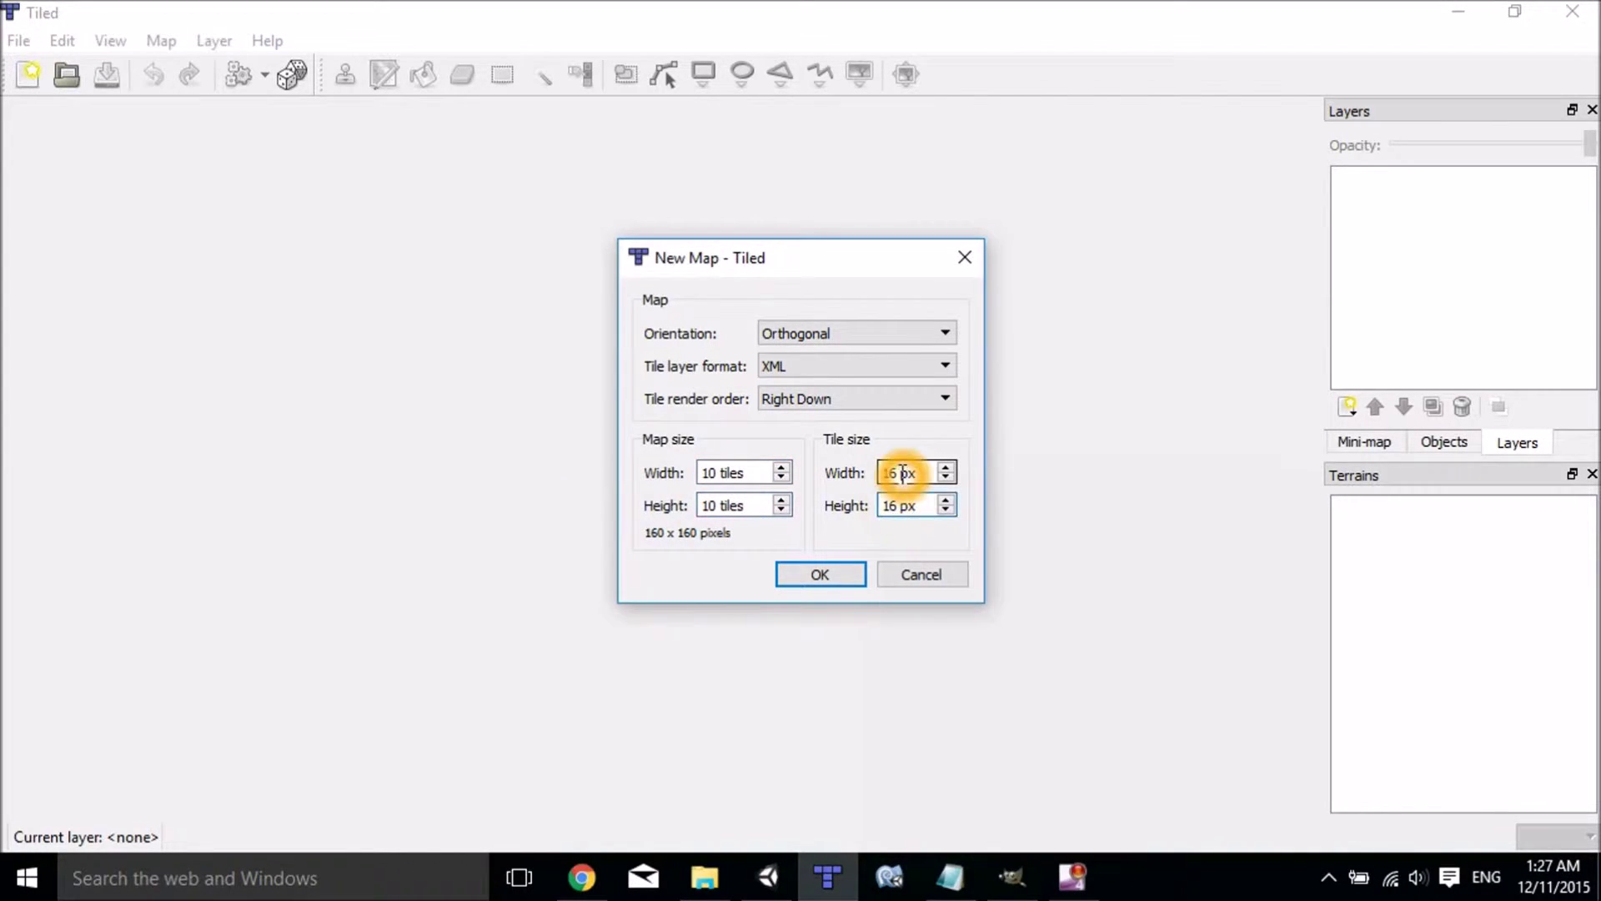
pyautogui.click(902, 473)
pyautogui.click(916, 475)
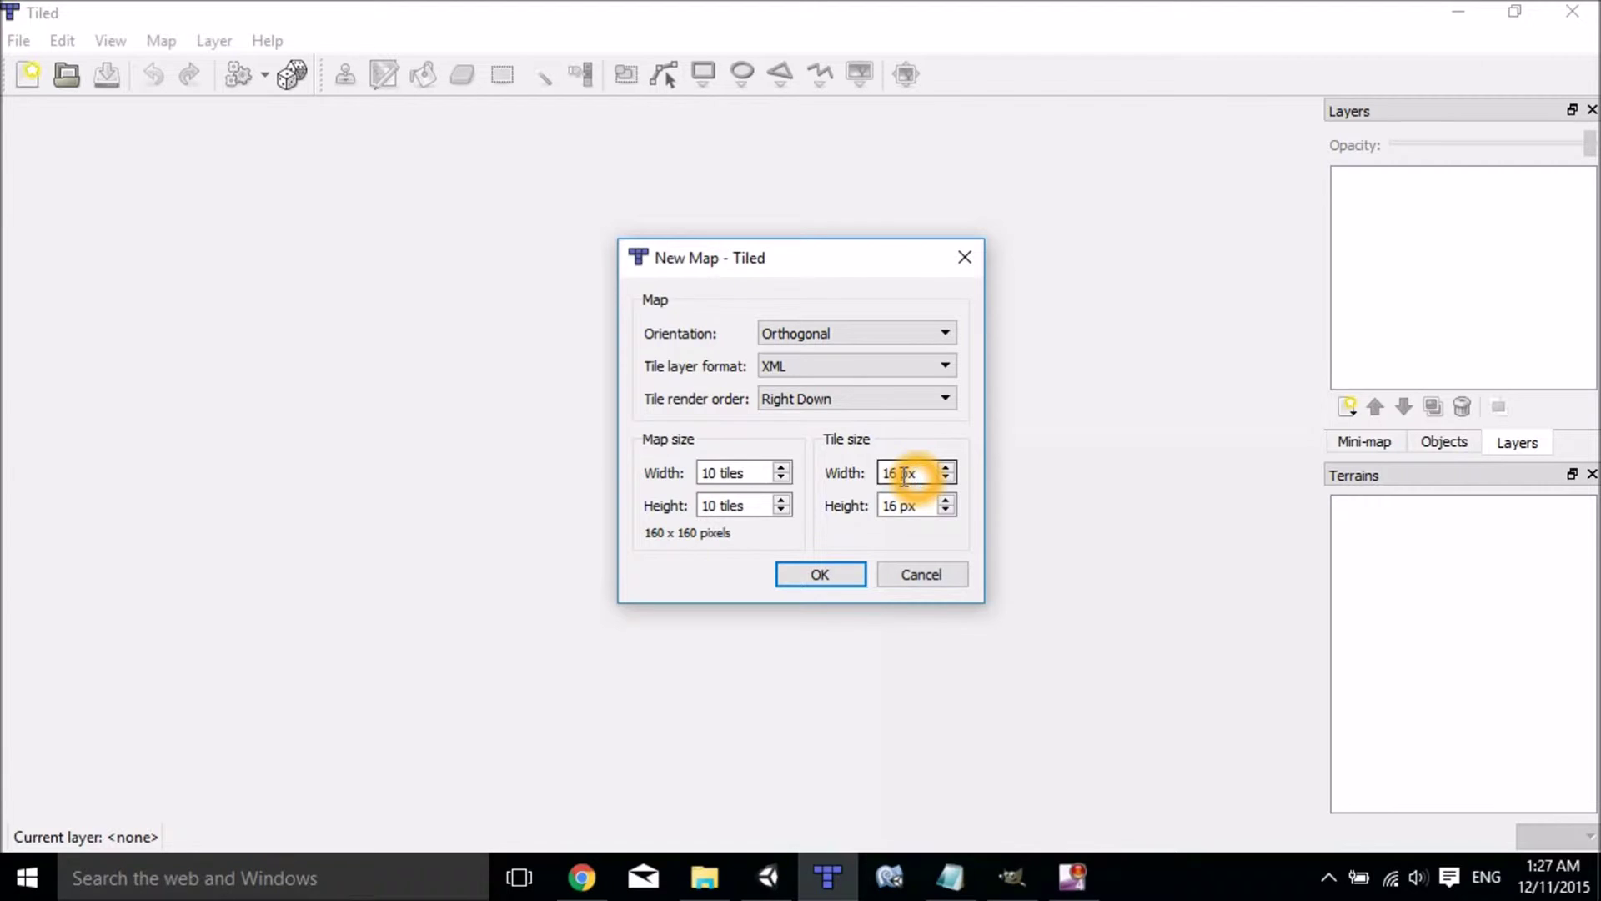
pyautogui.click(1032, 891)
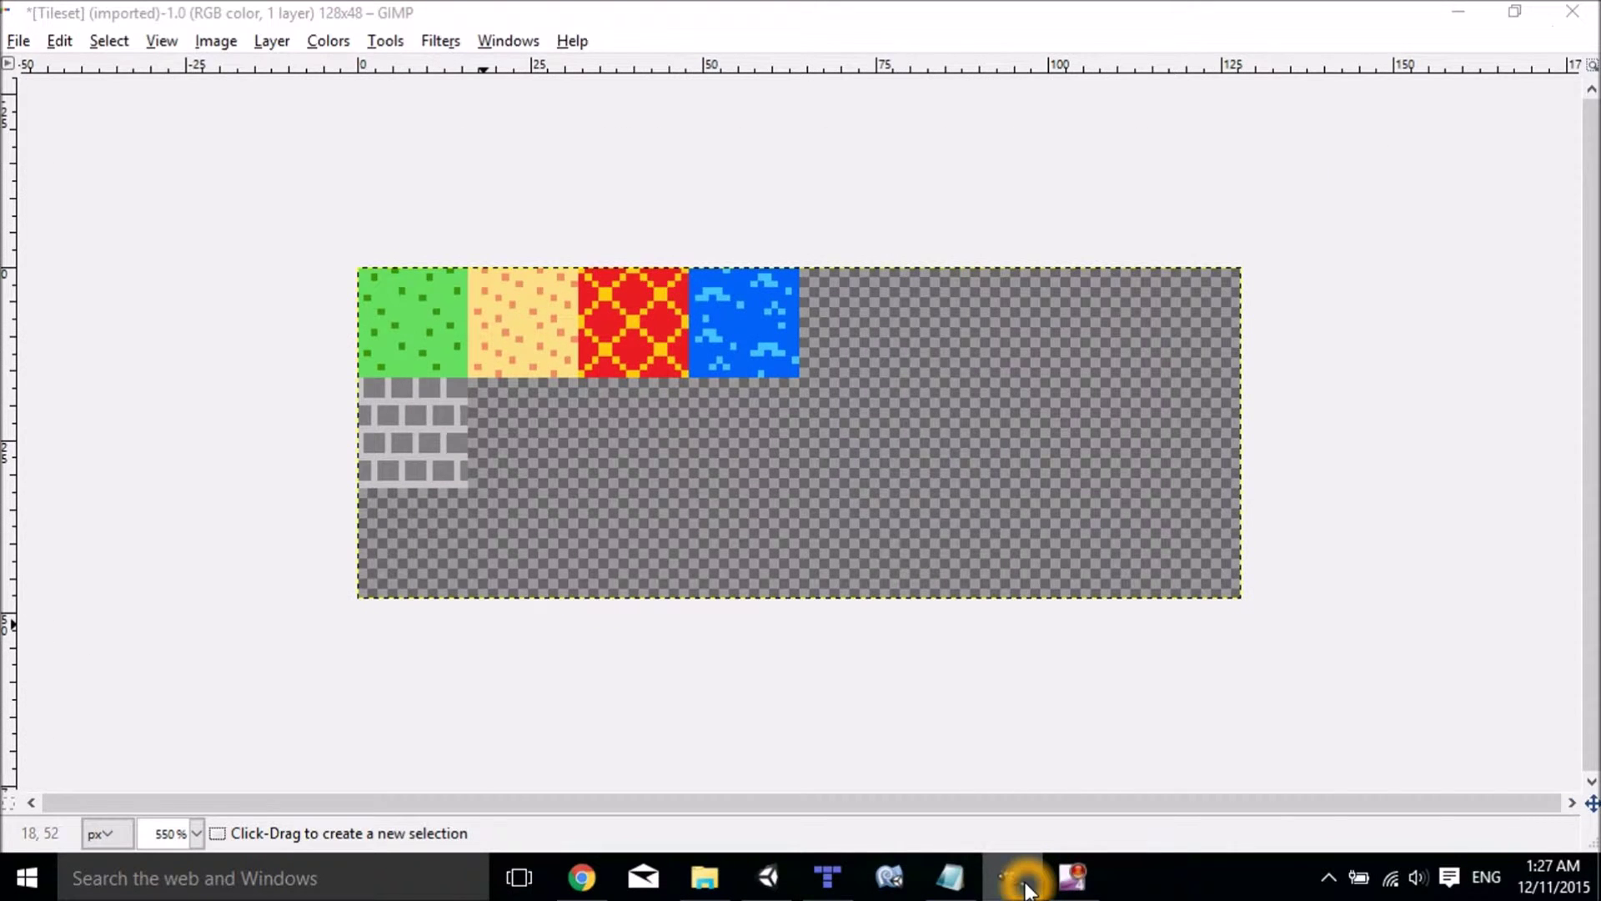
pyautogui.click(1030, 887)
pyautogui.click(934, 473)
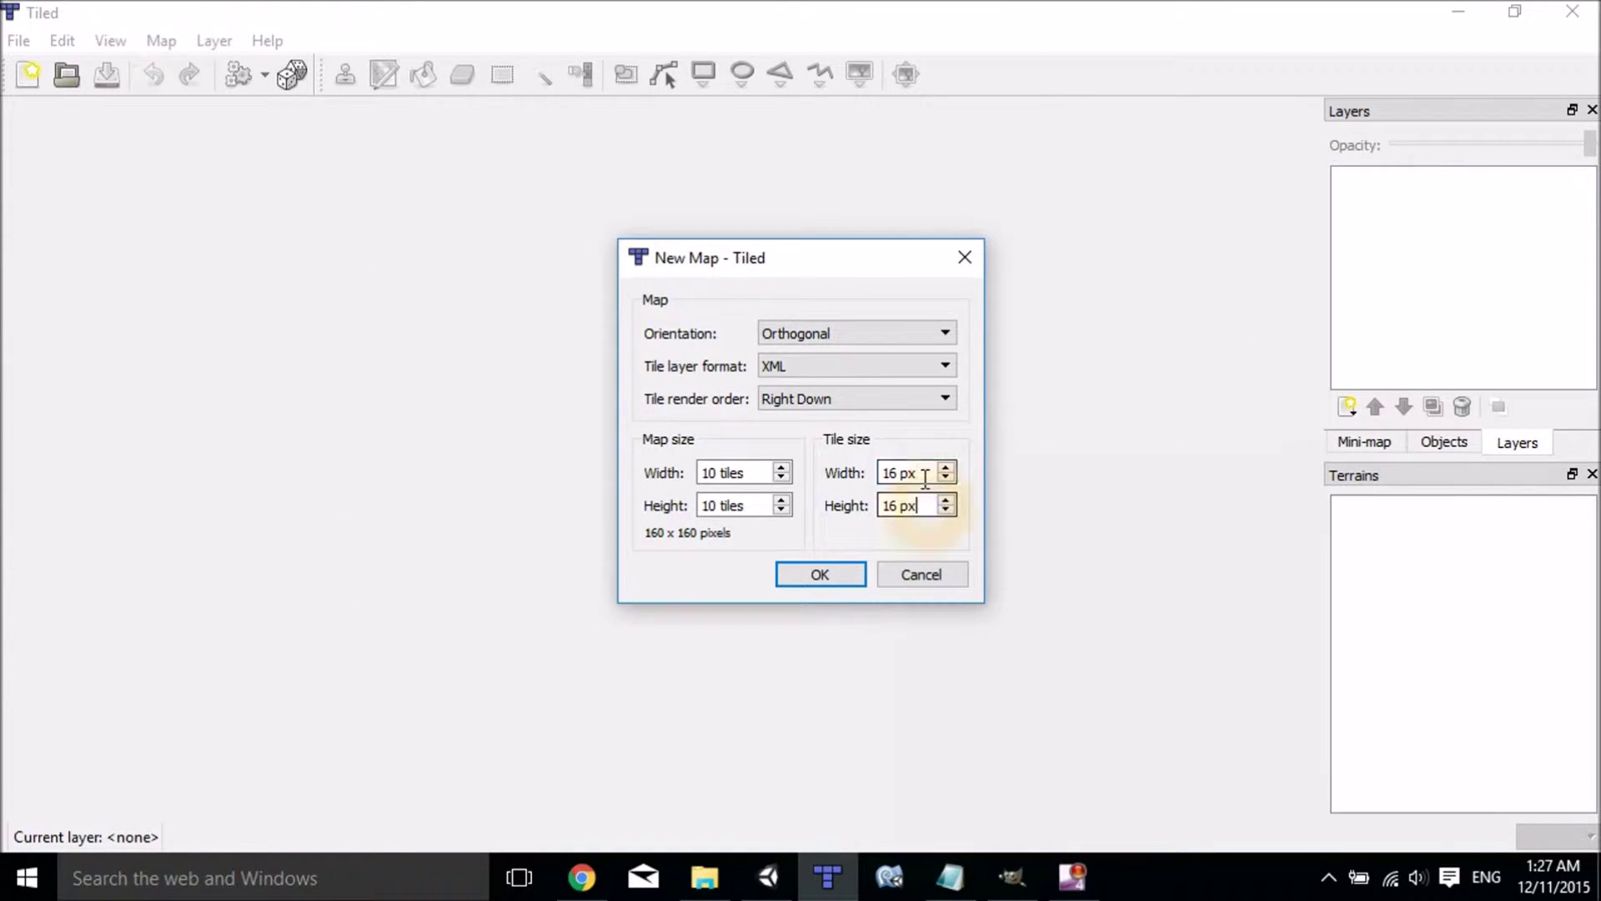
pyautogui.click(910, 506)
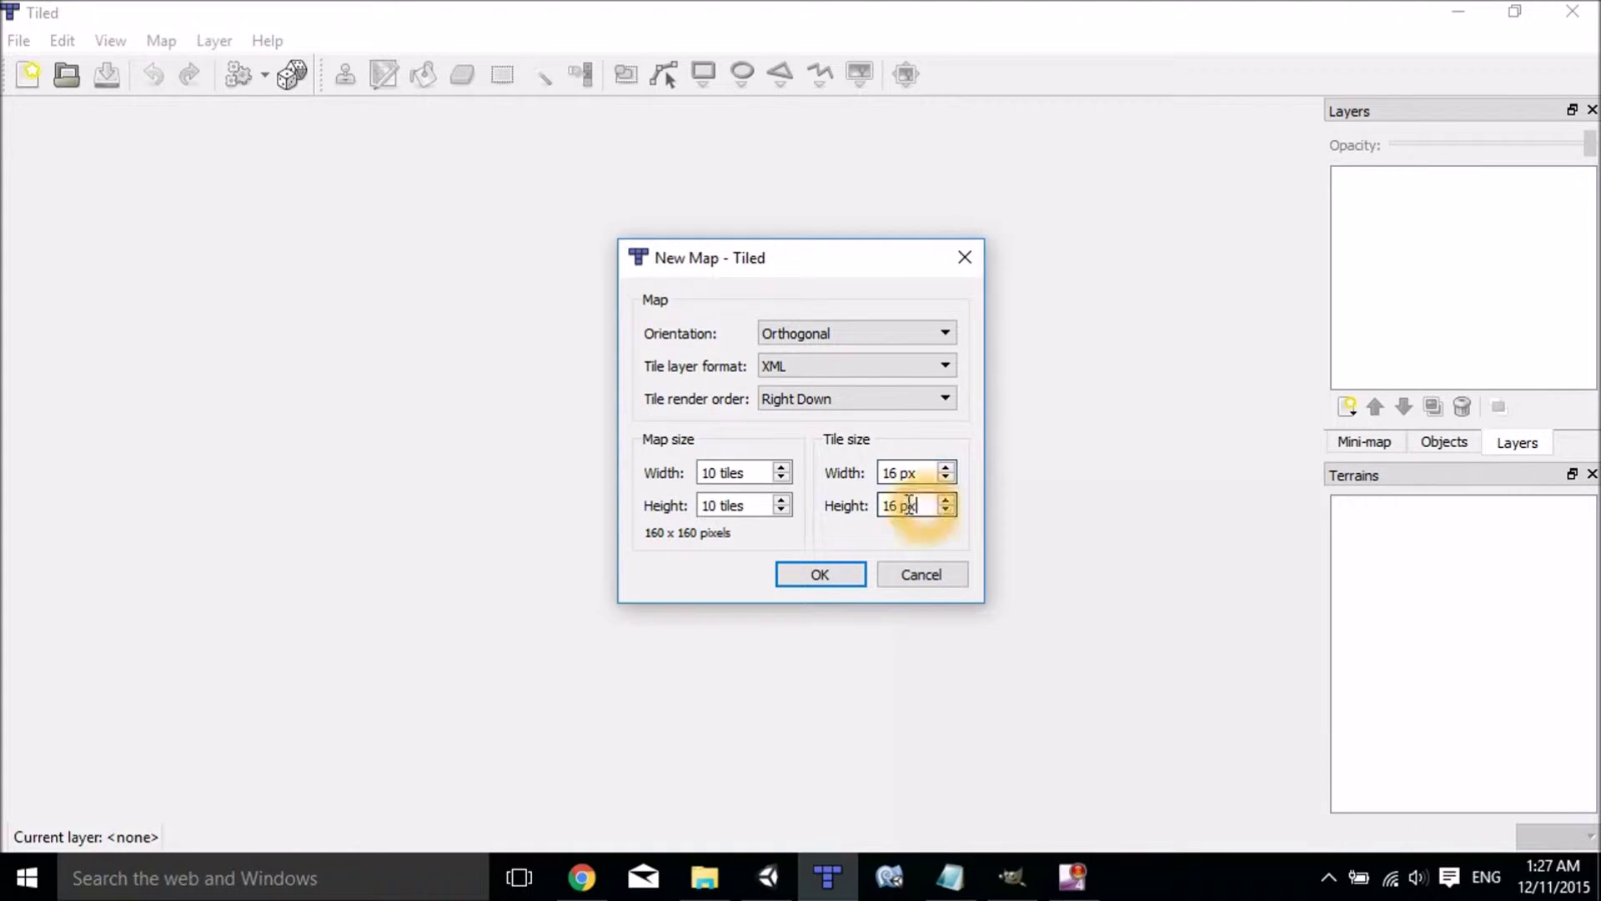
pyautogui.click(801, 572)
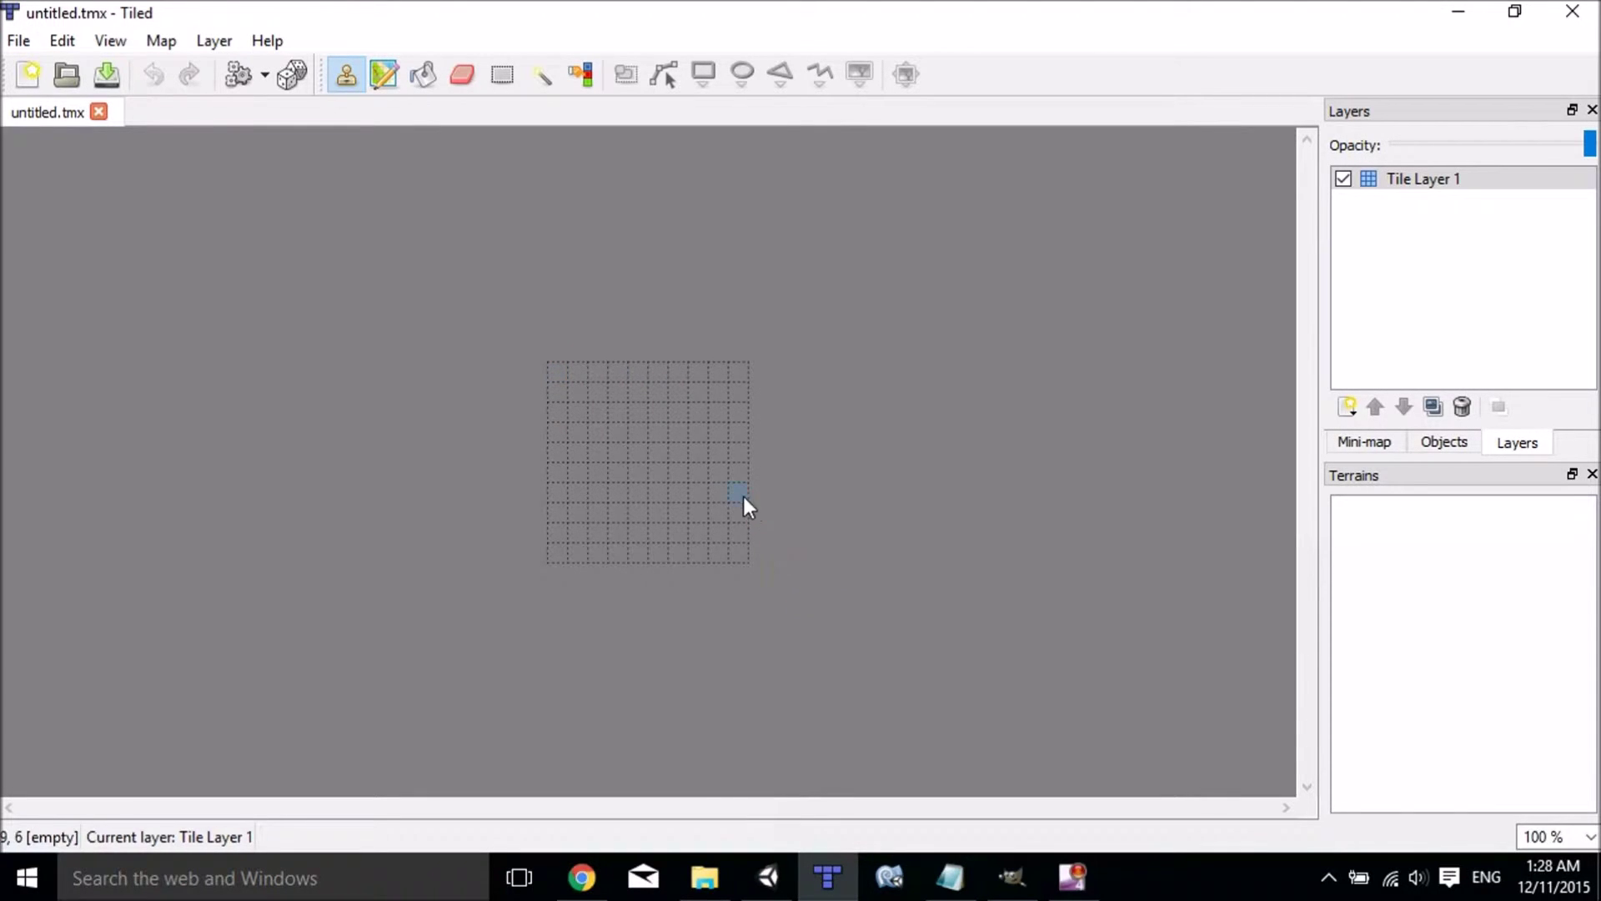
# - Show the Tilesets panel from View > Views and Toolbars and bring it to the front
pyautogui.keyDown('ctrl'); pyautogui.scroll(2, 707, 483); pyautogui.keyUp('ctrl')
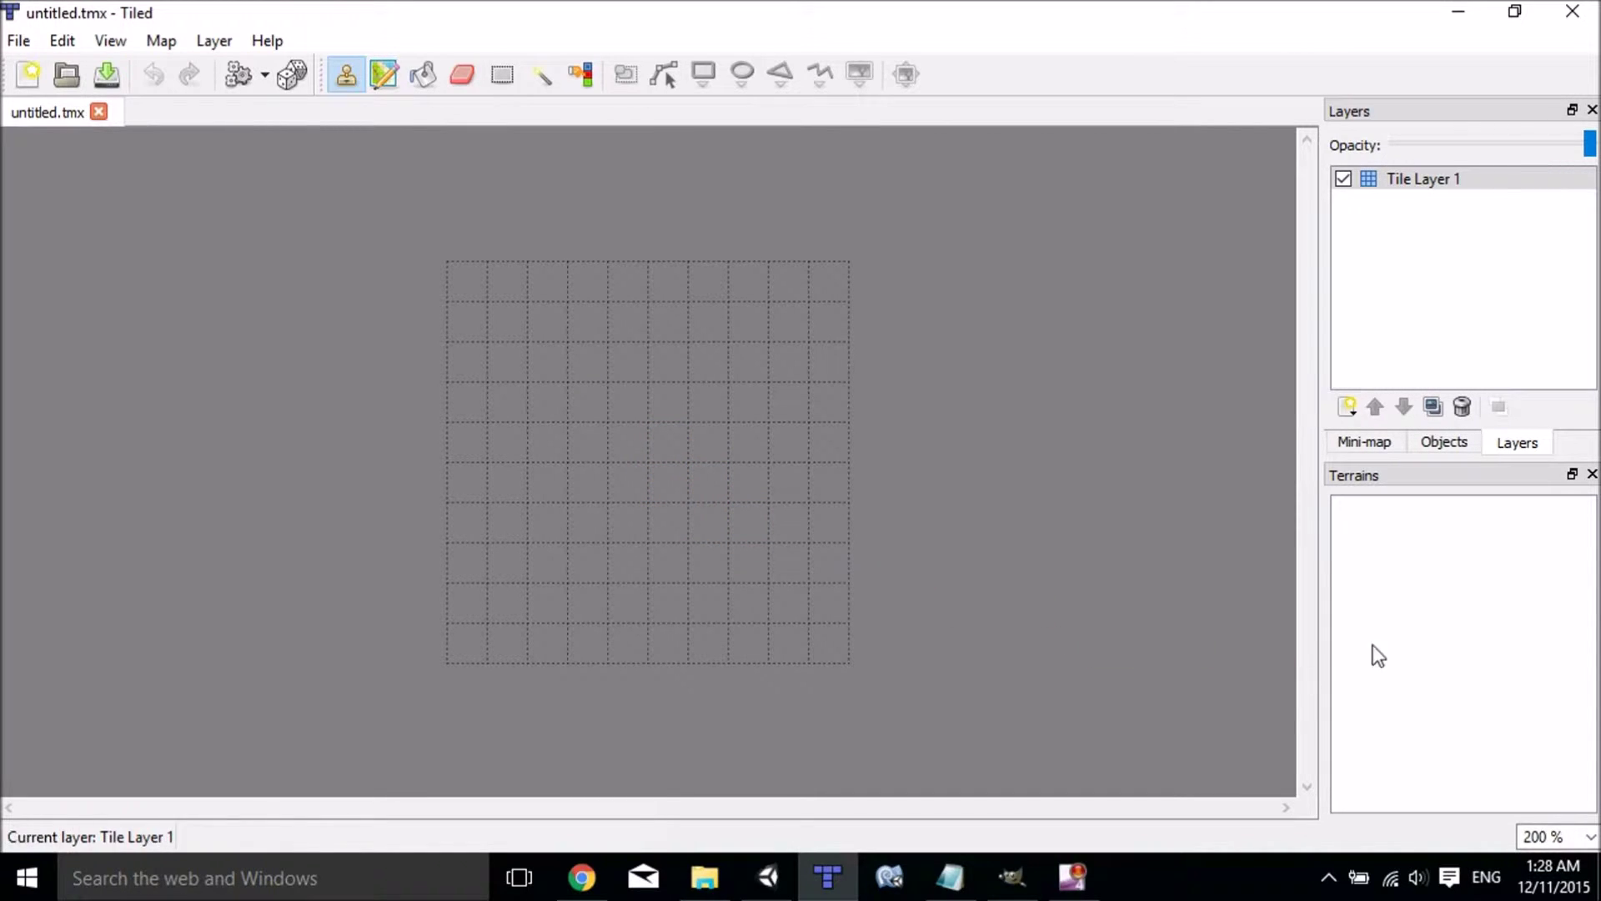
pyautogui.click(595, 454)
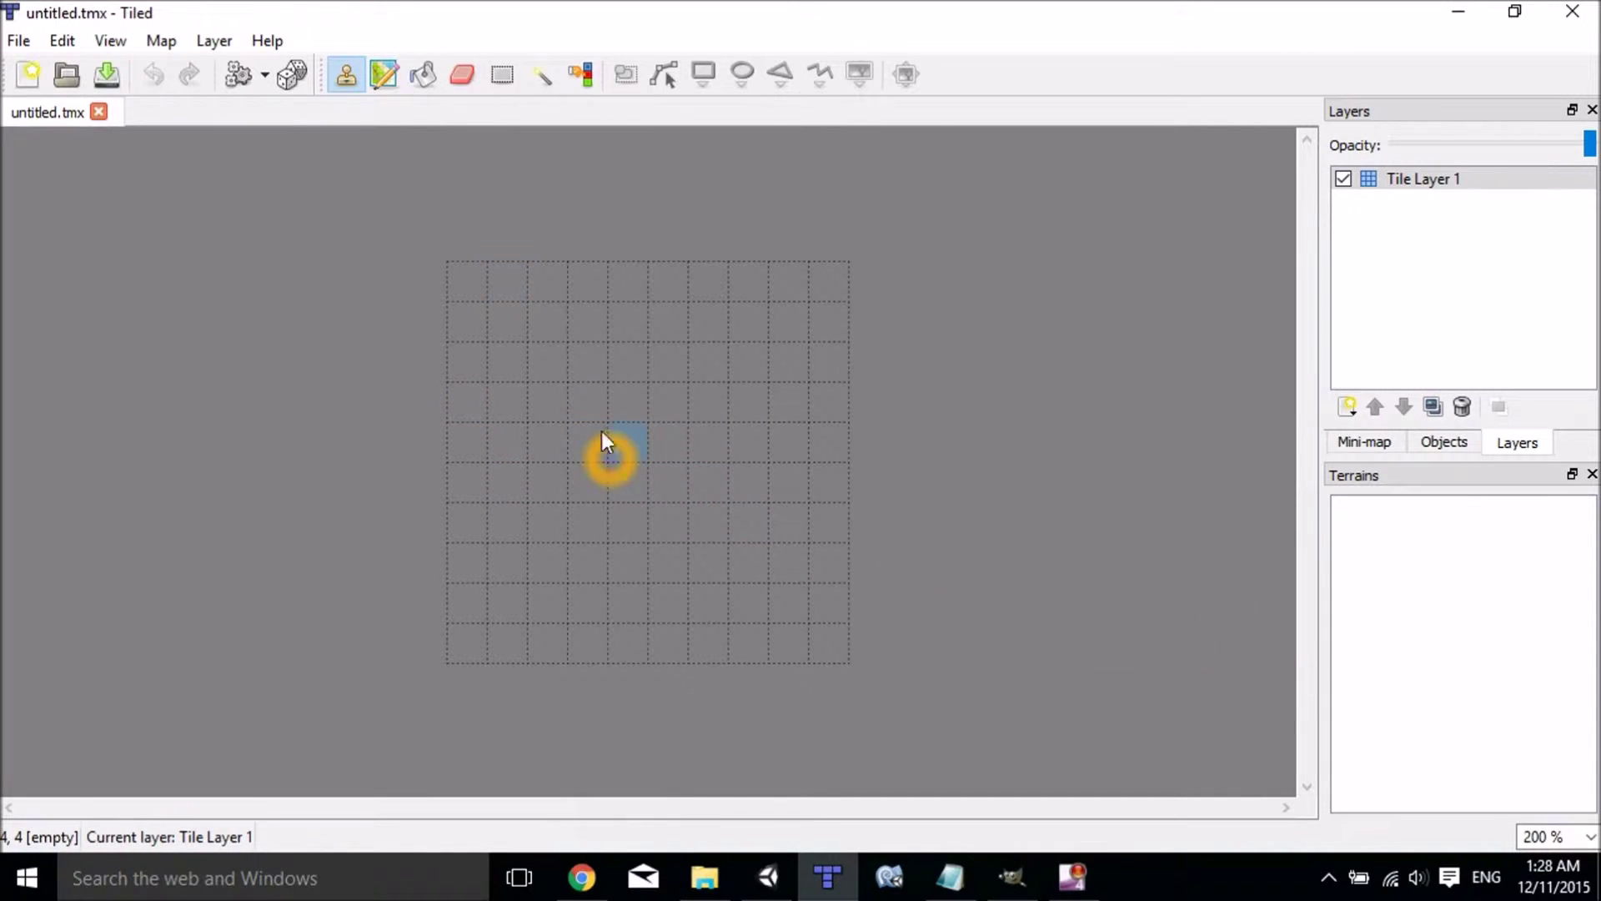
pyautogui.click(1473, 642)
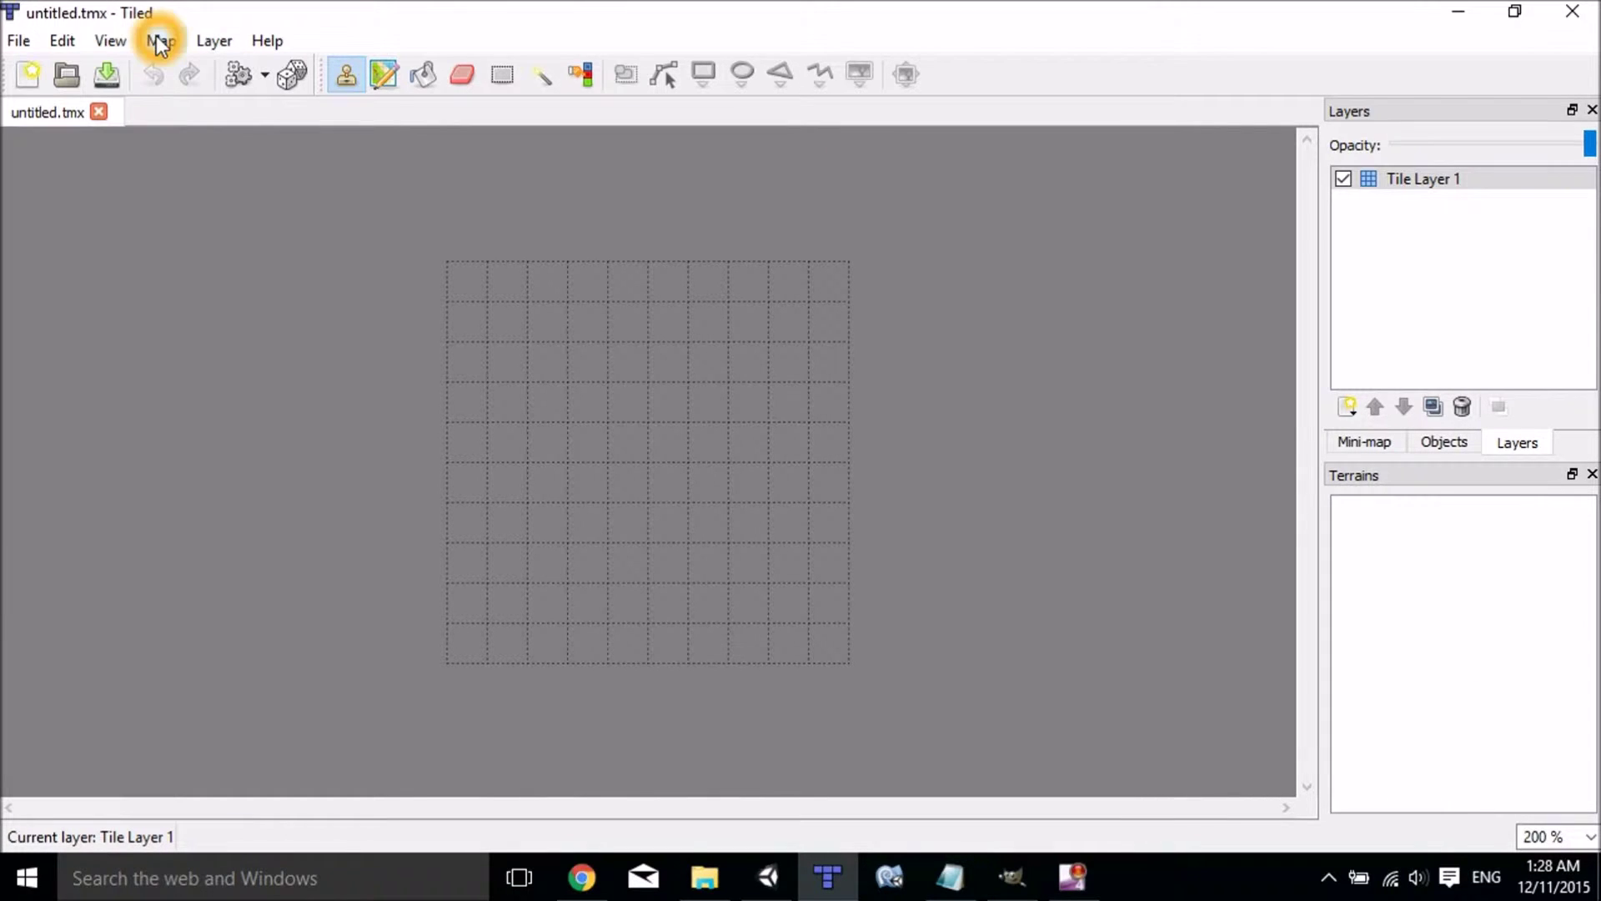
pyautogui.click(116, 38)
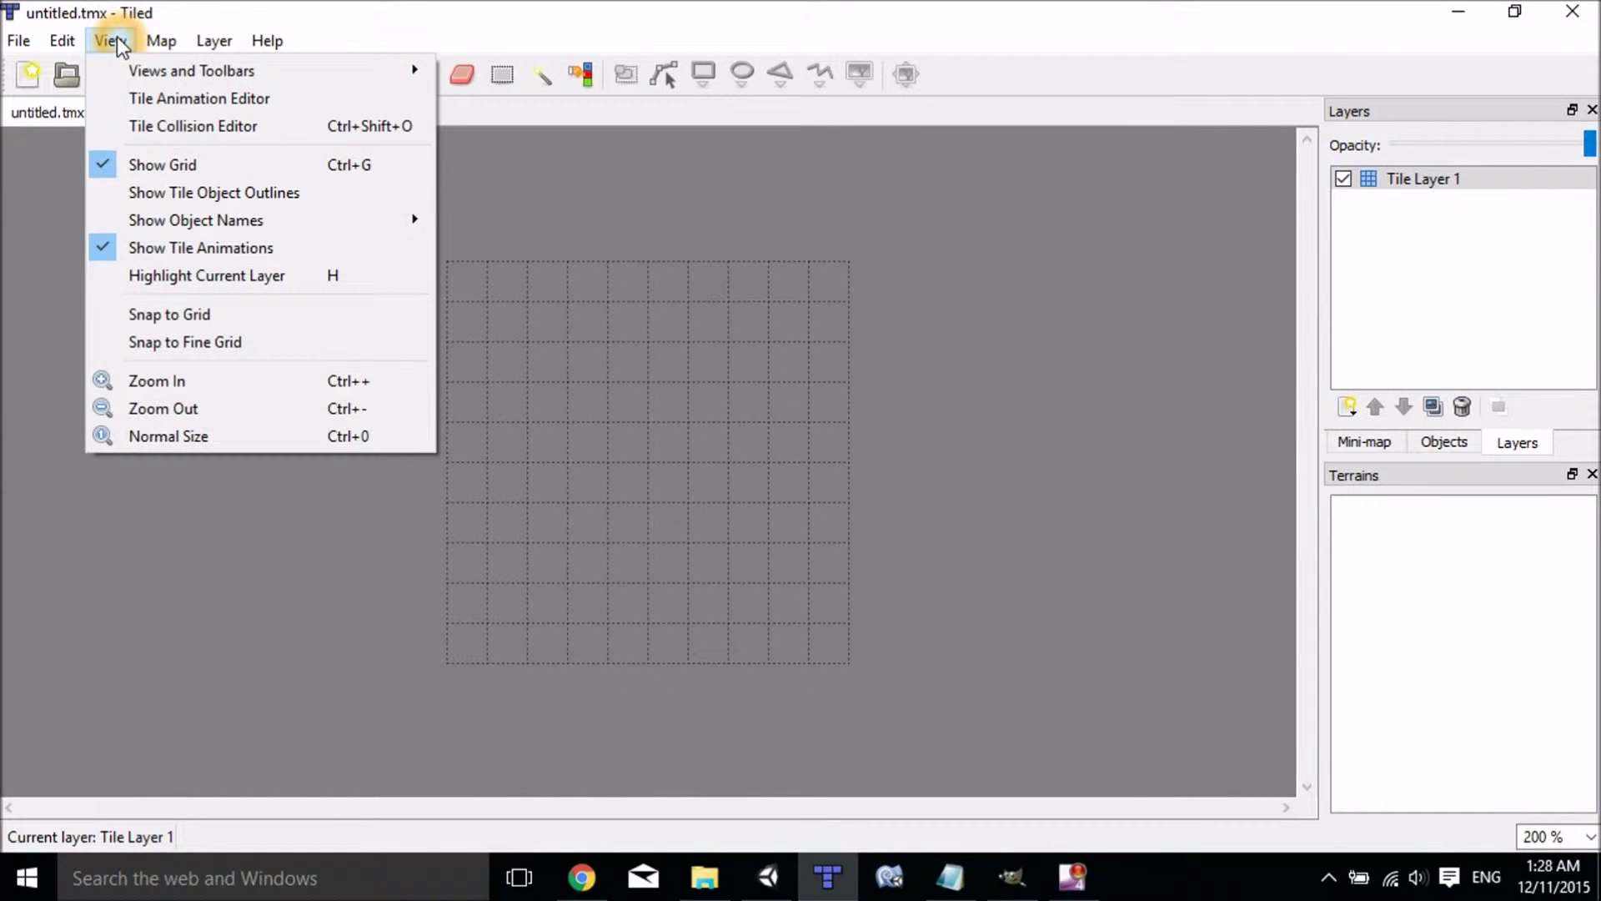
pyautogui.moveTo(135, 71)
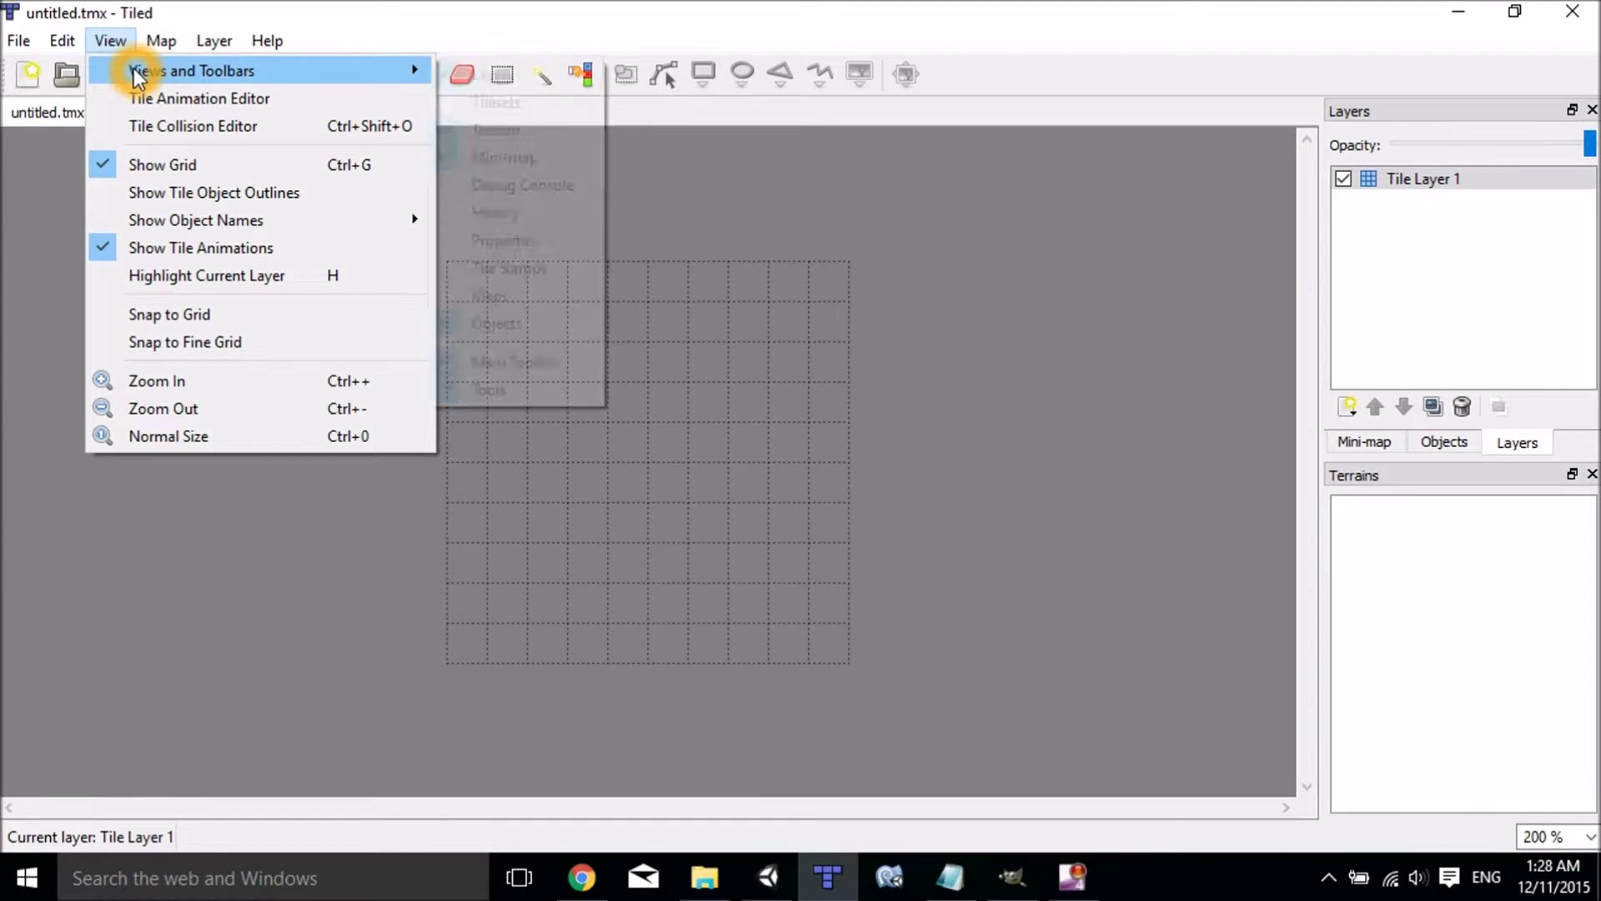
pyautogui.click(548, 104)
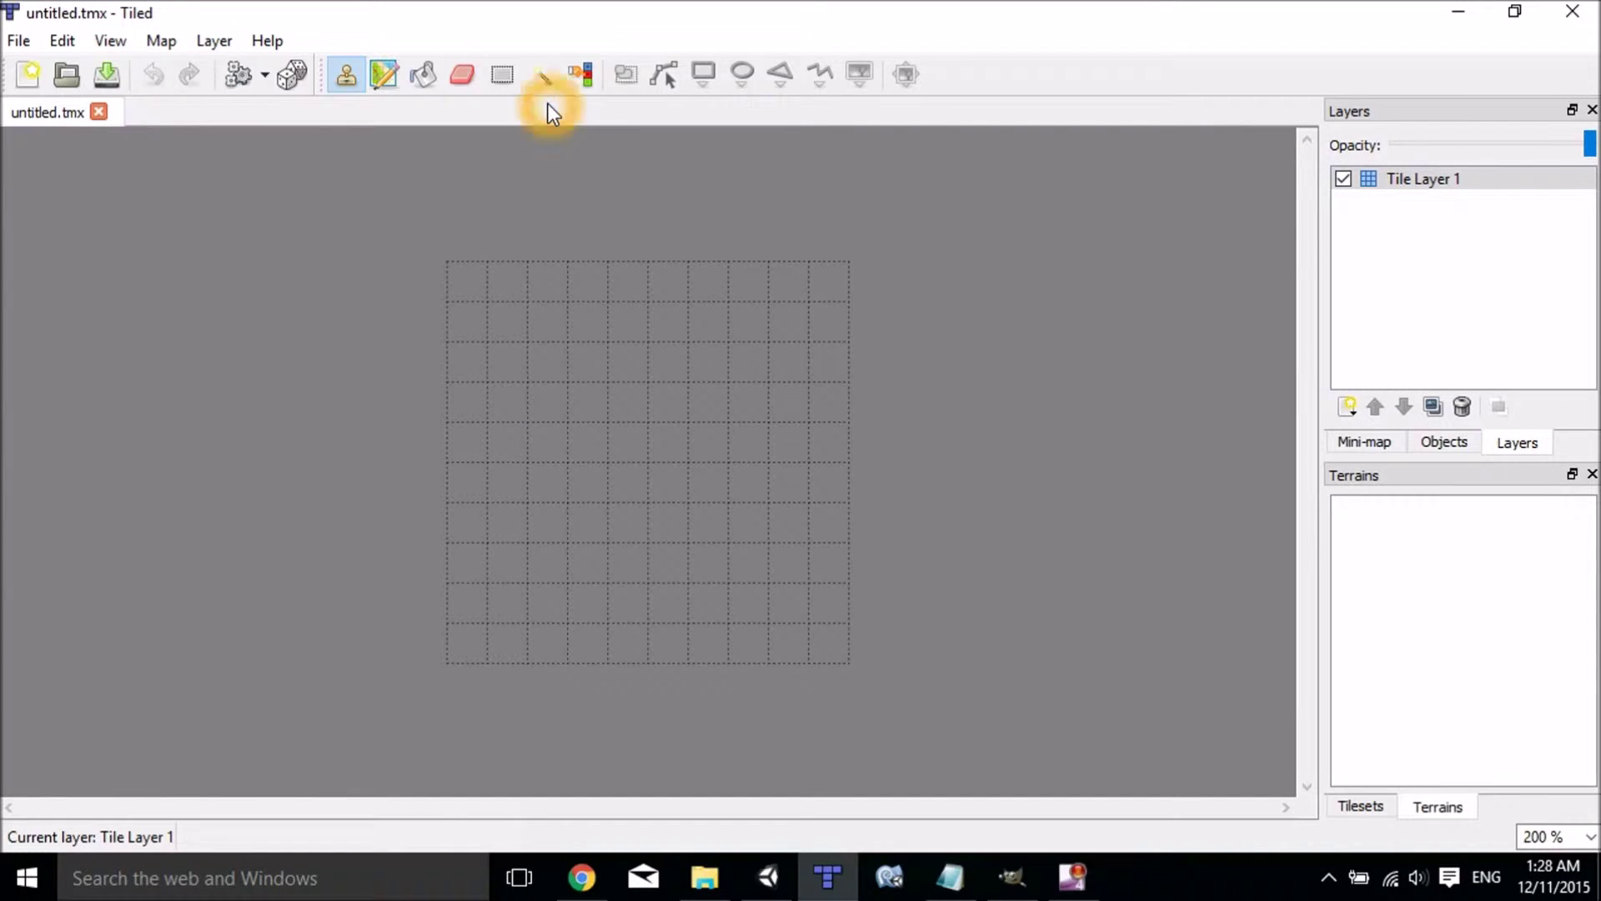
pyautogui.click(1368, 805)
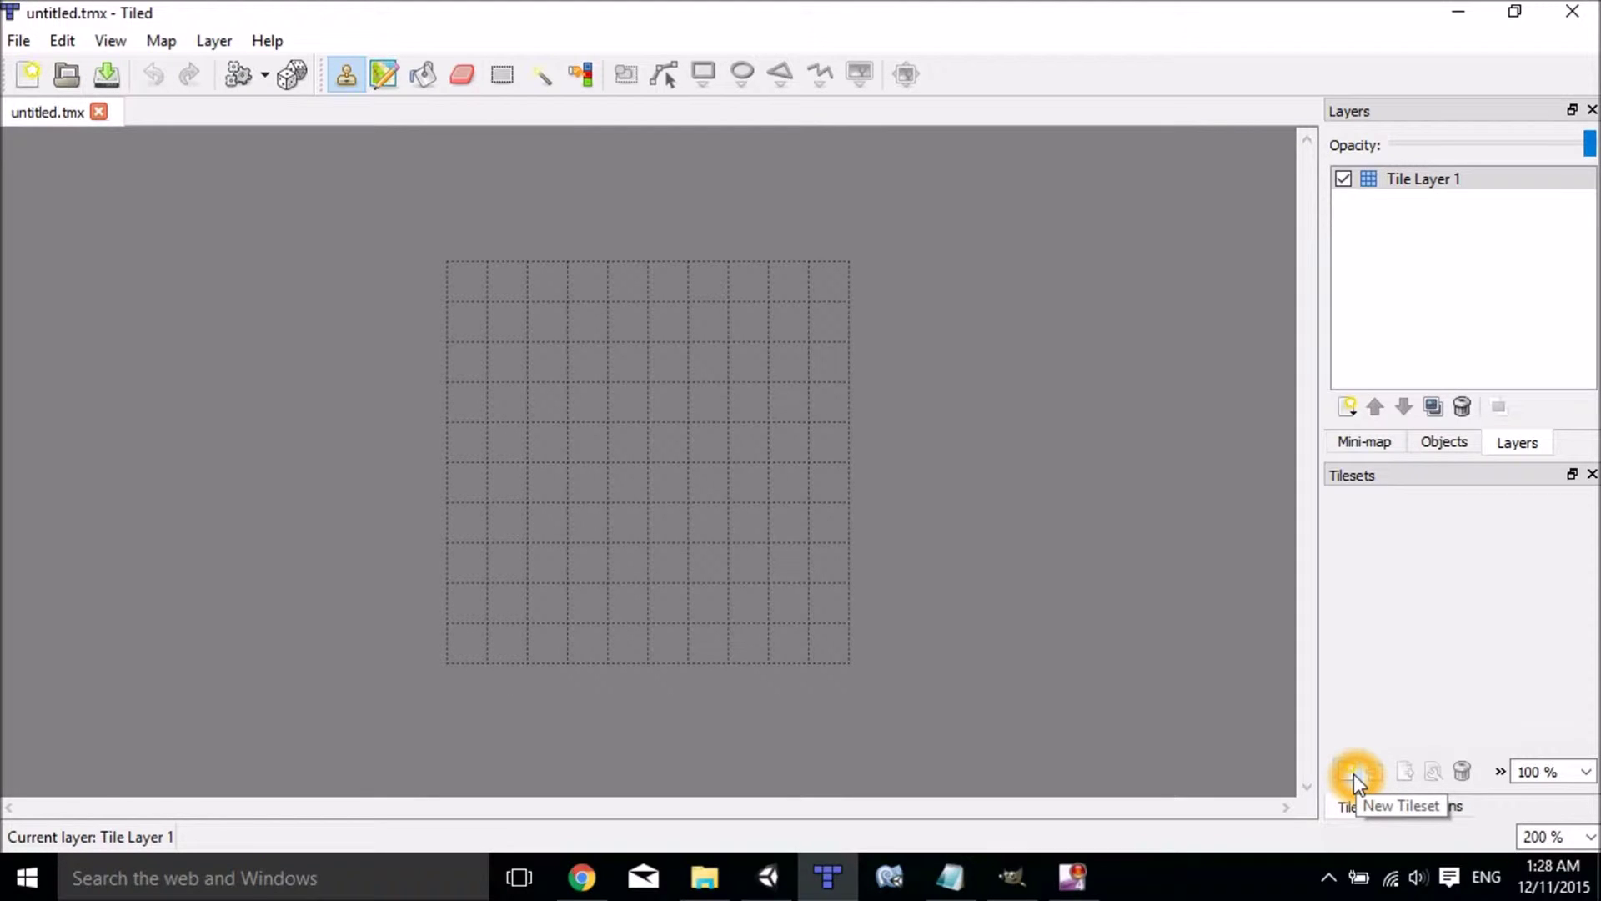
pyautogui.click(1352, 772)
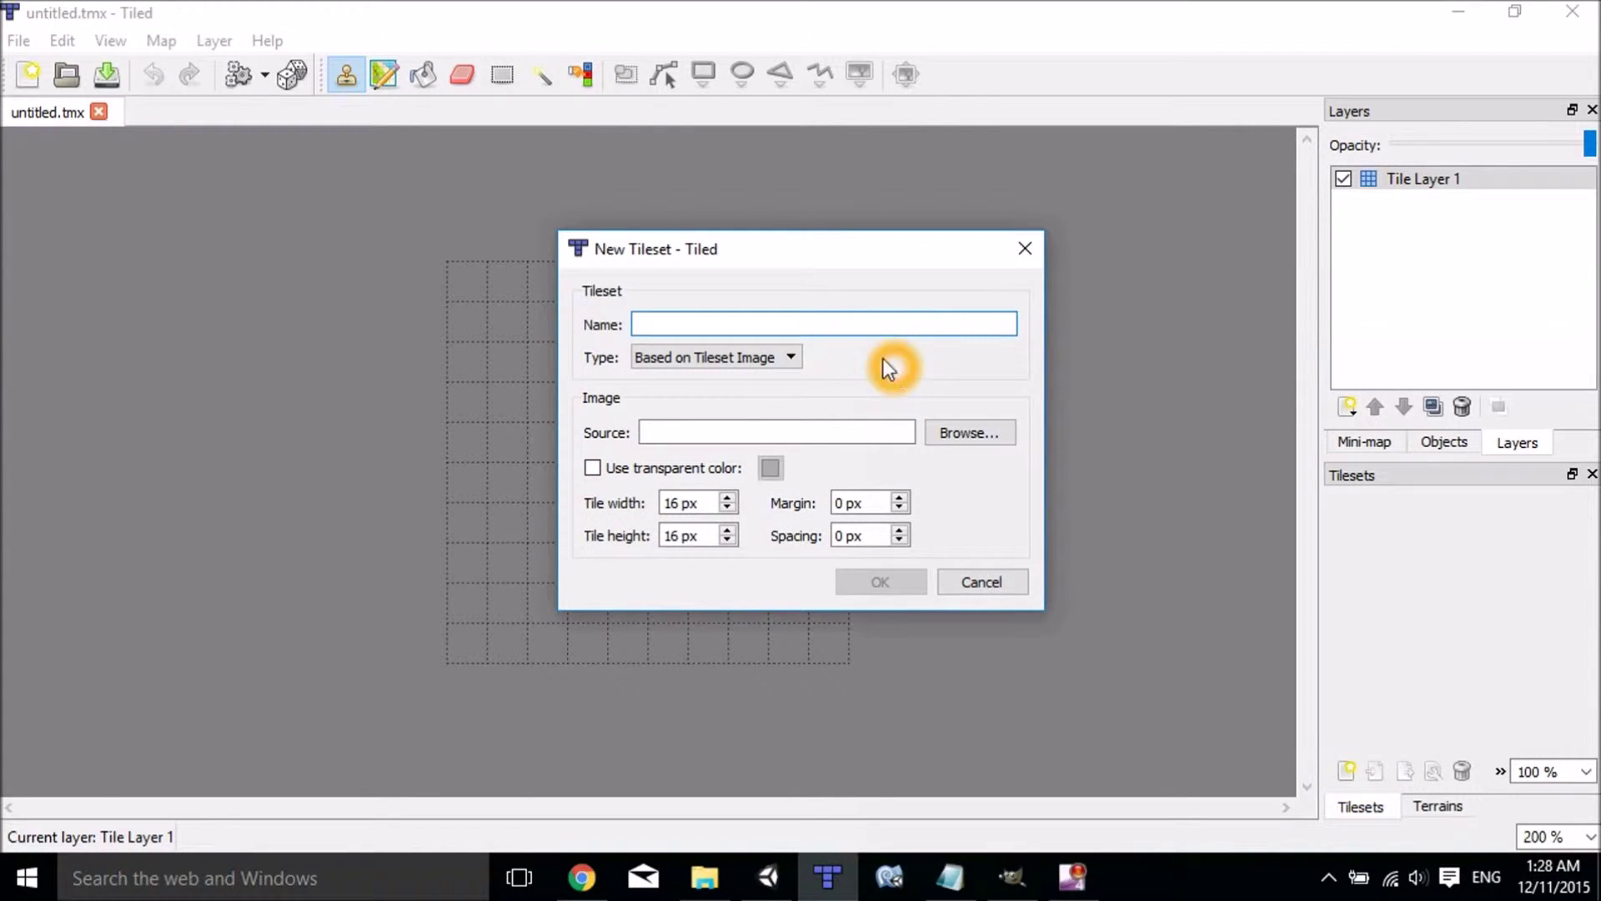
# - Create the tileset 'Test Tileset' from Test Tileset.png with 16 px tiles
pyautogui.click(874, 332)
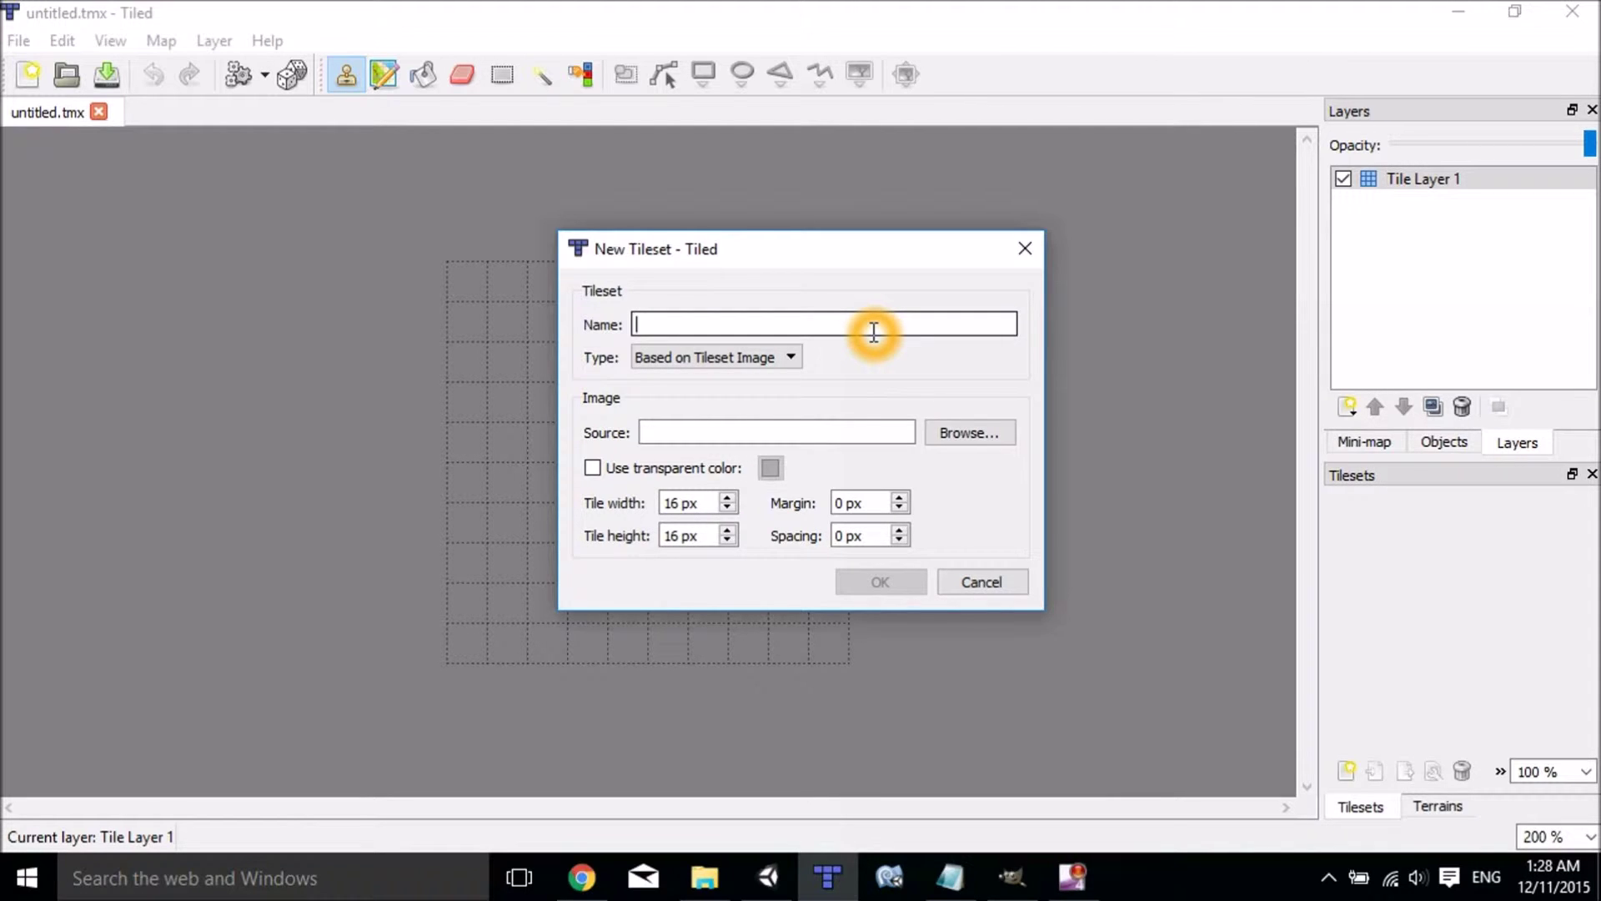
pyautogui.write('Test Tileset')
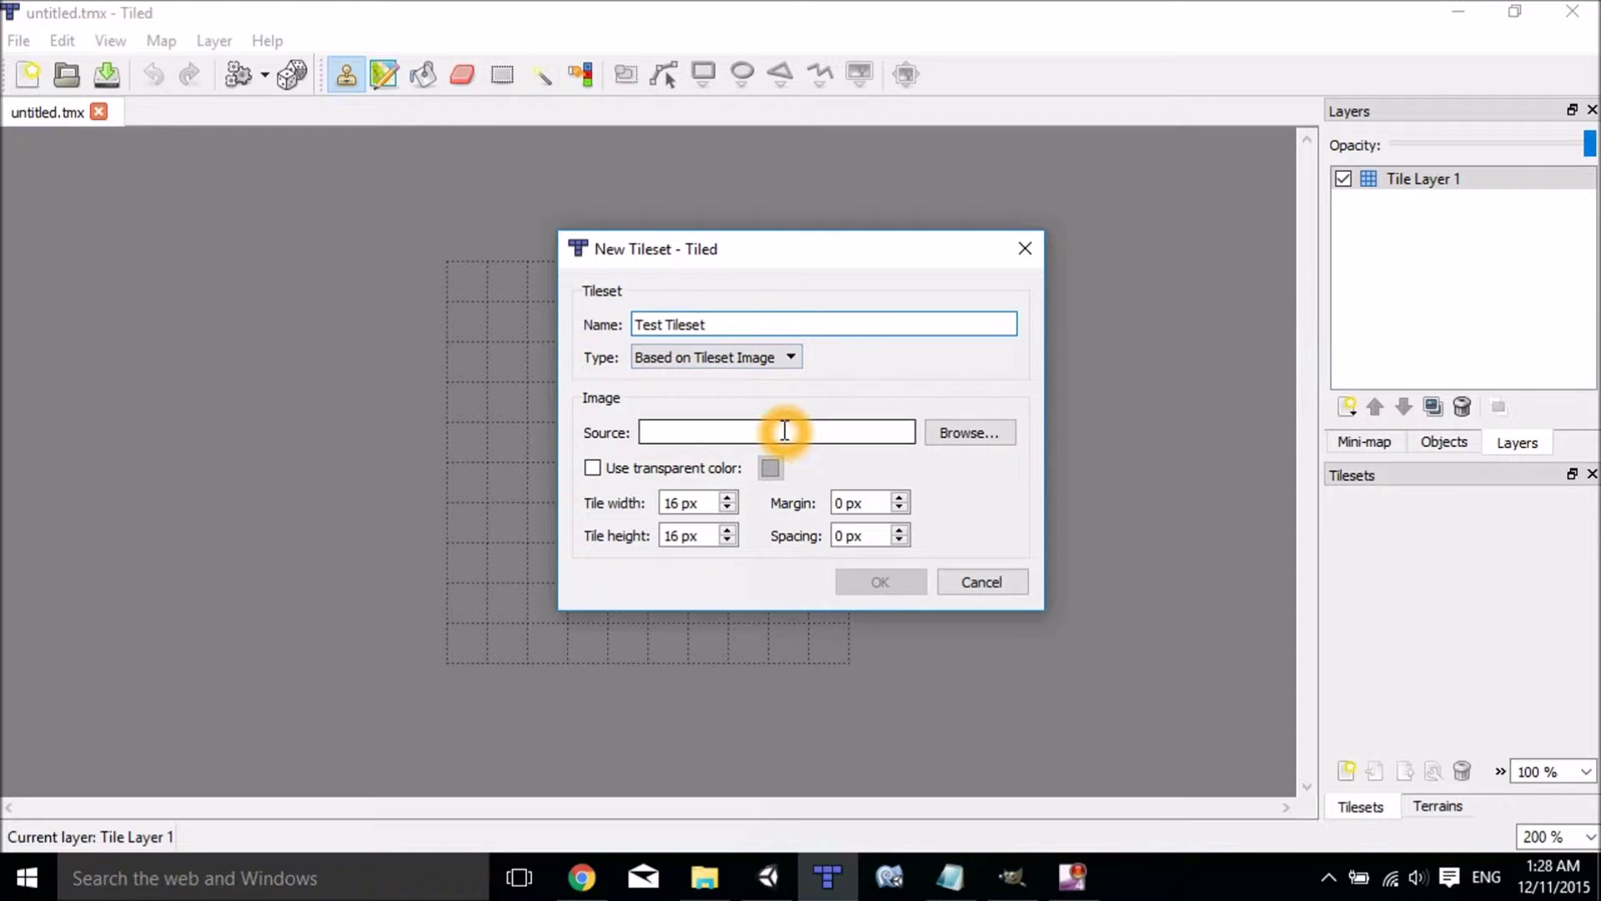
pyautogui.click(964, 434)
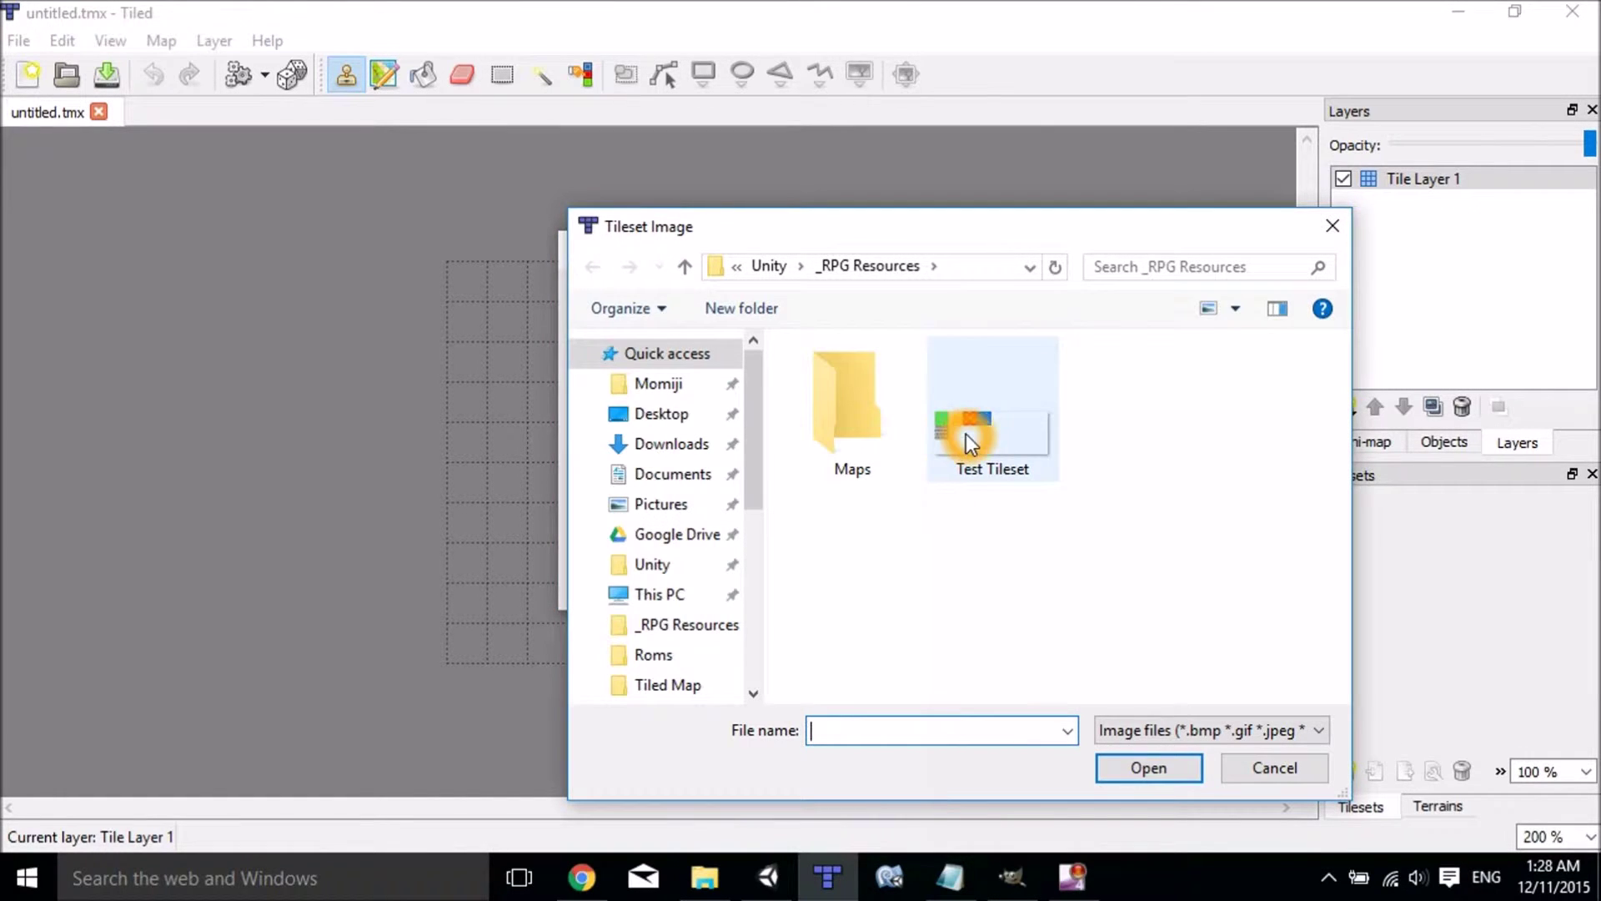
pyautogui.click(966, 434)
pyautogui.click(1143, 767)
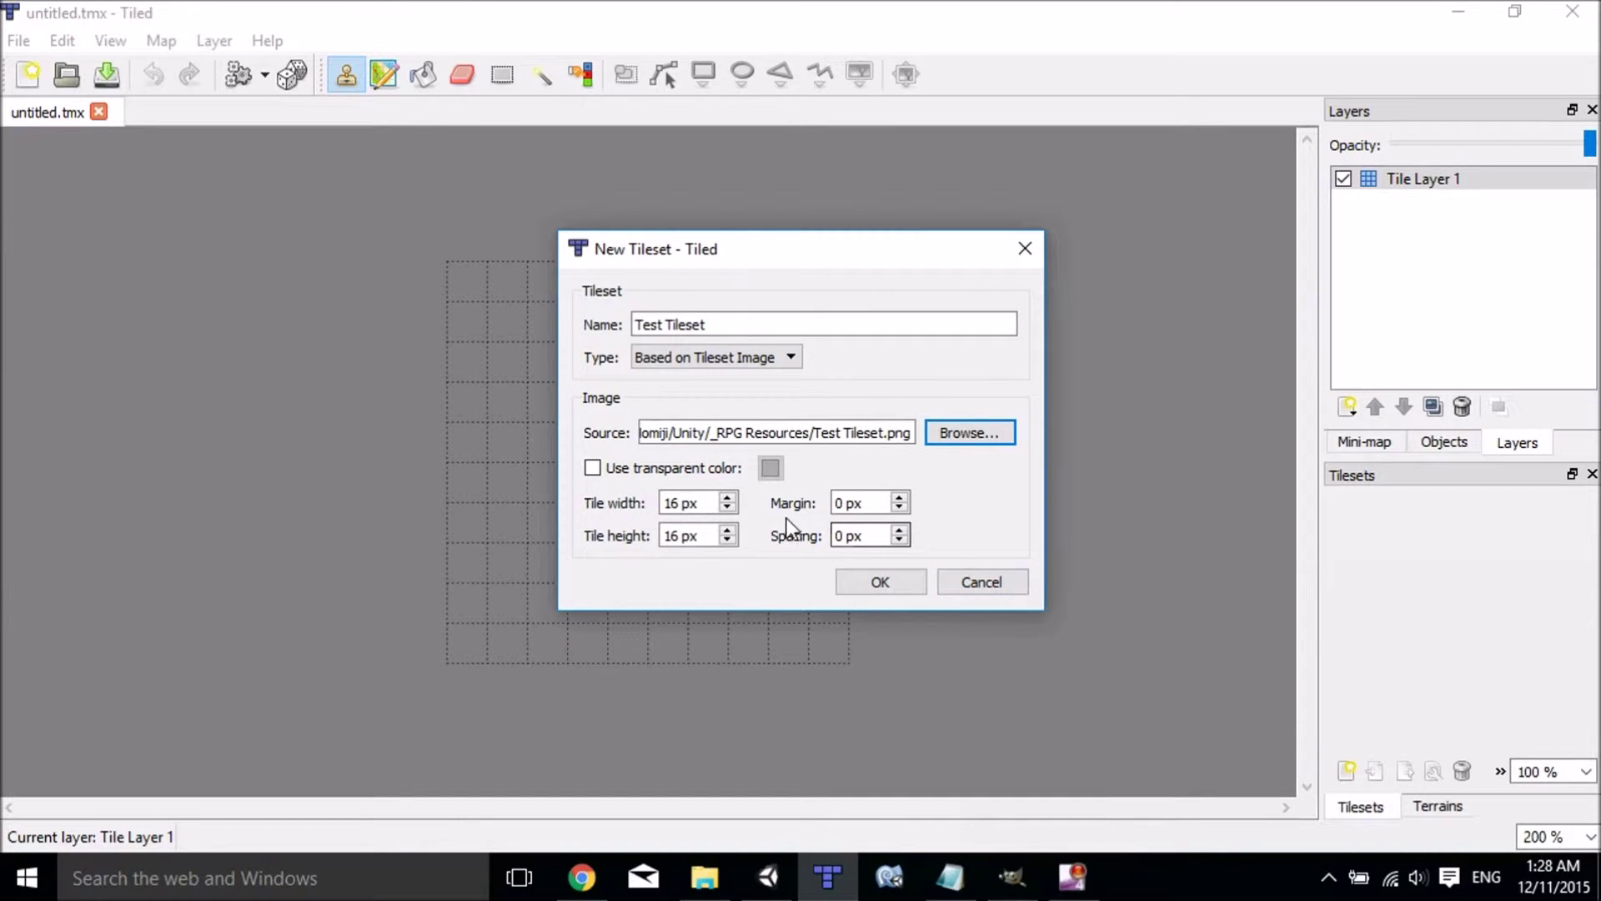
pyautogui.click(700, 505)
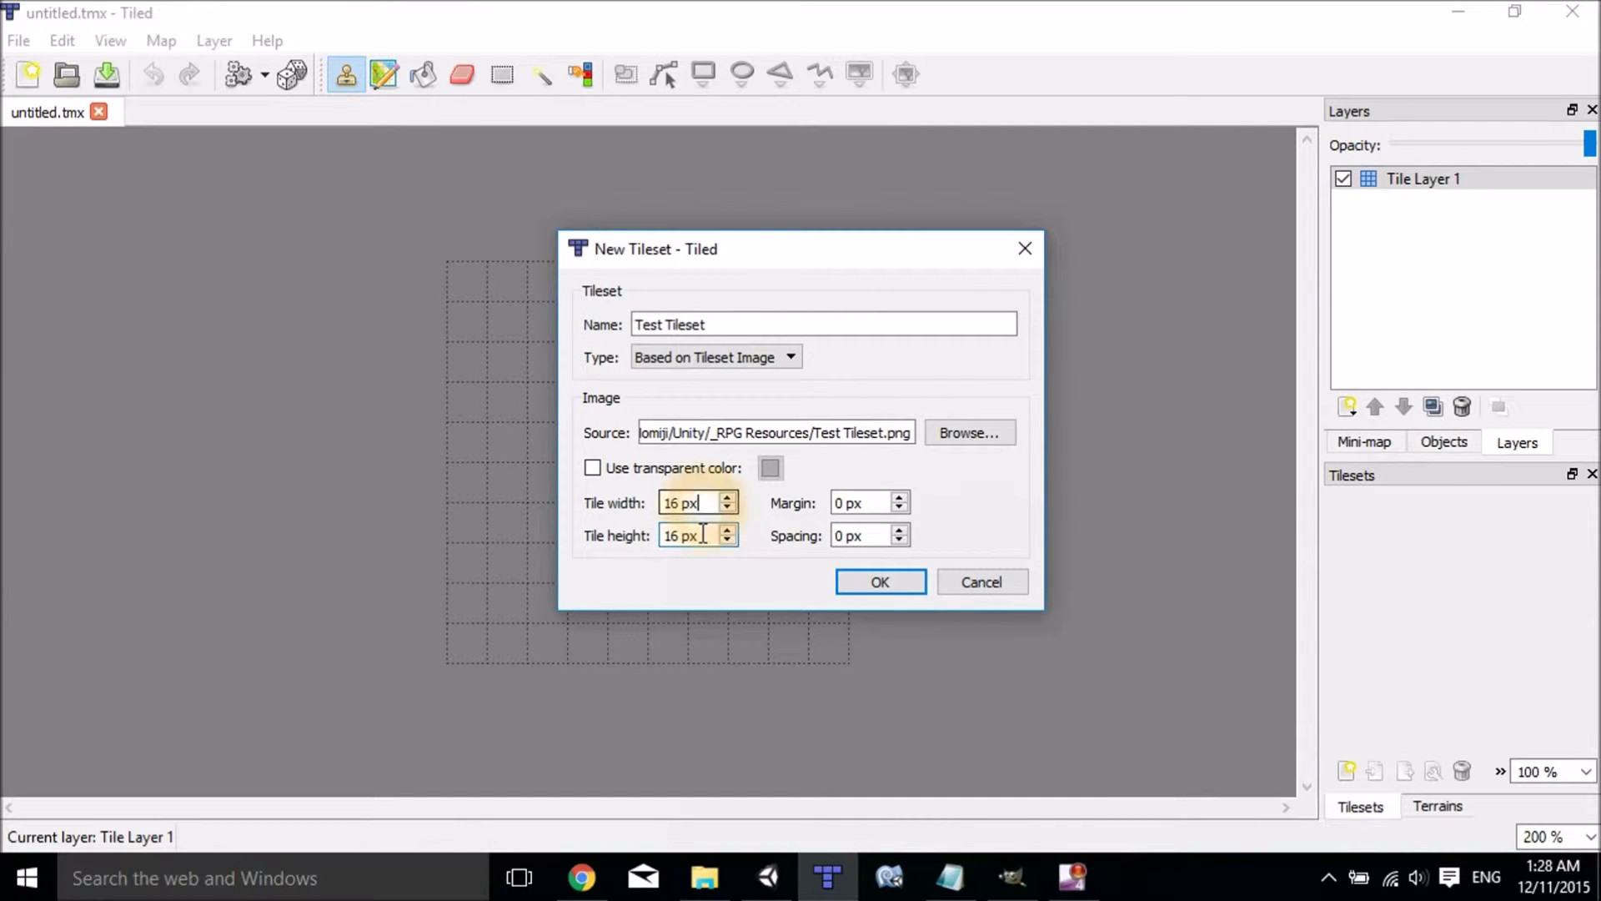
pyautogui.click(869, 588)
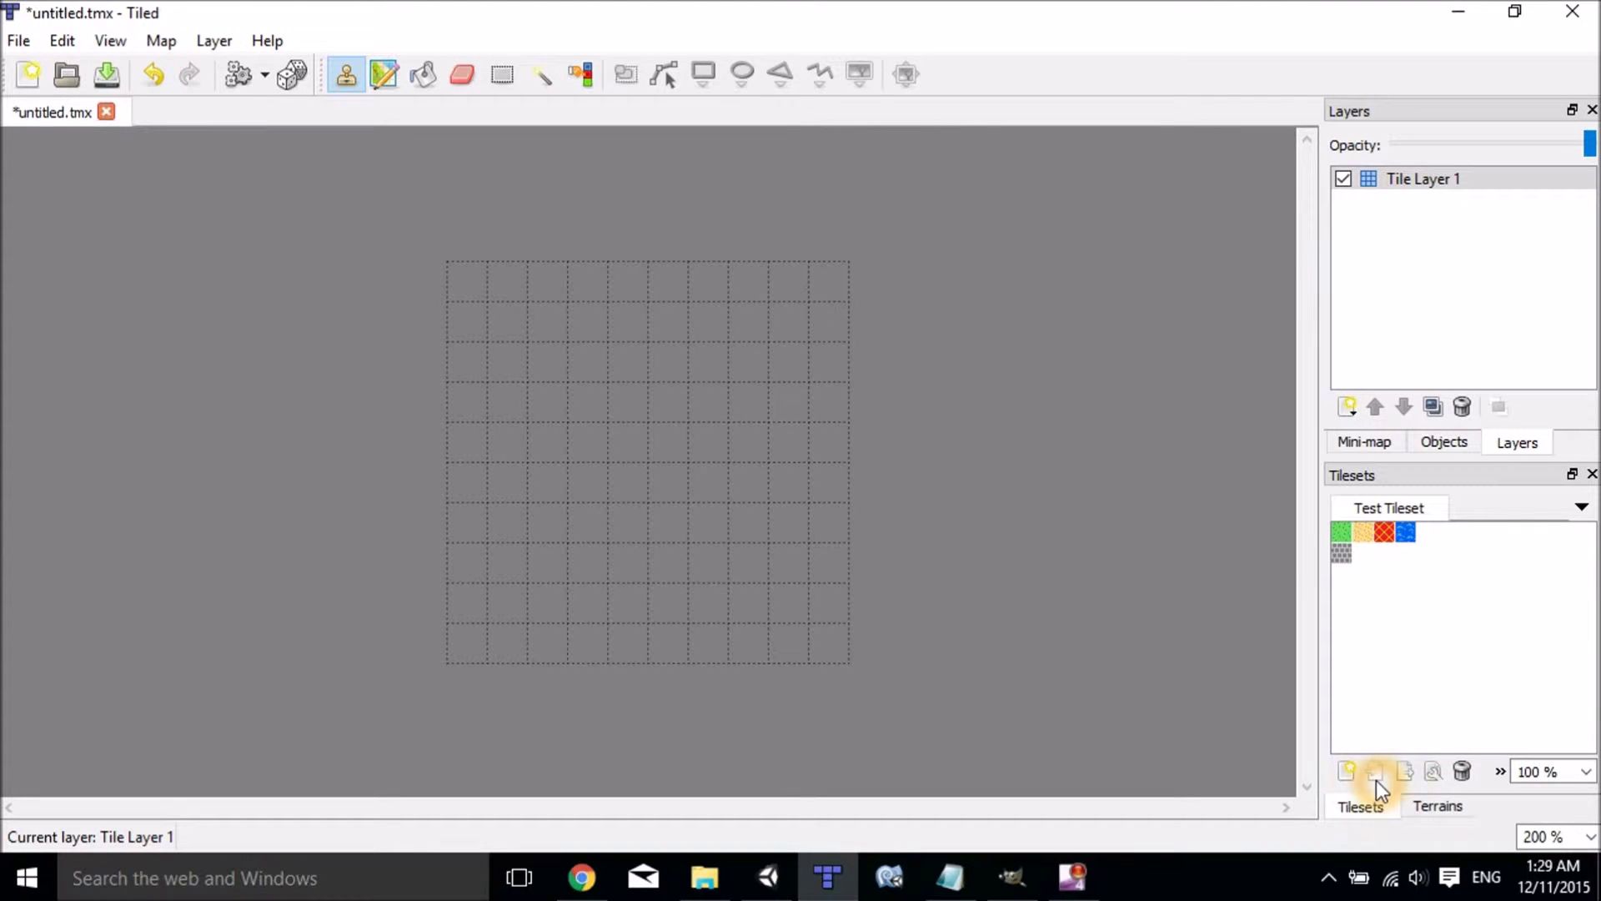
pyautogui.click(1339, 527)
# - Paint a red crosshatched block across the upper map with a downward stem
pyautogui.click(1383, 532)
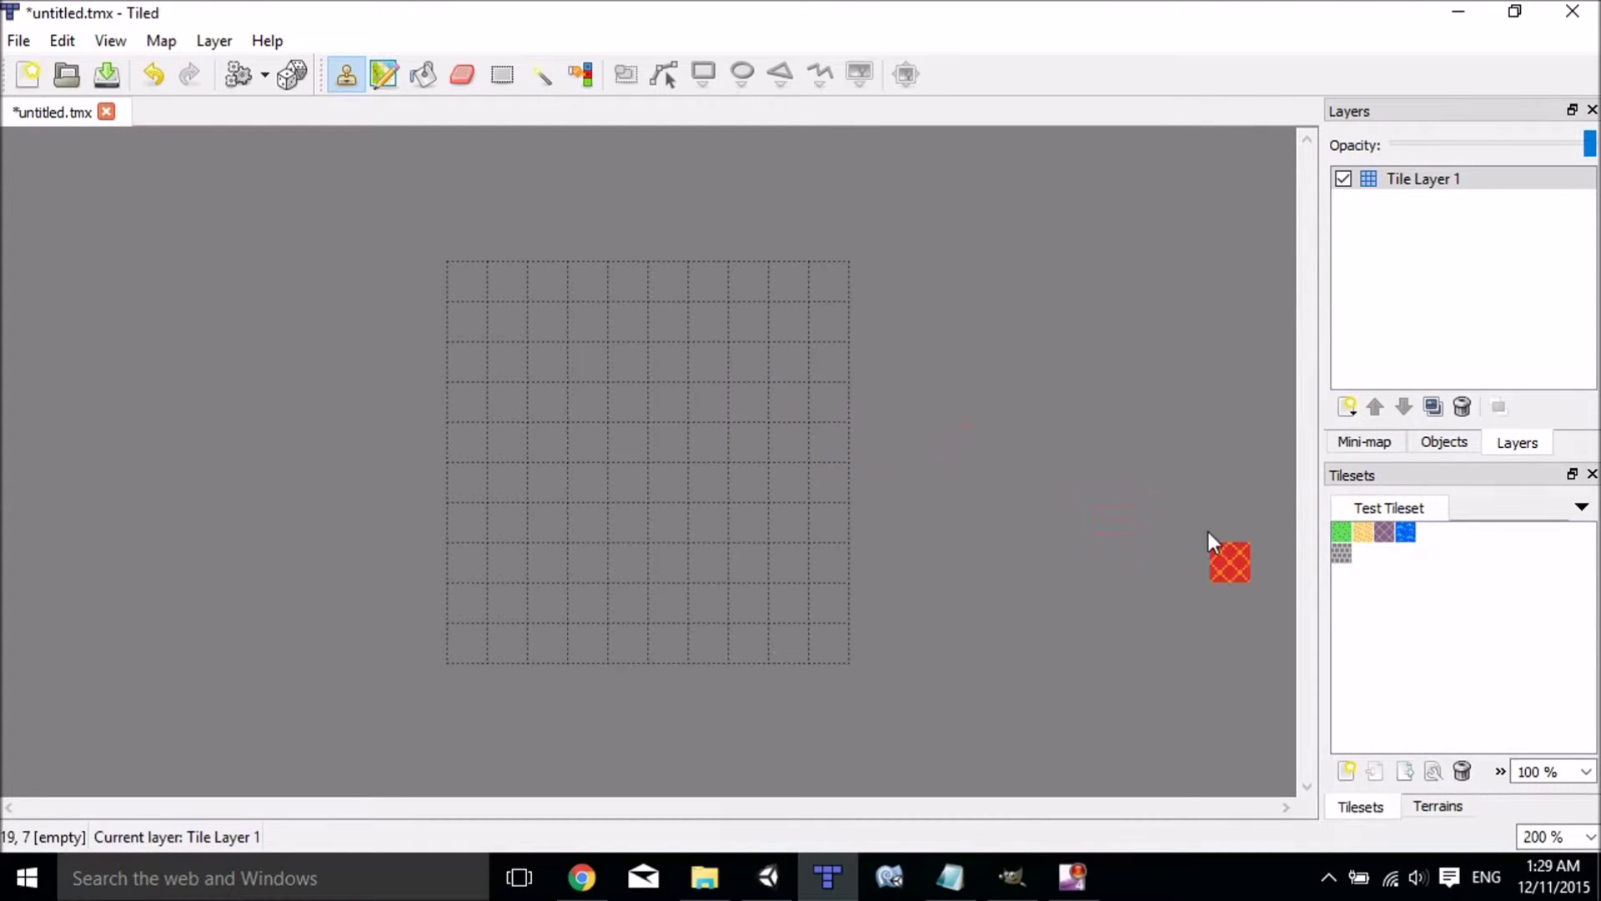
pyautogui.moveTo(522, 328)
pyautogui.mouseDown()
pyautogui.moveTo(518, 380)
pyautogui.moveTo(549, 390)
pyautogui.moveTo(770, 402)
pyautogui.moveTo(775, 378)
pyautogui.moveTo(758, 331)
pyautogui.moveTo(551, 320)
pyautogui.moveTo(543, 336)
pyautogui.moveTo(629, 361)
pyautogui.moveTo(734, 367)
pyautogui.mouseUp()
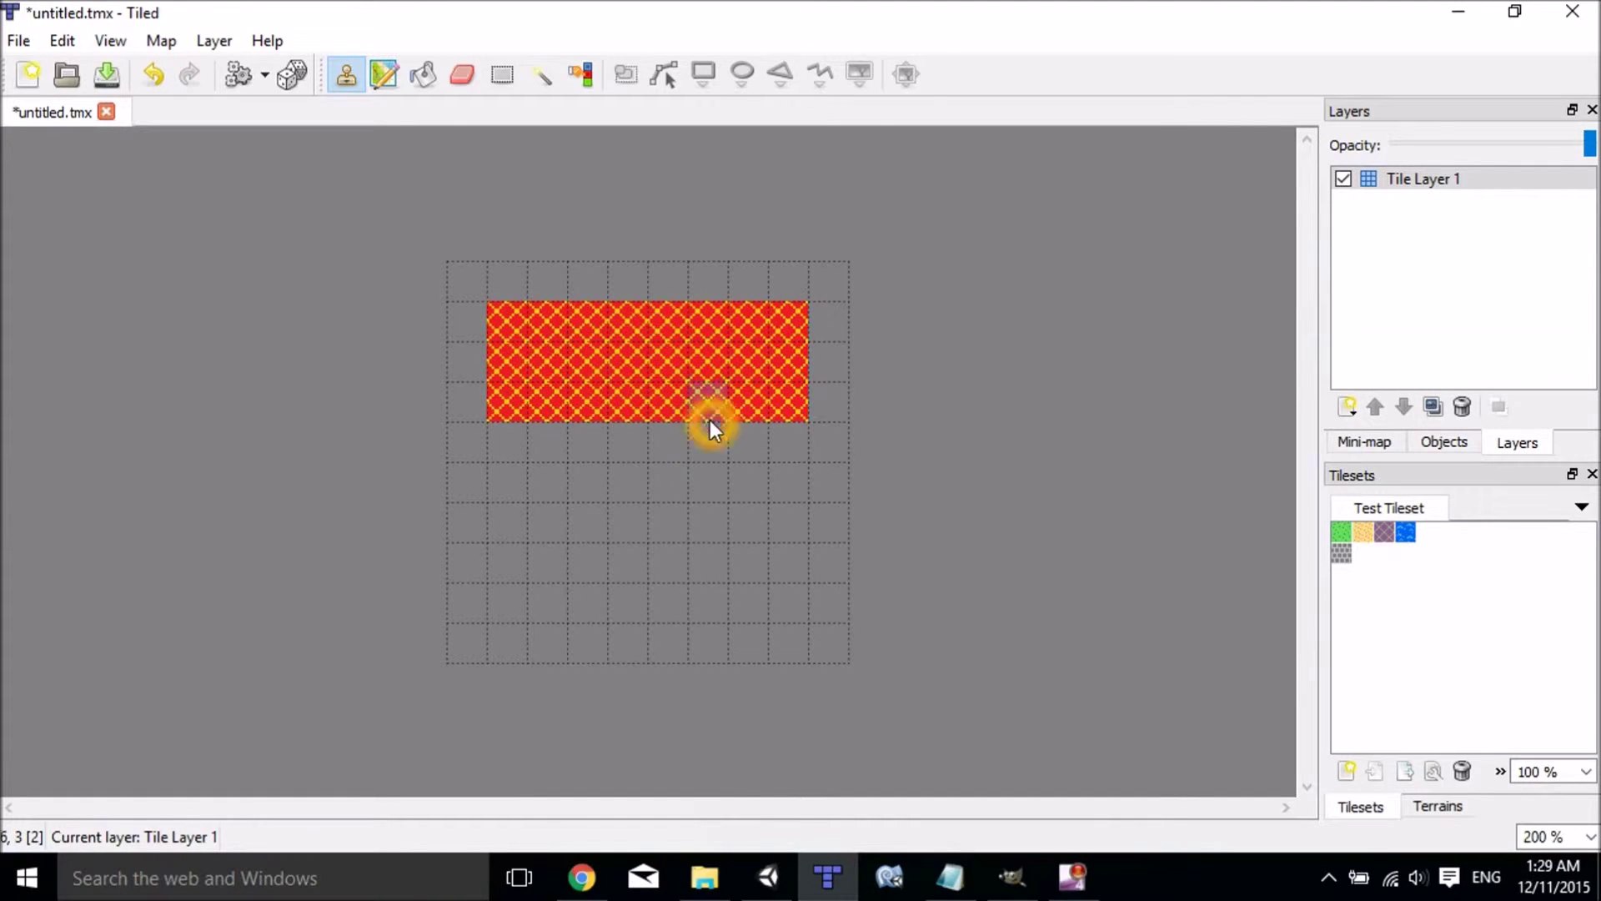
pyautogui.moveTo(712, 426)
pyautogui.mouseDown()
pyautogui.moveTo(745, 479)
pyautogui.moveTo(714, 491)
pyautogui.moveTo(738, 522)
pyautogui.mouseUp()
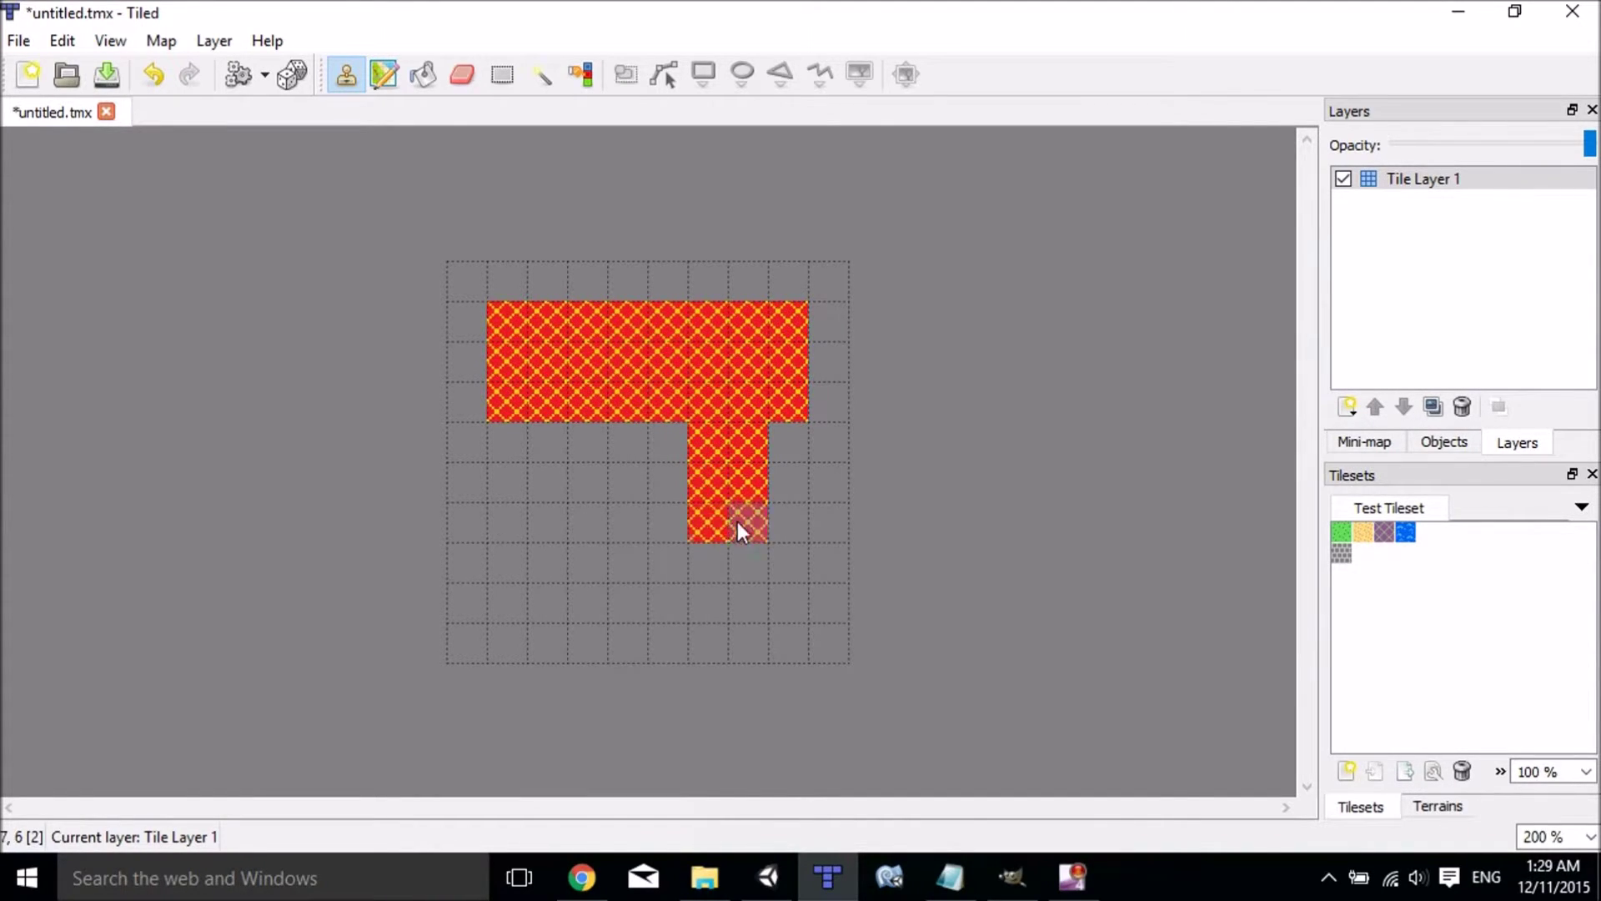
# - Paint a green T-shaped area below the red block, erasing stray tiles along the way
pyautogui.click(1344, 537)
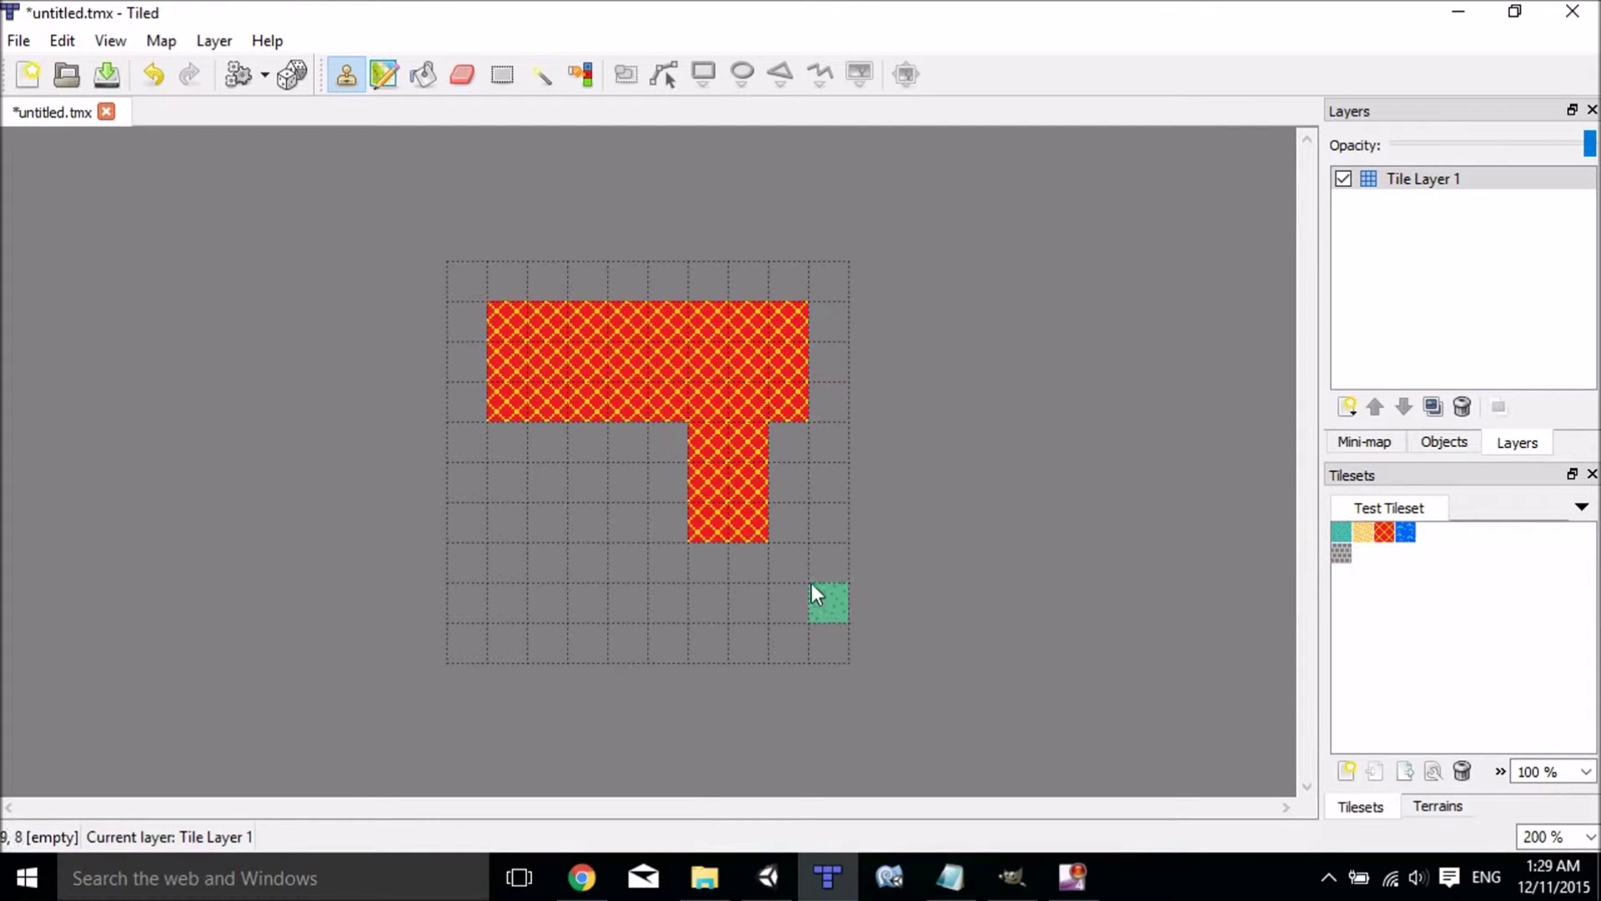
pyautogui.moveTo(783, 568); pyautogui.dragTo(782, 584)
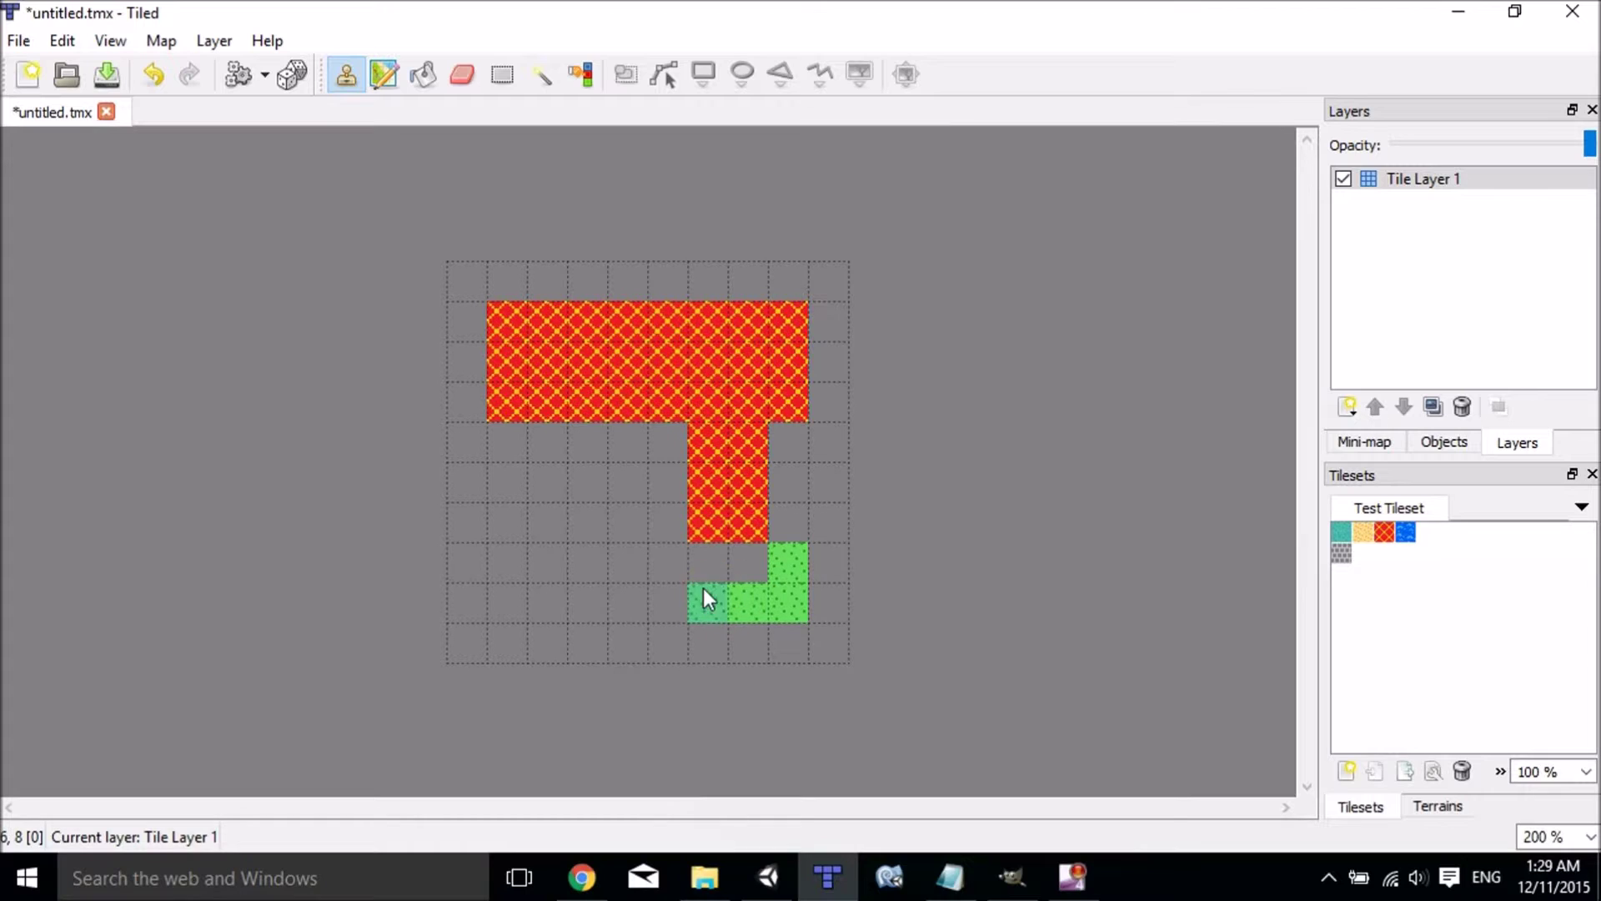
pyautogui.moveTo(703, 598)
pyautogui.mouseDown()
pyautogui.moveTo(670, 601)
pyautogui.moveTo(674, 642)
pyautogui.mouseUp()
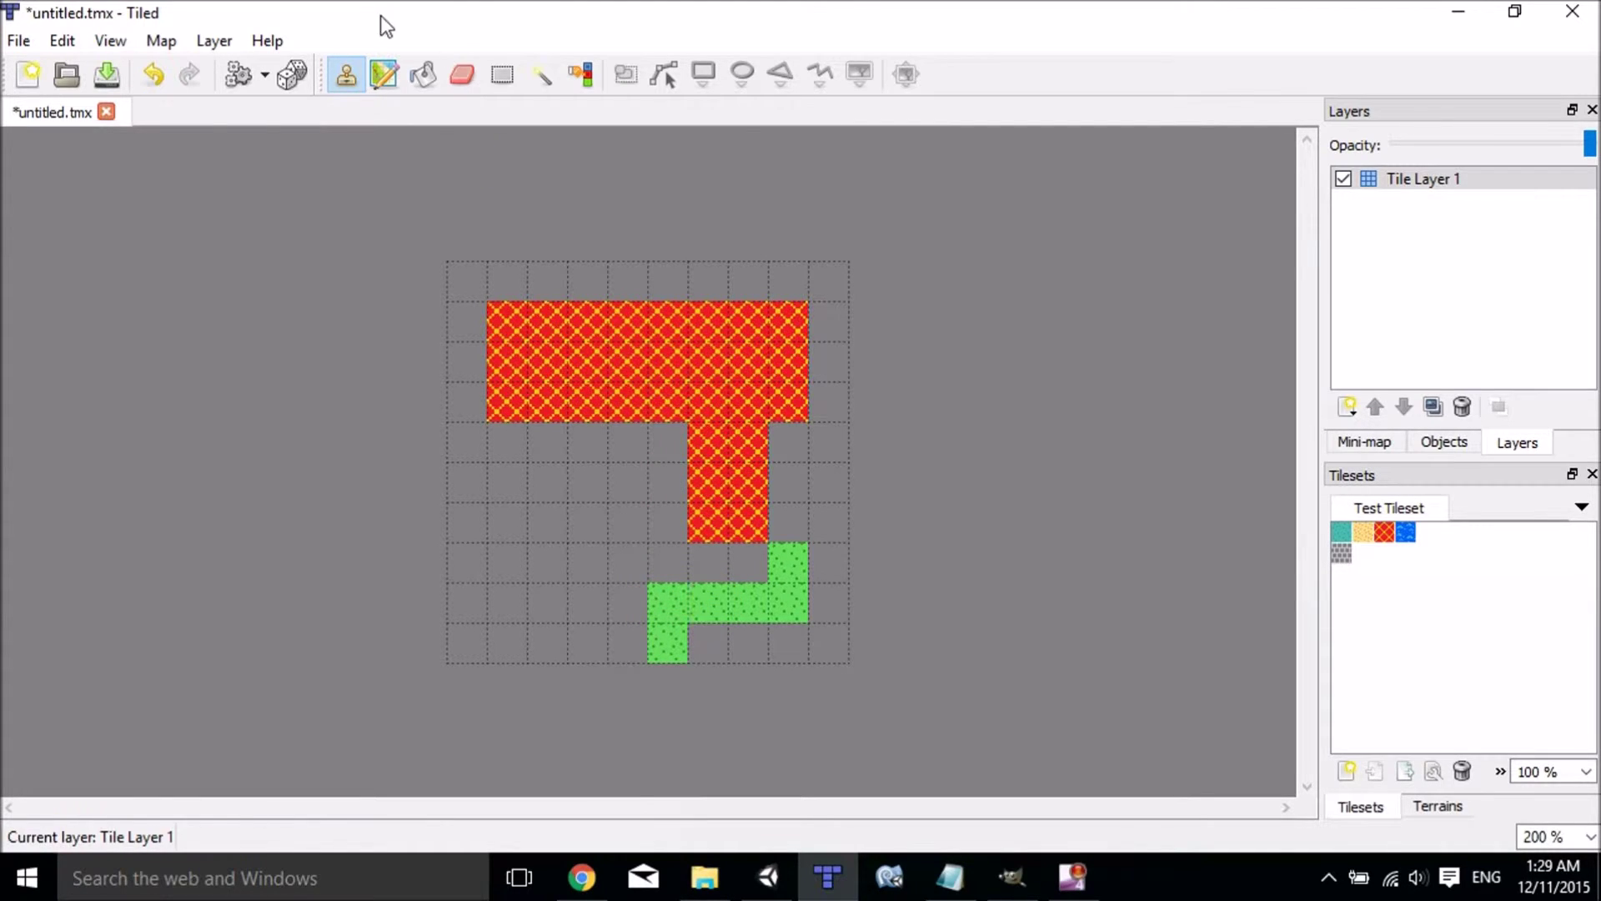
pyautogui.click(463, 74)
pyautogui.moveTo(716, 534)
pyautogui.mouseDown()
pyautogui.moveTo(741, 537)
pyautogui.moveTo(768, 602)
pyautogui.moveTo(749, 602)
pyautogui.mouseUp()
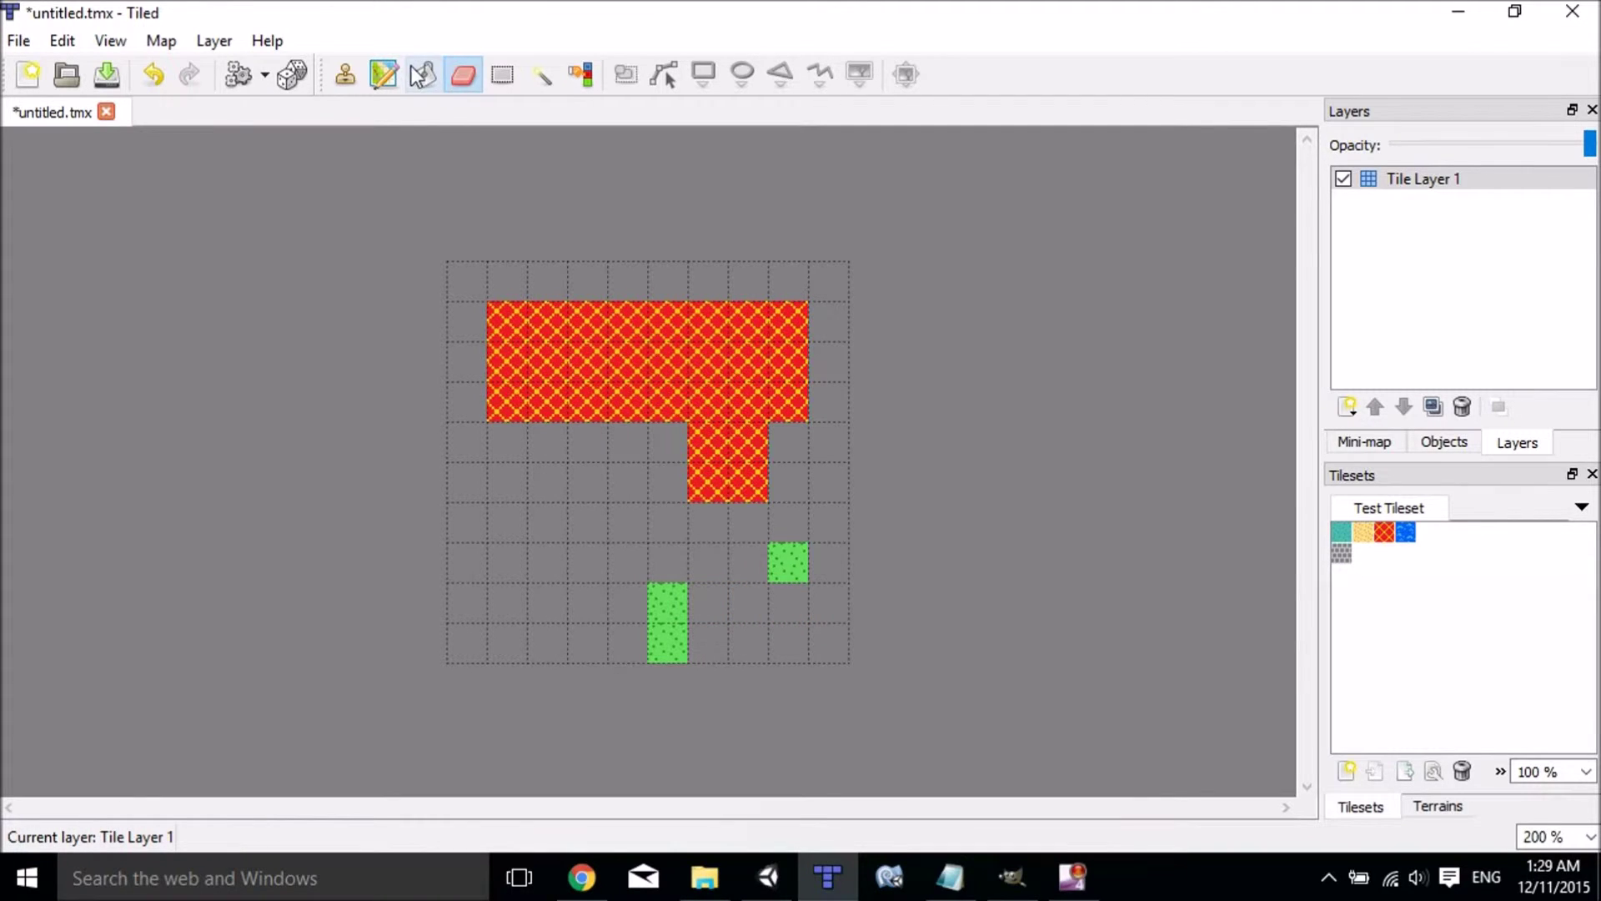
pyautogui.click(348, 80)
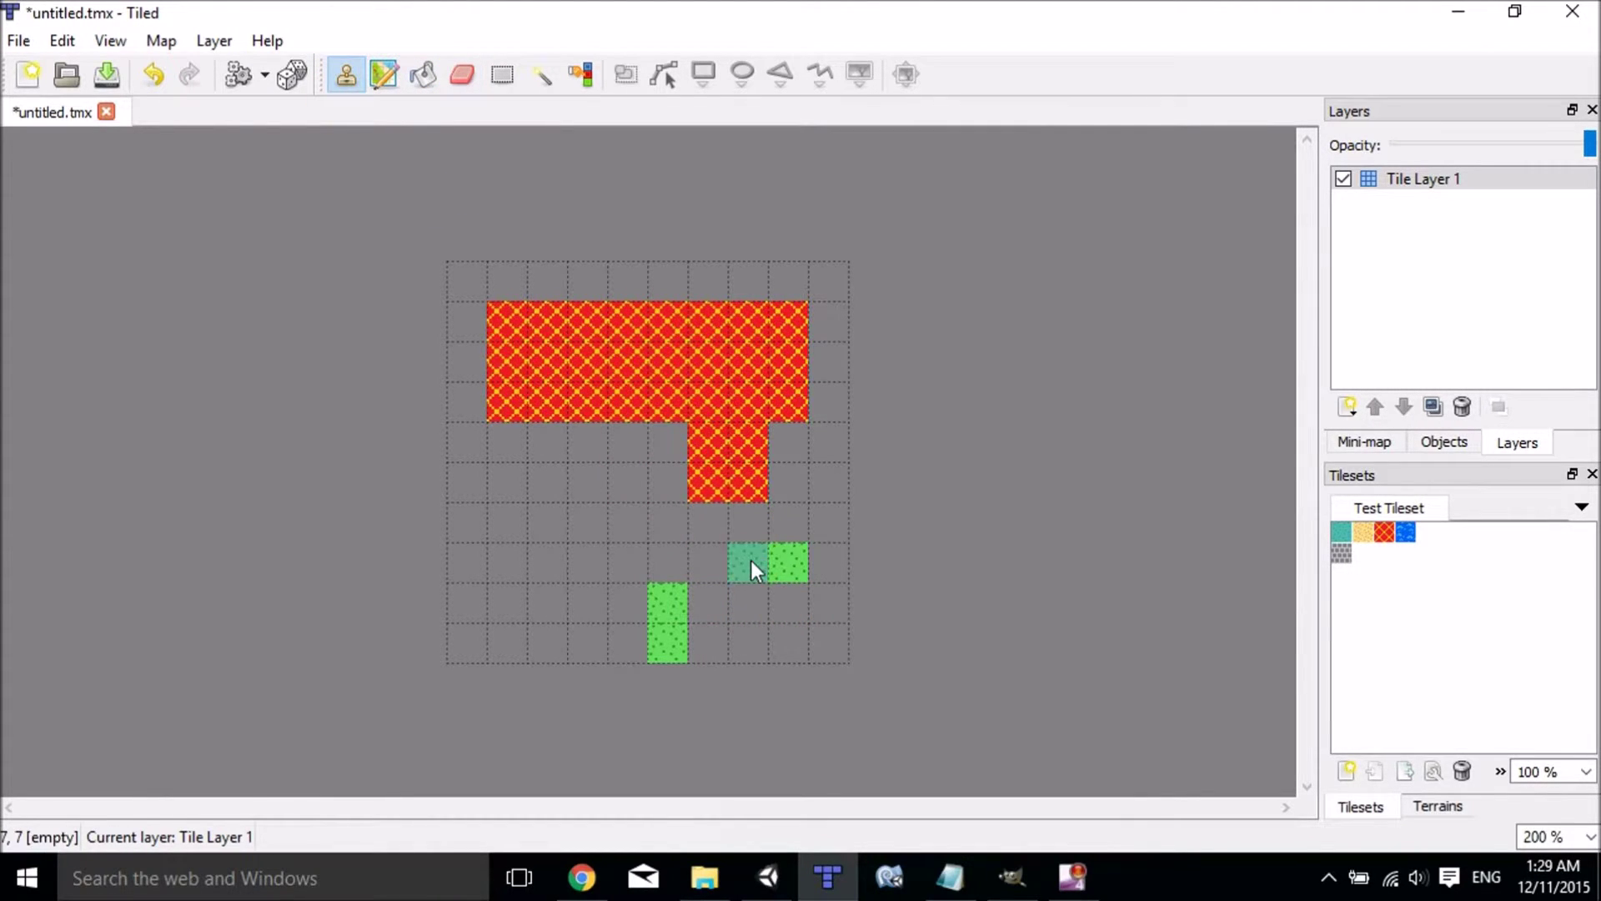
pyautogui.moveTo(751, 562)
pyautogui.mouseDown()
pyautogui.moveTo(701, 559)
pyautogui.moveTo(643, 593)
pyautogui.moveTo(633, 631)
pyautogui.mouseUp()
pyautogui.moveTo(623, 567)
pyautogui.mouseDown()
pyautogui.moveTo(557, 569)
pyautogui.moveTo(553, 530)
pyautogui.mouseUp()
pyautogui.moveTo(679, 527); pyautogui.dragTo(769, 519)
pyautogui.click(1342, 555)
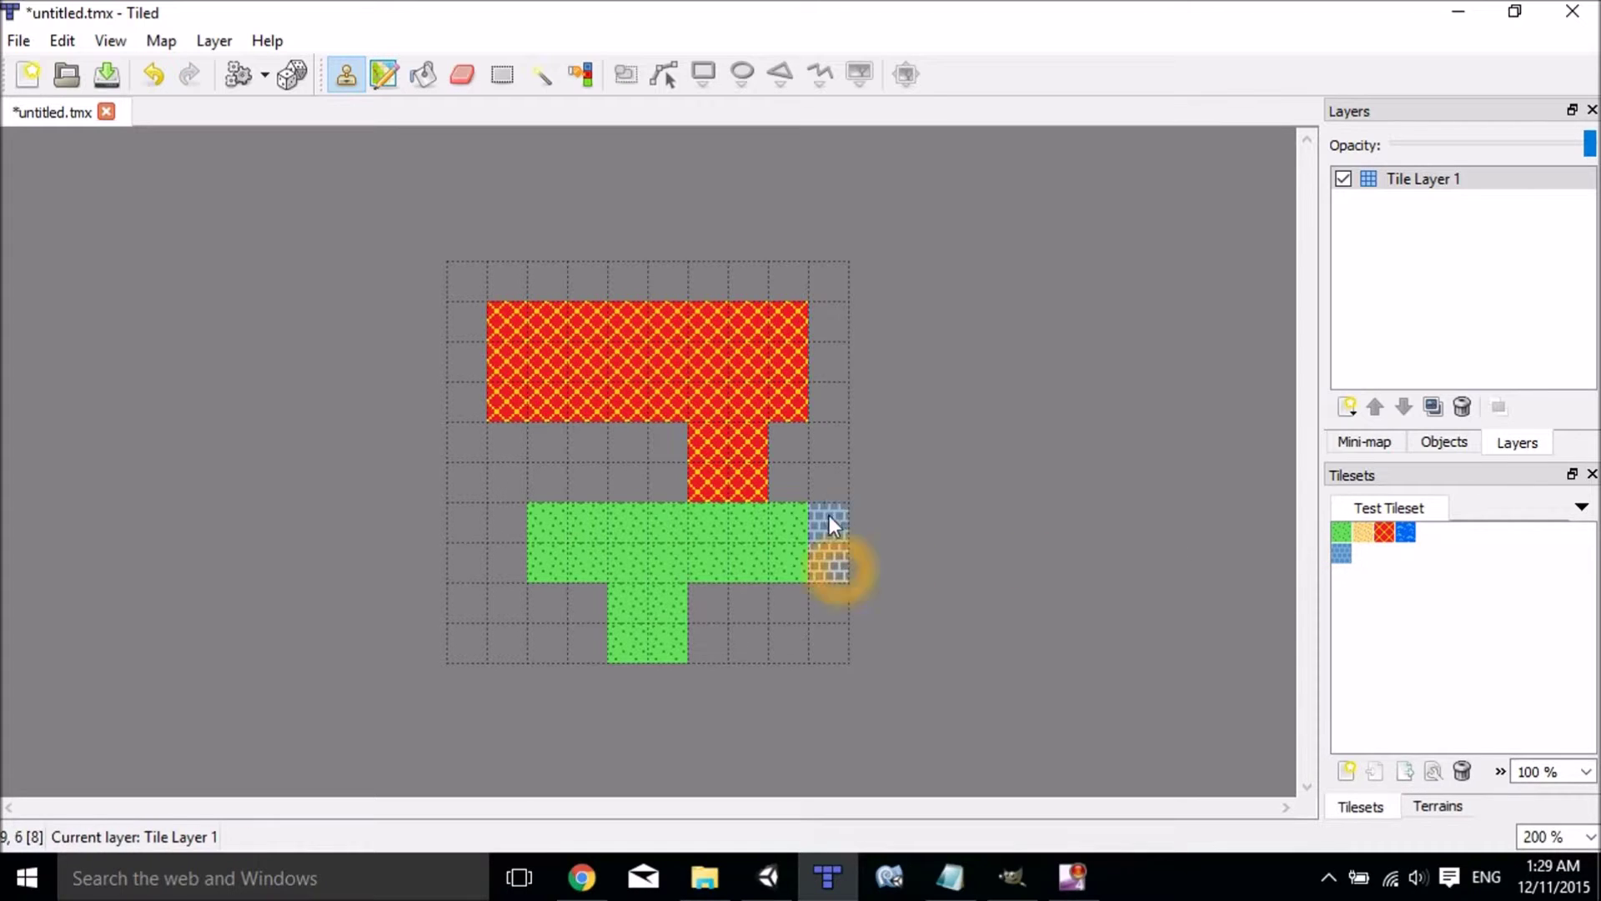
# - Stamp grey brick wall tiles up the right edge and along the bottom row
pyautogui.moveTo(829, 519)
pyautogui.mouseDown()
pyautogui.moveTo(793, 472)
pyautogui.moveTo(832, 410)
pyautogui.moveTo(822, 280)
pyautogui.moveTo(476, 291)
pyautogui.moveTo(475, 430)
pyautogui.moveTo(660, 440)
pyautogui.moveTo(667, 472)
pyautogui.moveTo(516, 494)
pyautogui.moveTo(521, 589)
pyautogui.moveTo(597, 604)
pyautogui.moveTo(587, 641)
pyautogui.mouseUp()
pyautogui.moveTo(709, 640)
pyautogui.mouseDown()
pyautogui.moveTo(725, 597)
pyautogui.moveTo(863, 588)
pyautogui.mouseUp()
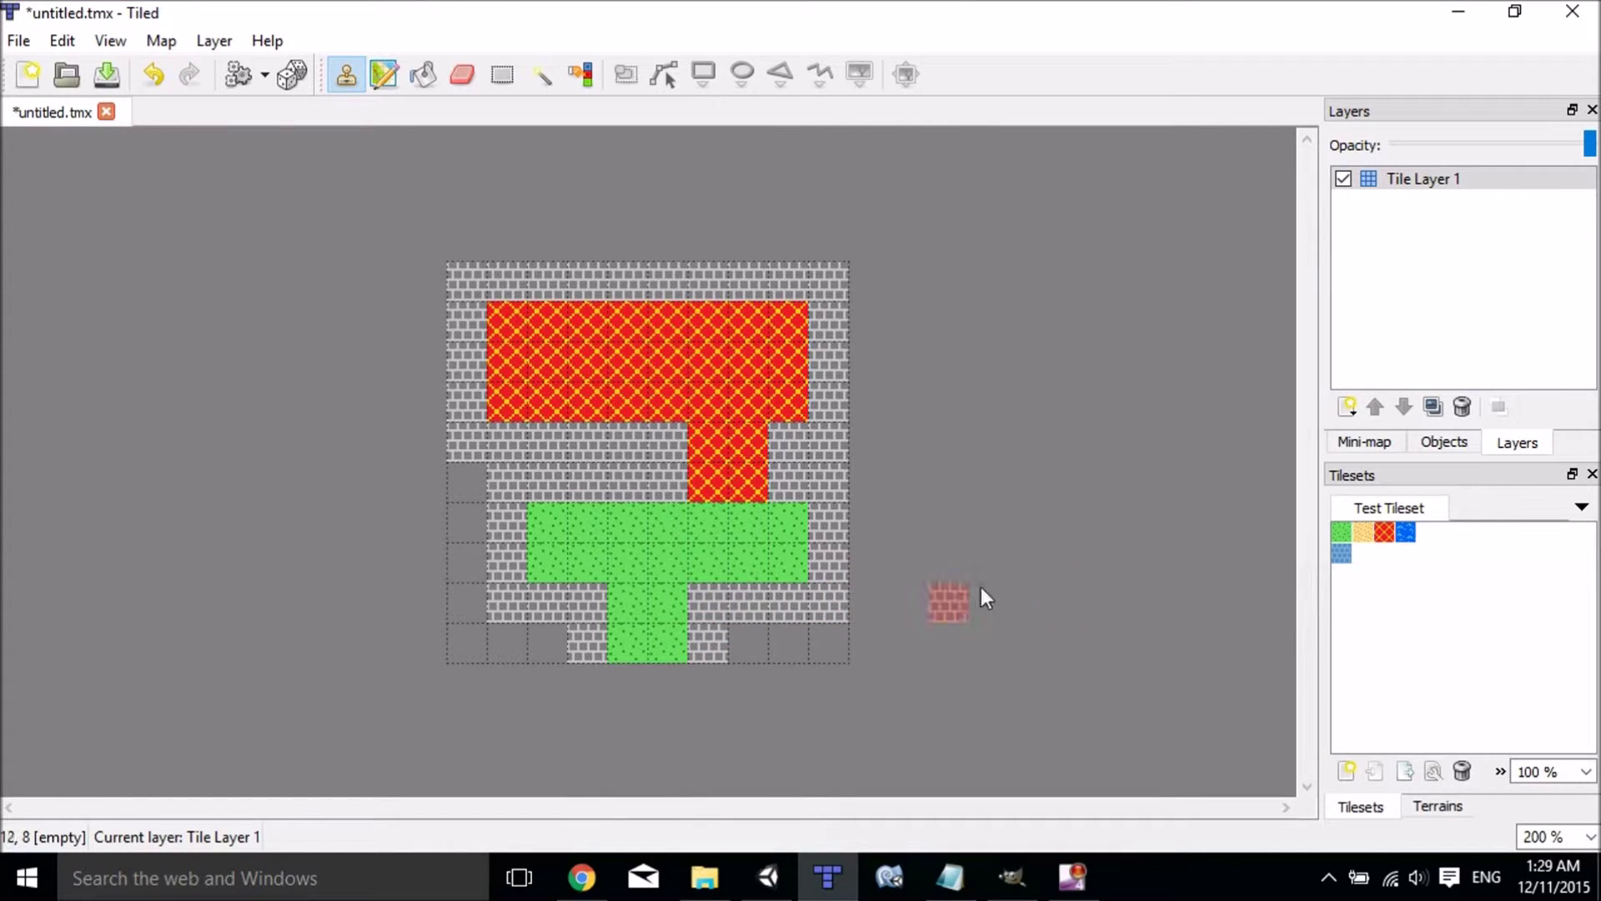
pyautogui.click(1351, 557)
pyautogui.click(1341, 553)
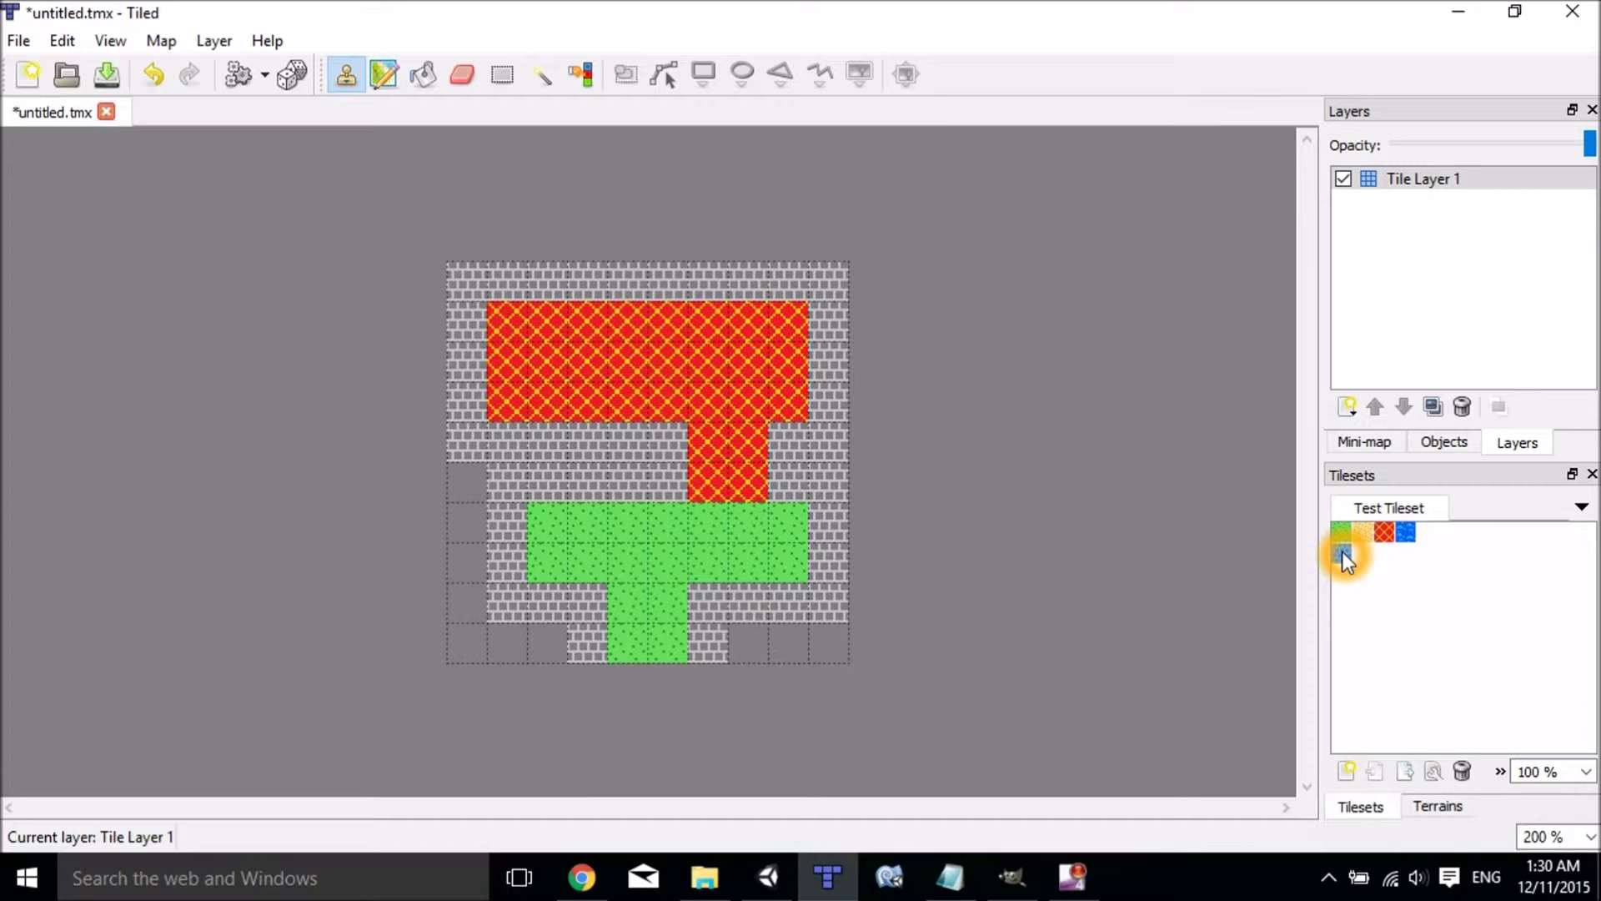
# - Add a custom property named 'wall' to the grey brick tile (ID 8)
pyautogui.rightClick(1343, 557)
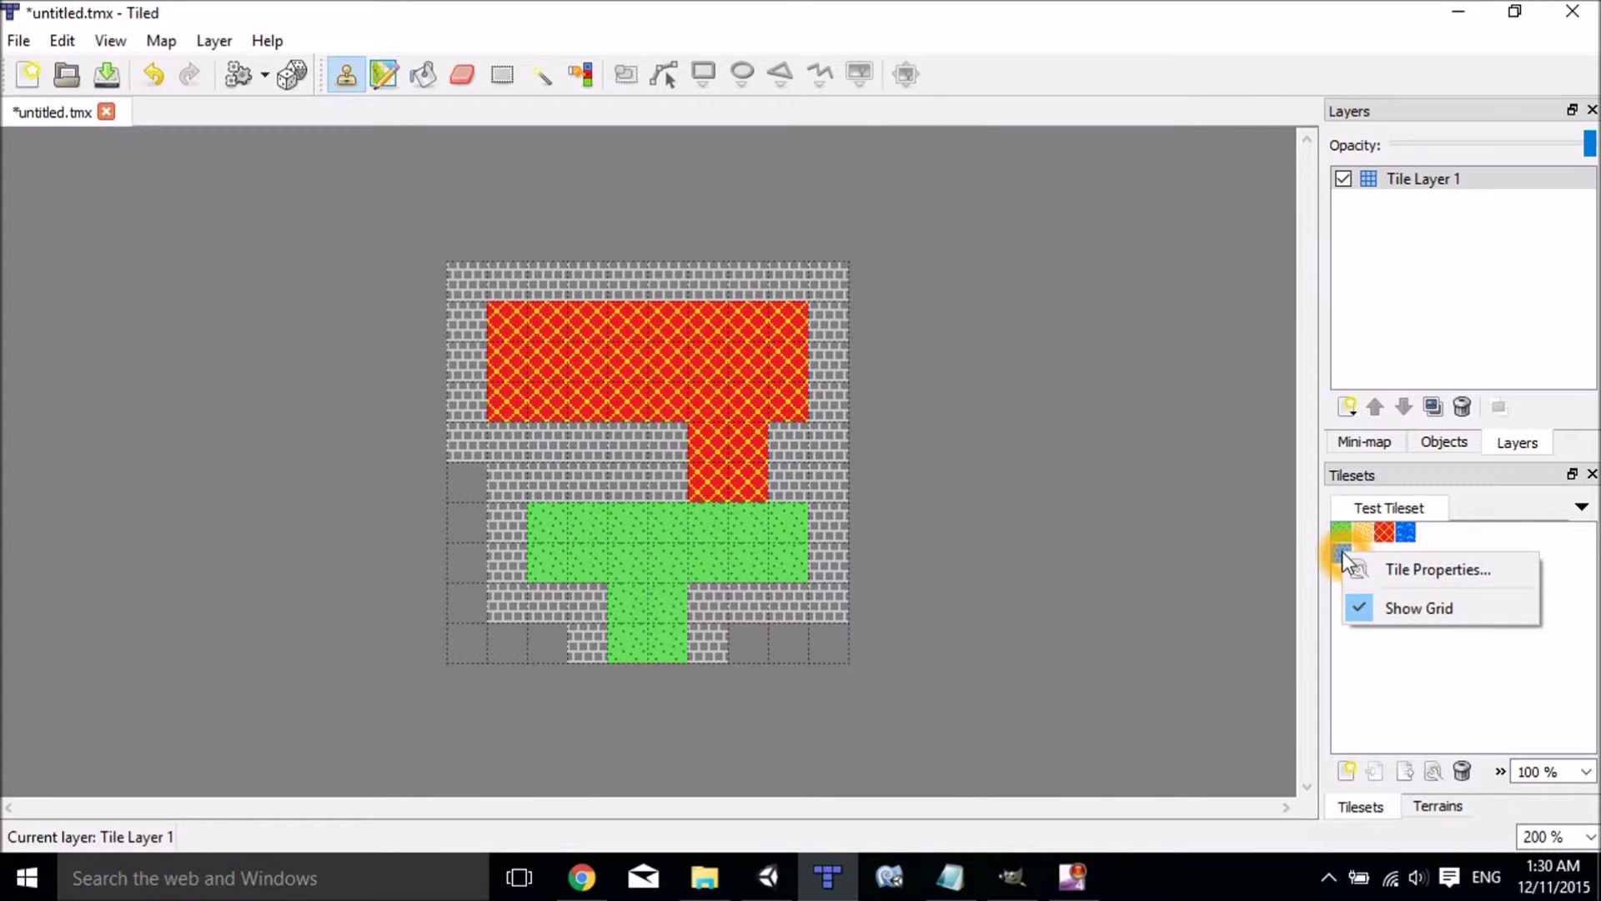
pyautogui.click(1385, 569)
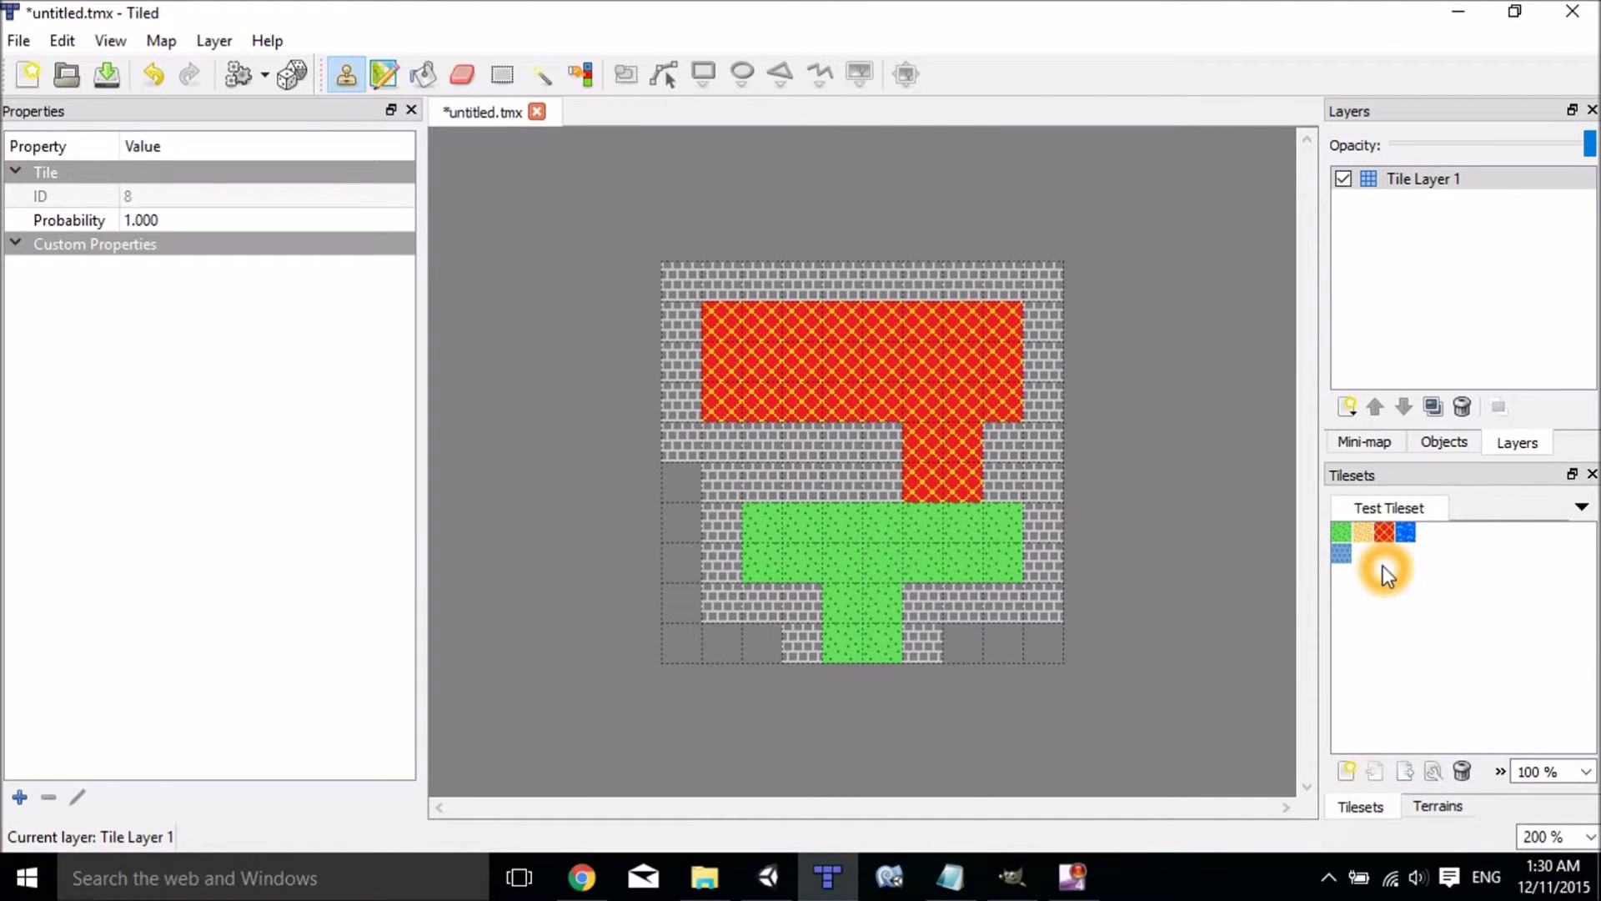
pyautogui.click(21, 798)
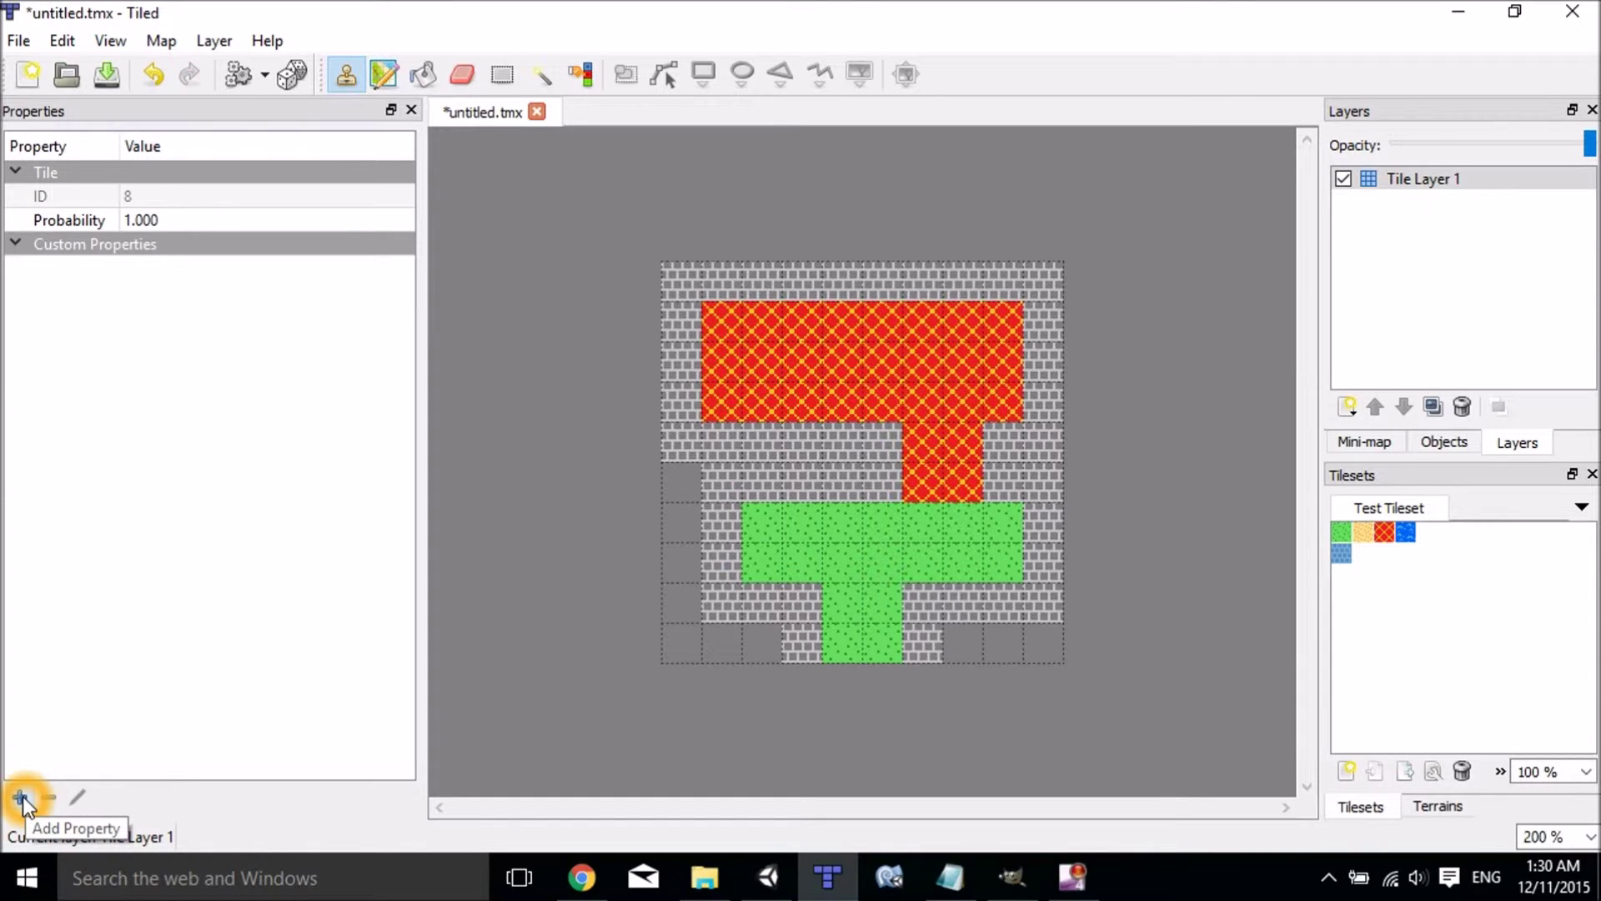
pyautogui.click(20, 799)
pyautogui.write('wall')
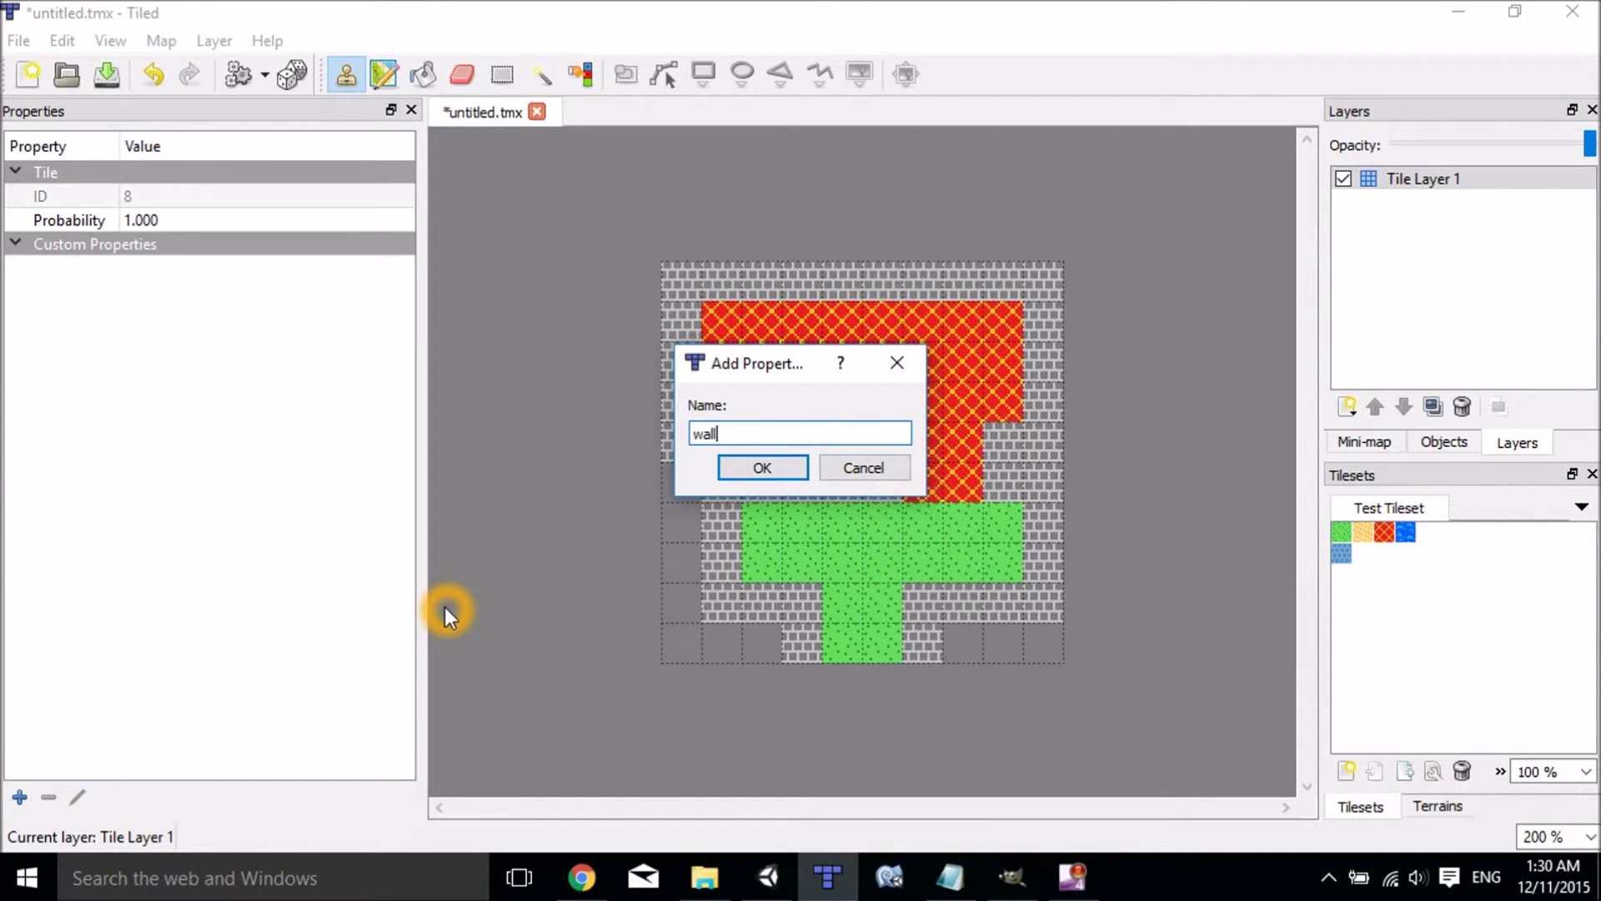
pyautogui.click(764, 464)
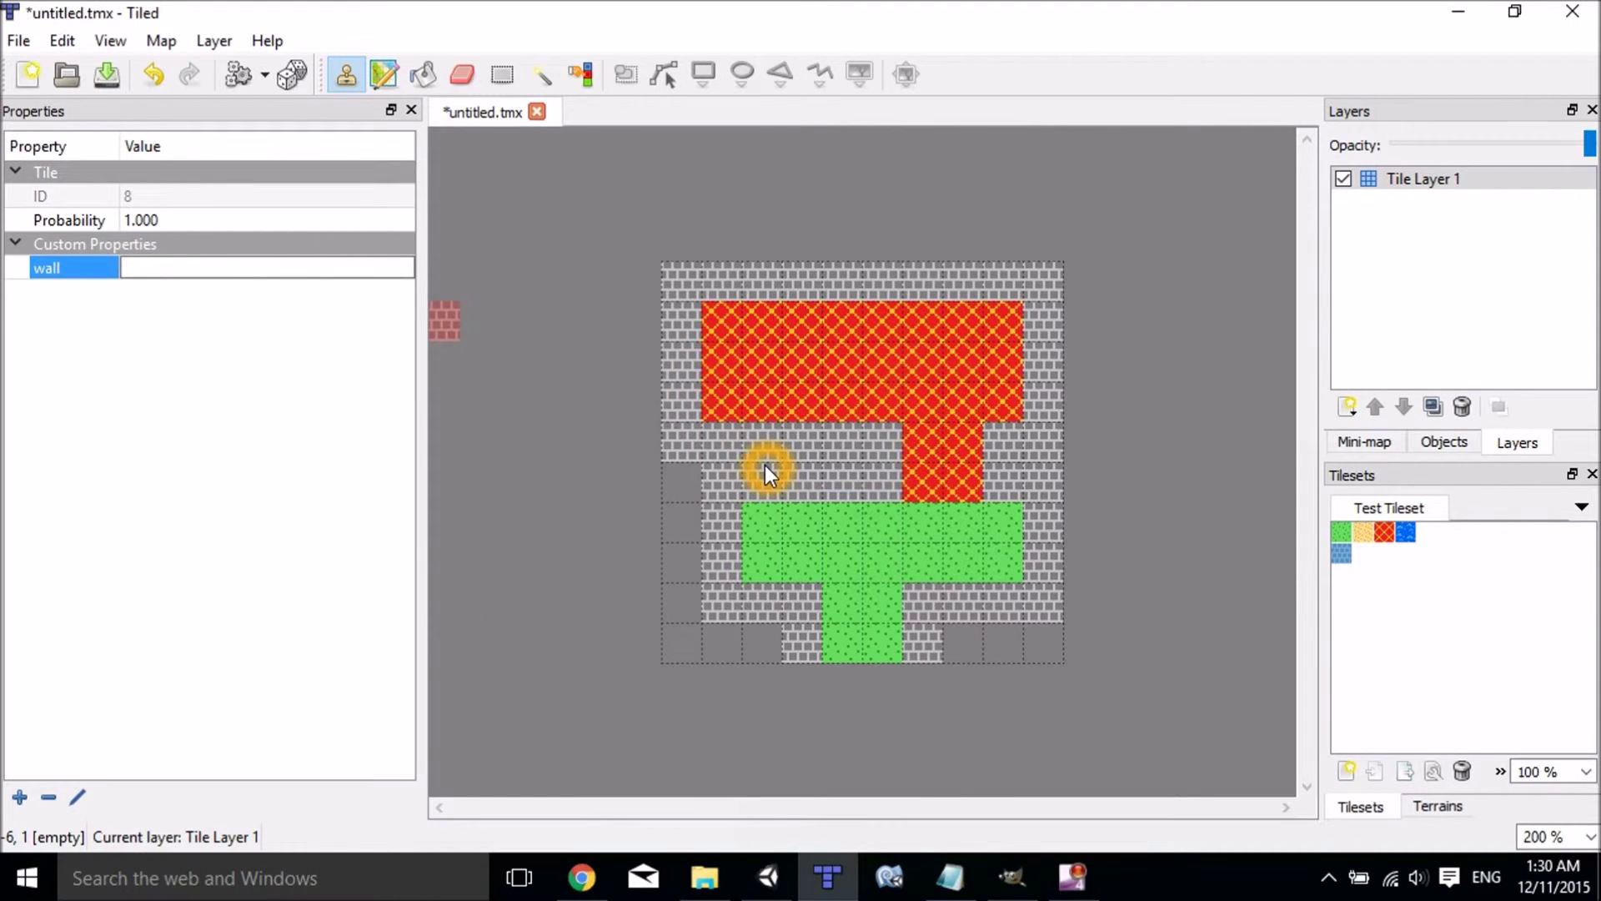
pyautogui.click(712, 372)
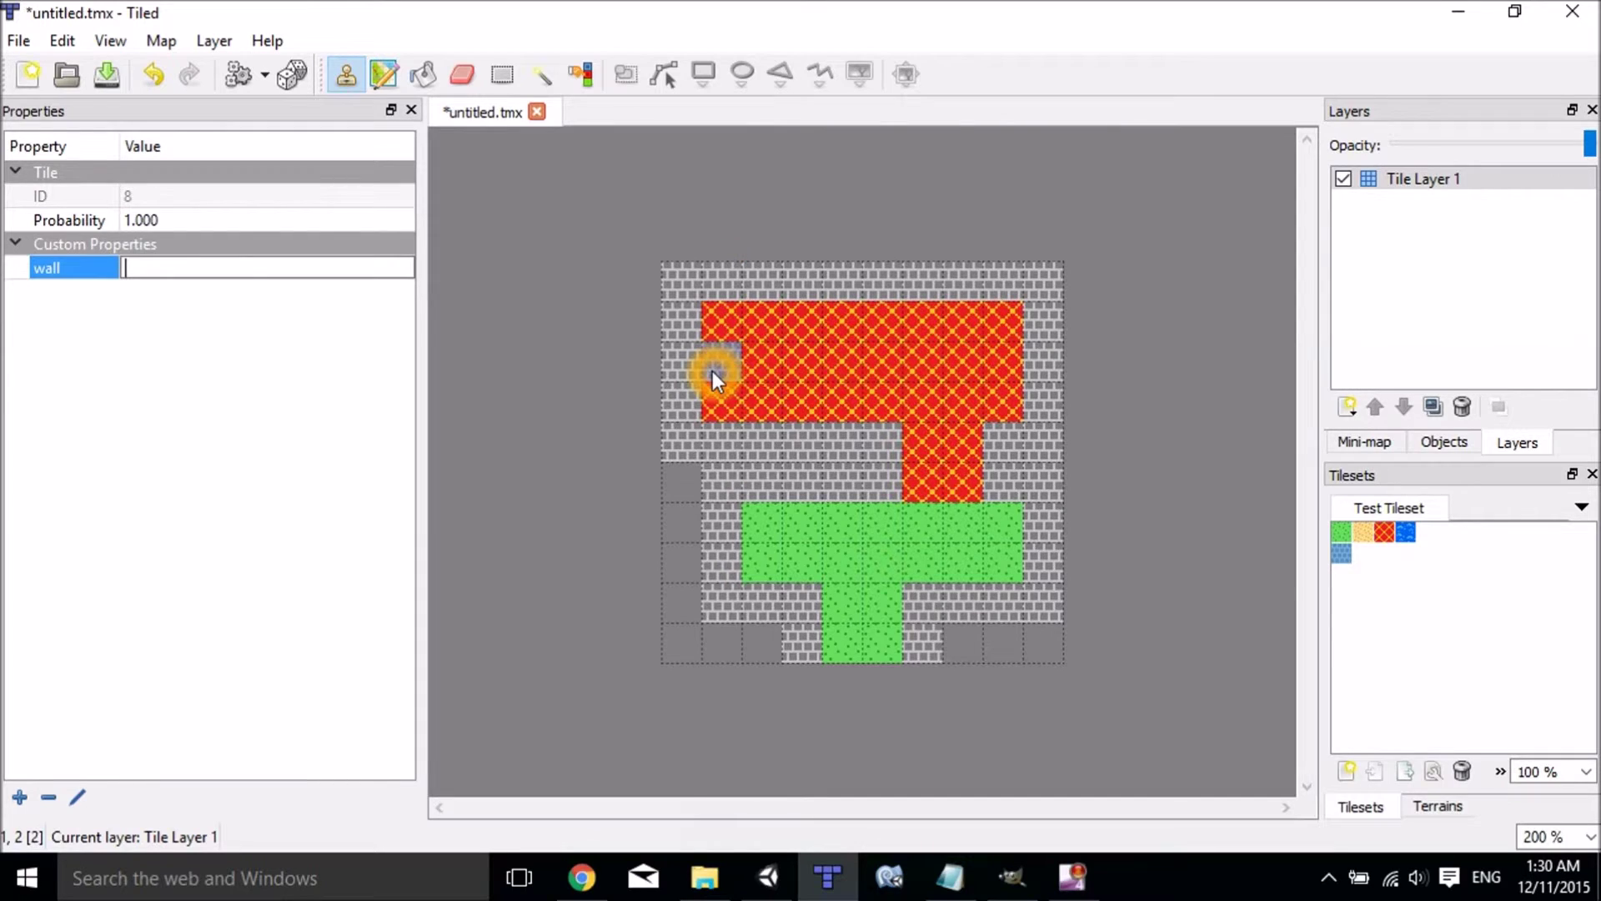
pyautogui.click(779, 398)
pyautogui.click(230, 188)
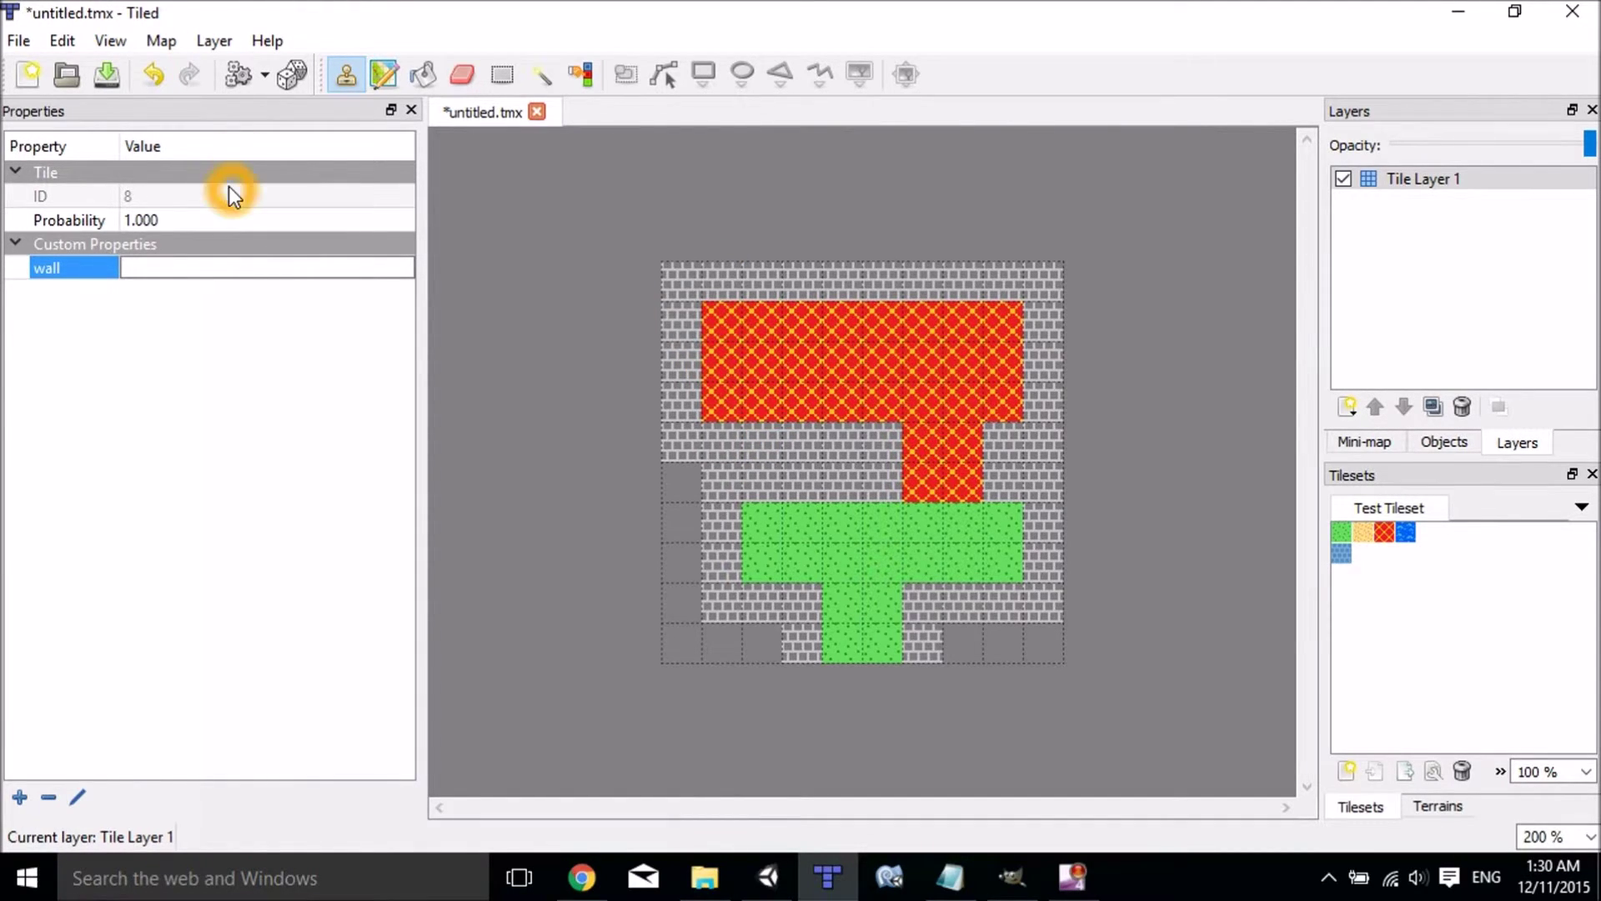
# - Check the map properties, including the XML tile layer format, and open Export As
pyautogui.click(162, 41)
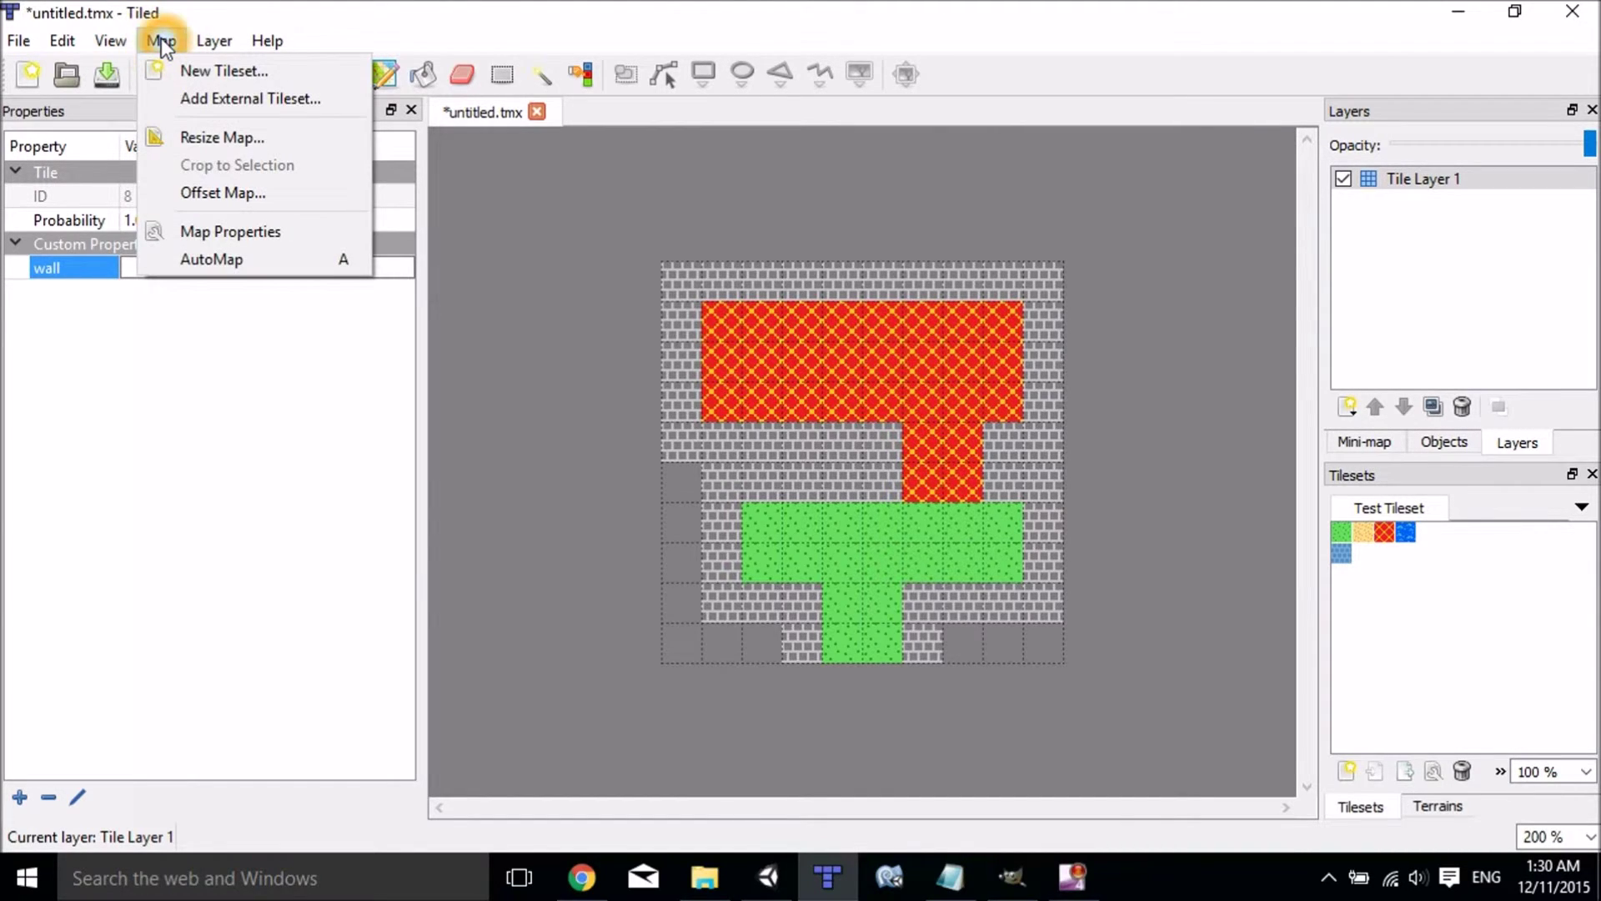
pyautogui.click(242, 231)
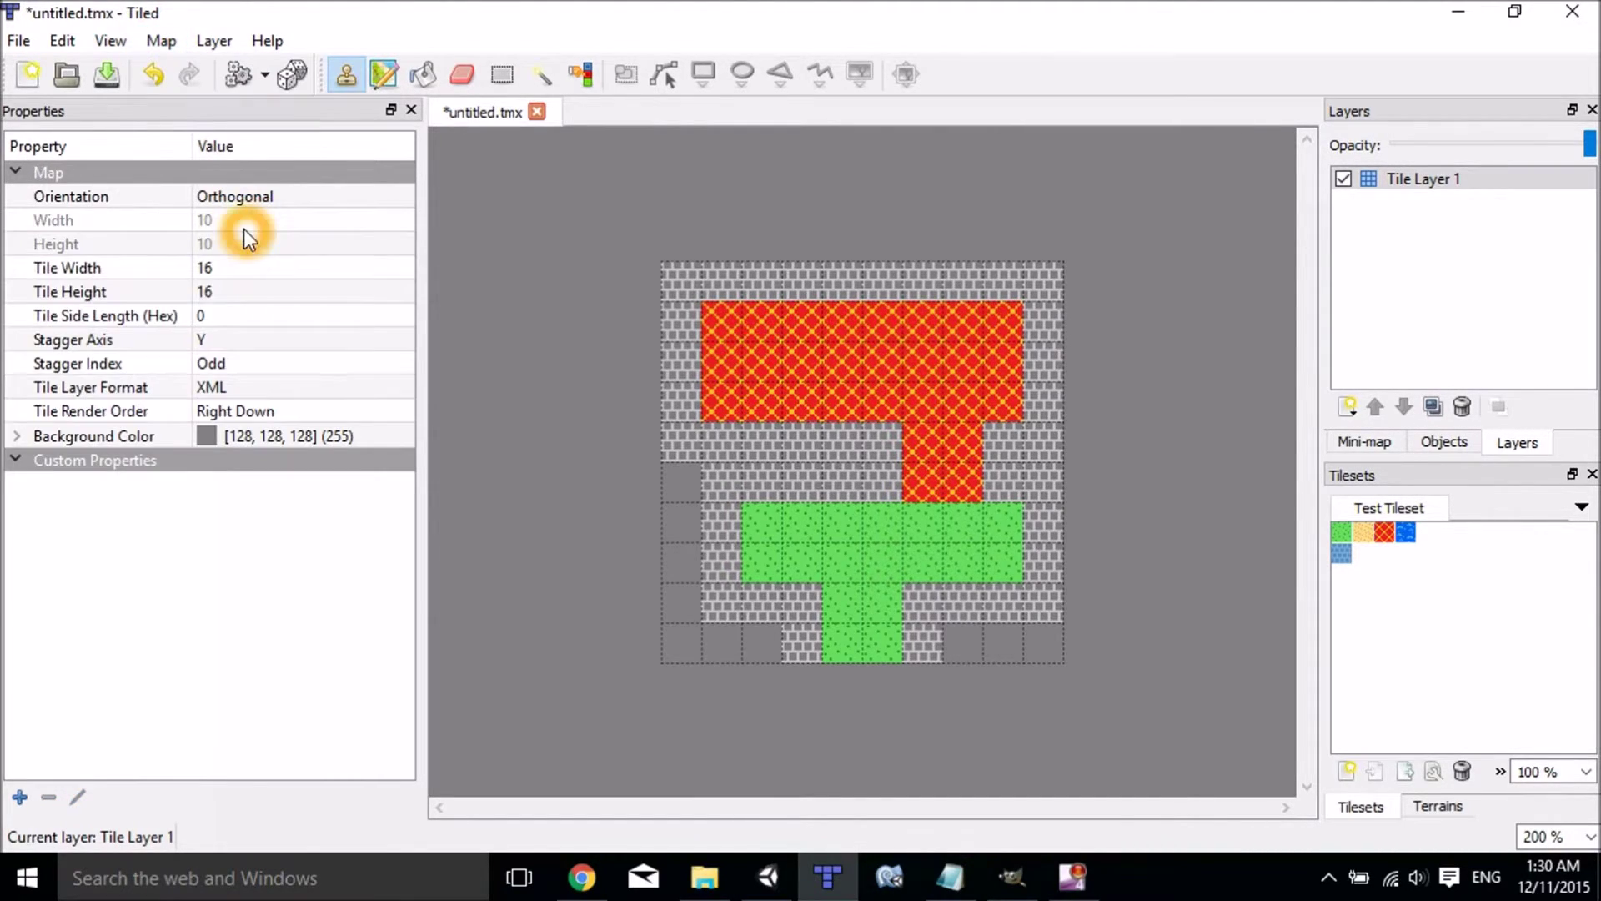
pyautogui.click(221, 389)
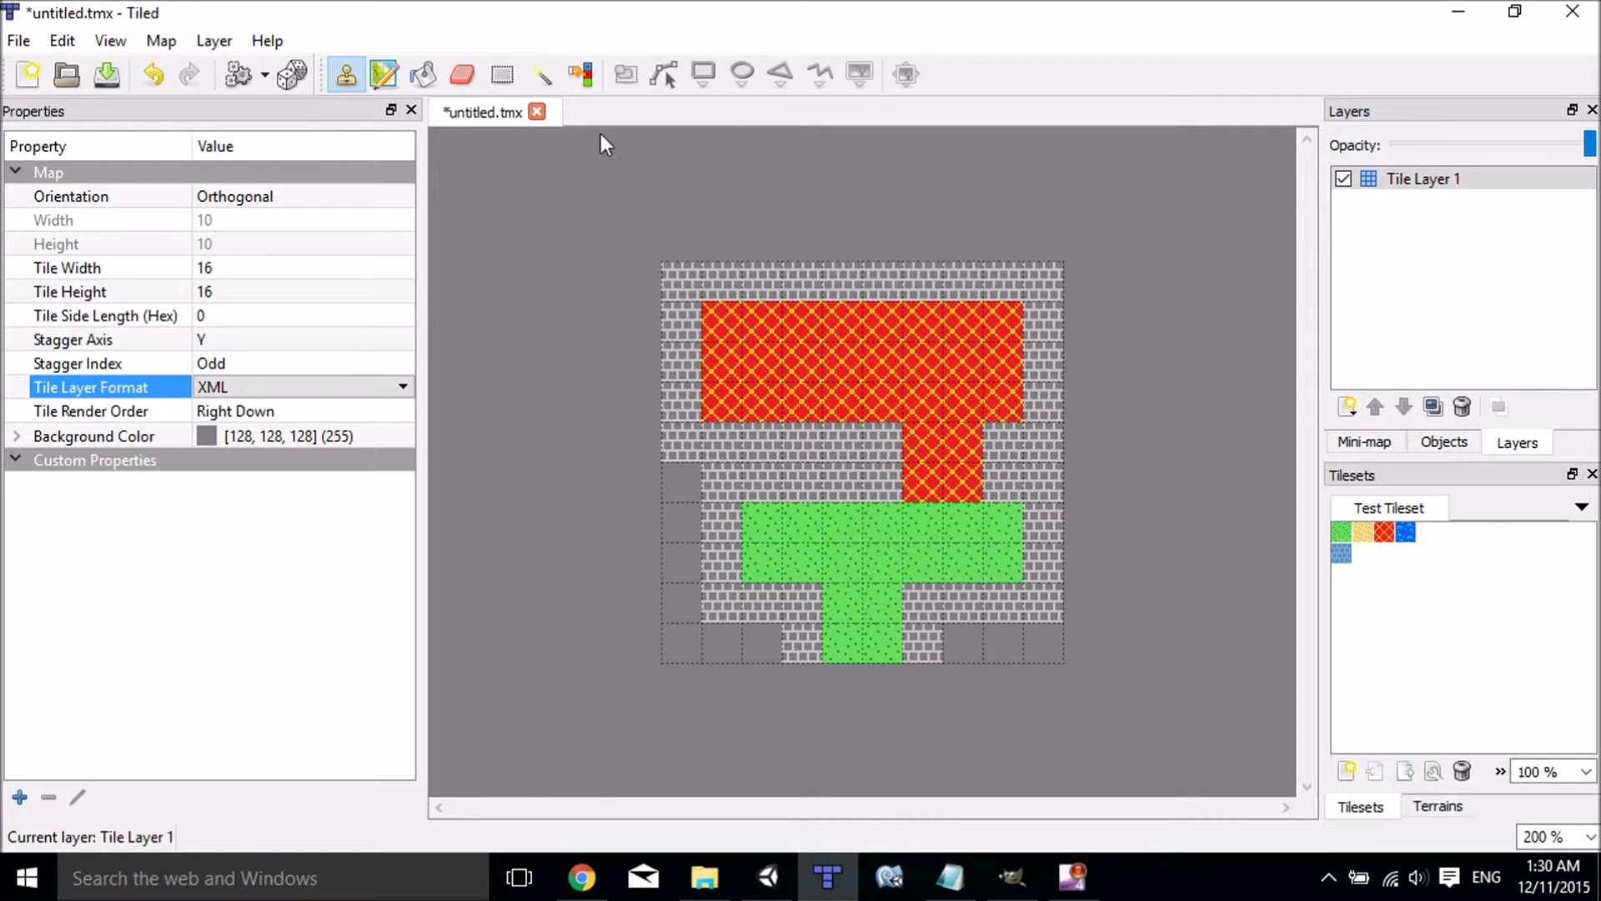
pyautogui.click(17, 40)
pyautogui.click(87, 276)
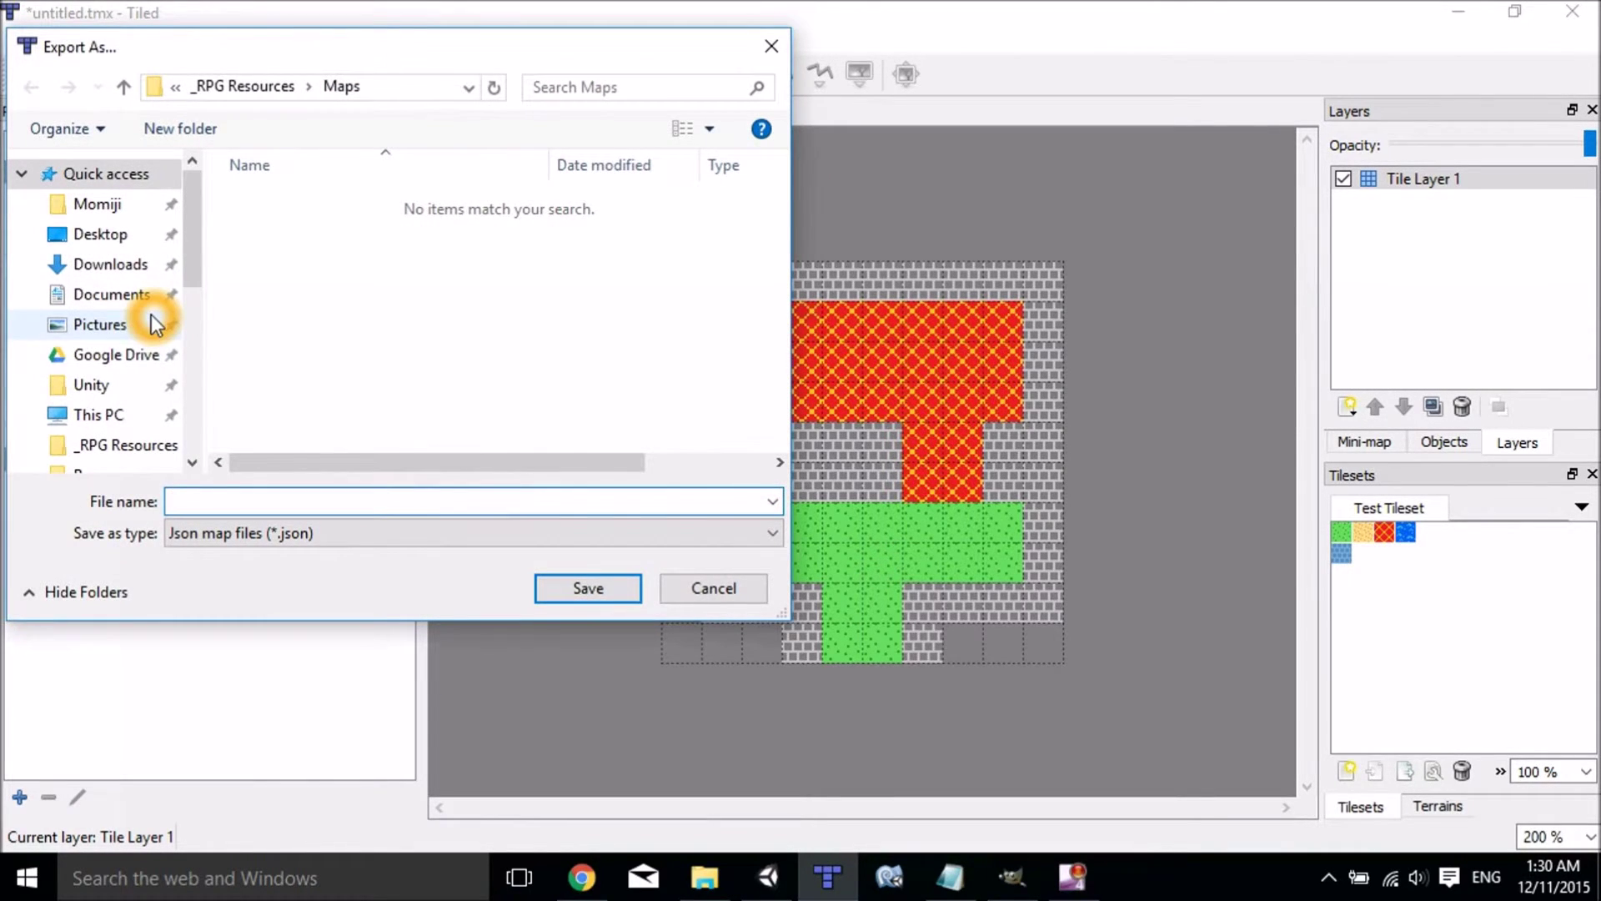
# - Save the export as Json map files named 'Test Map', then minimize Tiled
pyautogui.click(250, 536)
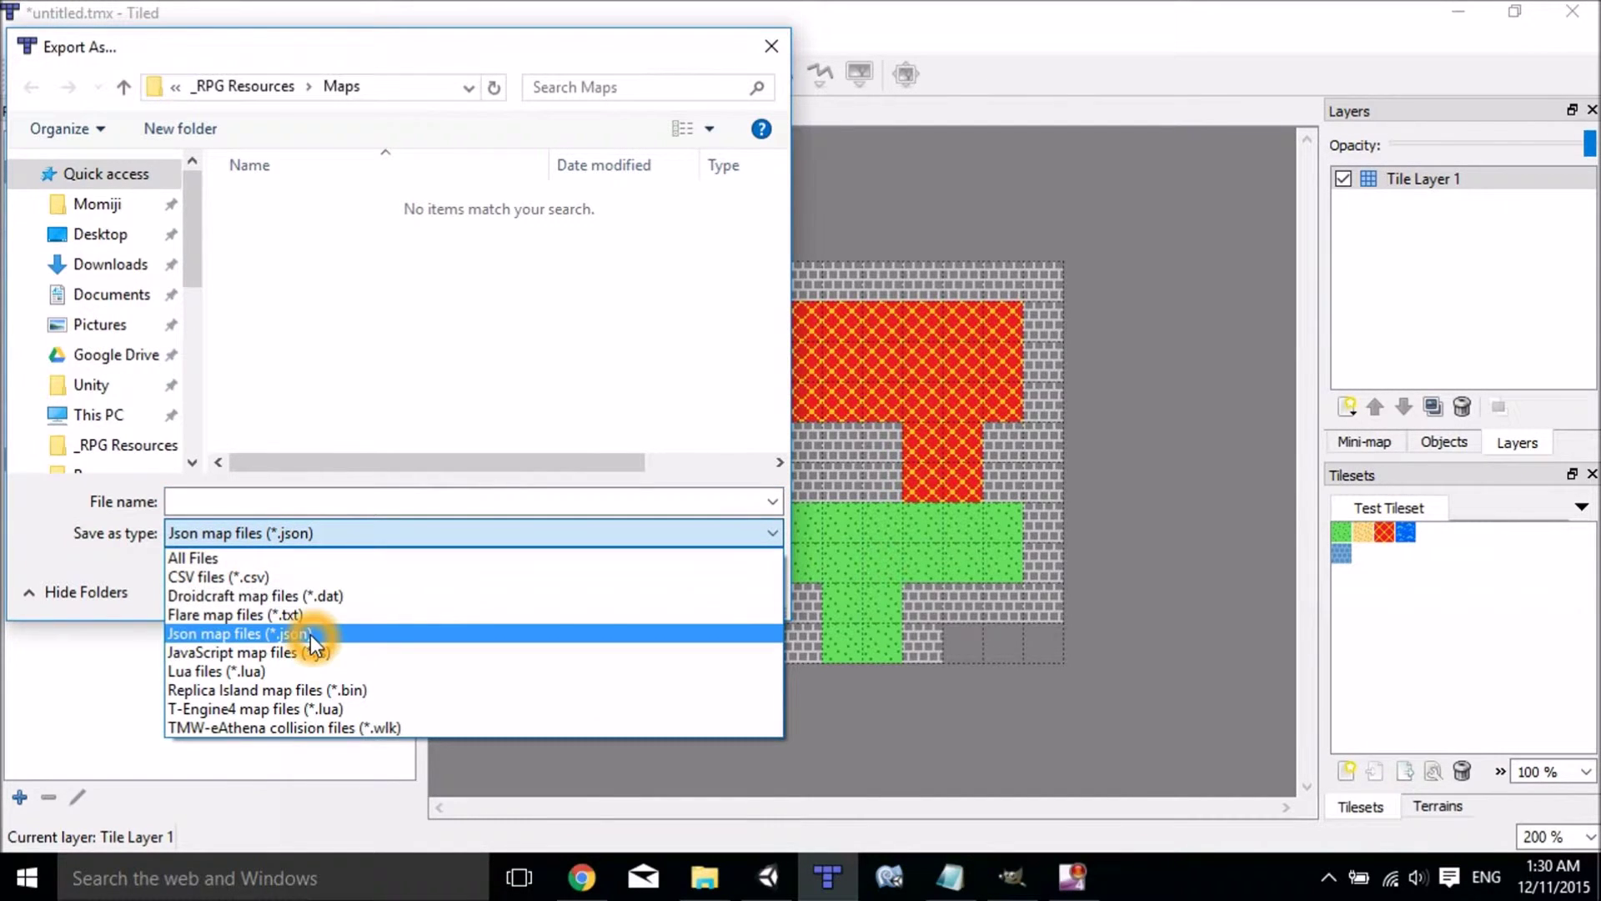
pyautogui.click(311, 642)
pyautogui.click(268, 501)
pyautogui.write('T')
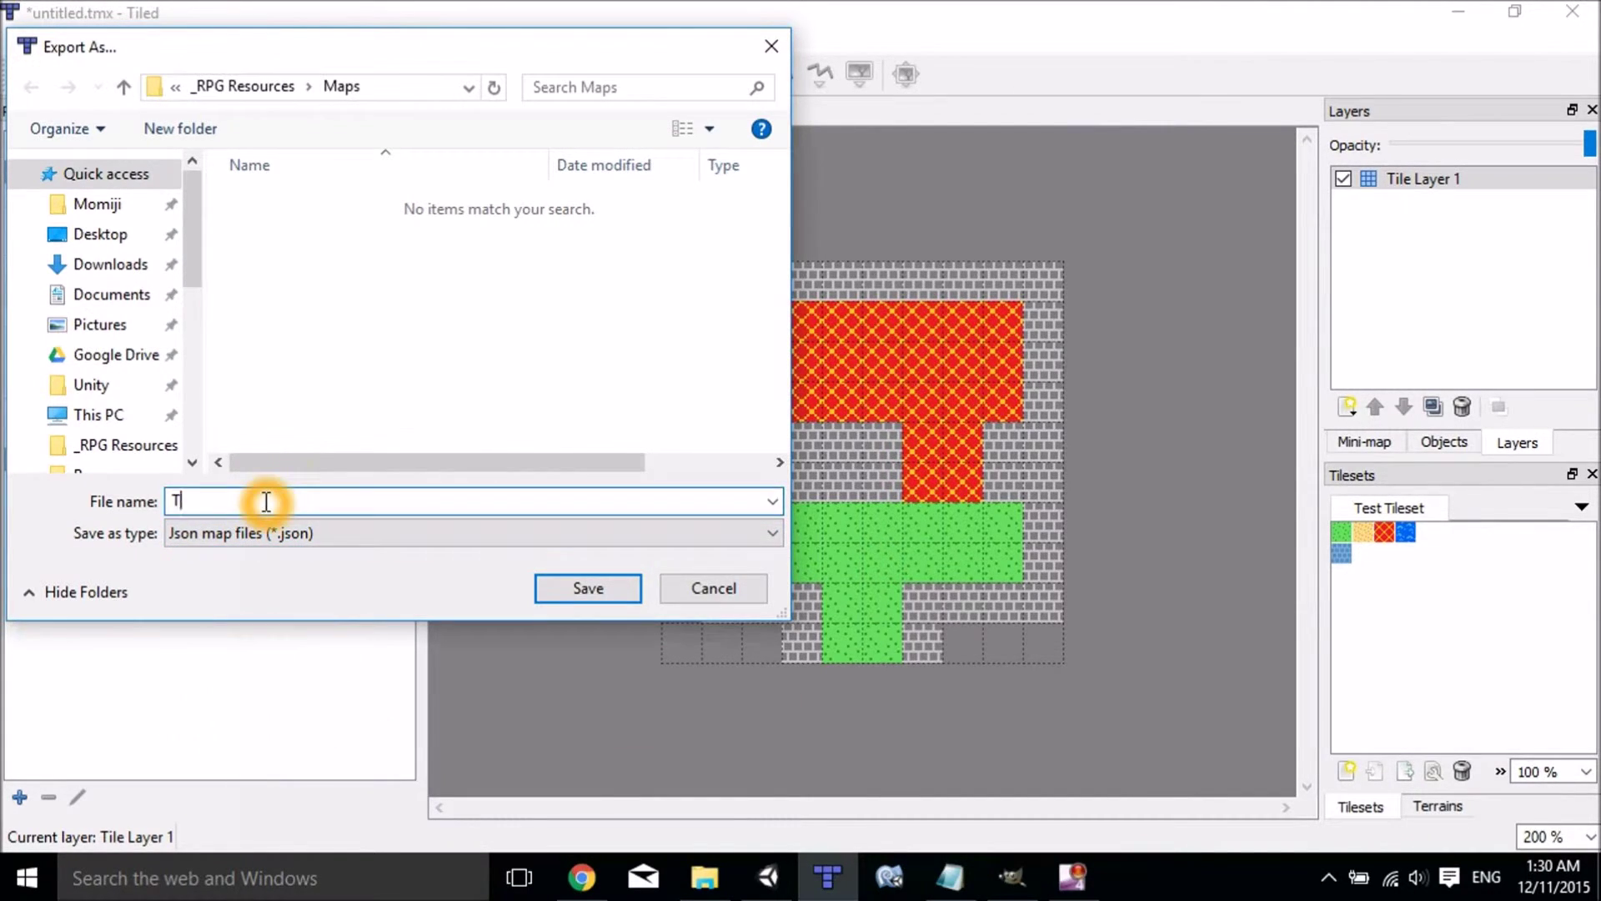
pyautogui.write('est Map')
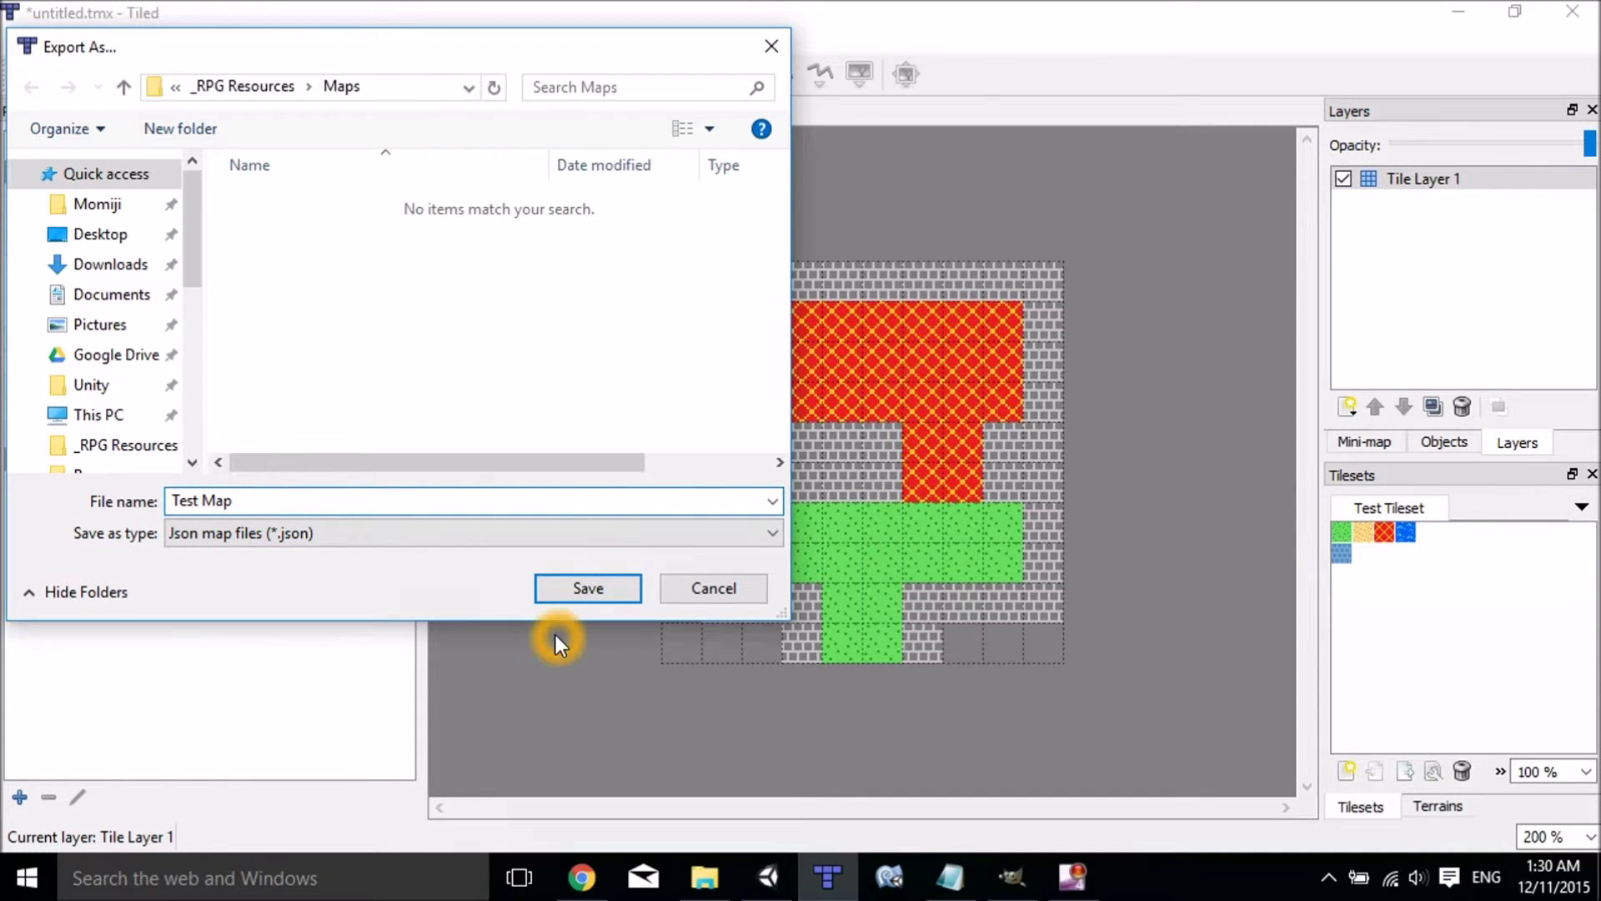
pyautogui.click(578, 590)
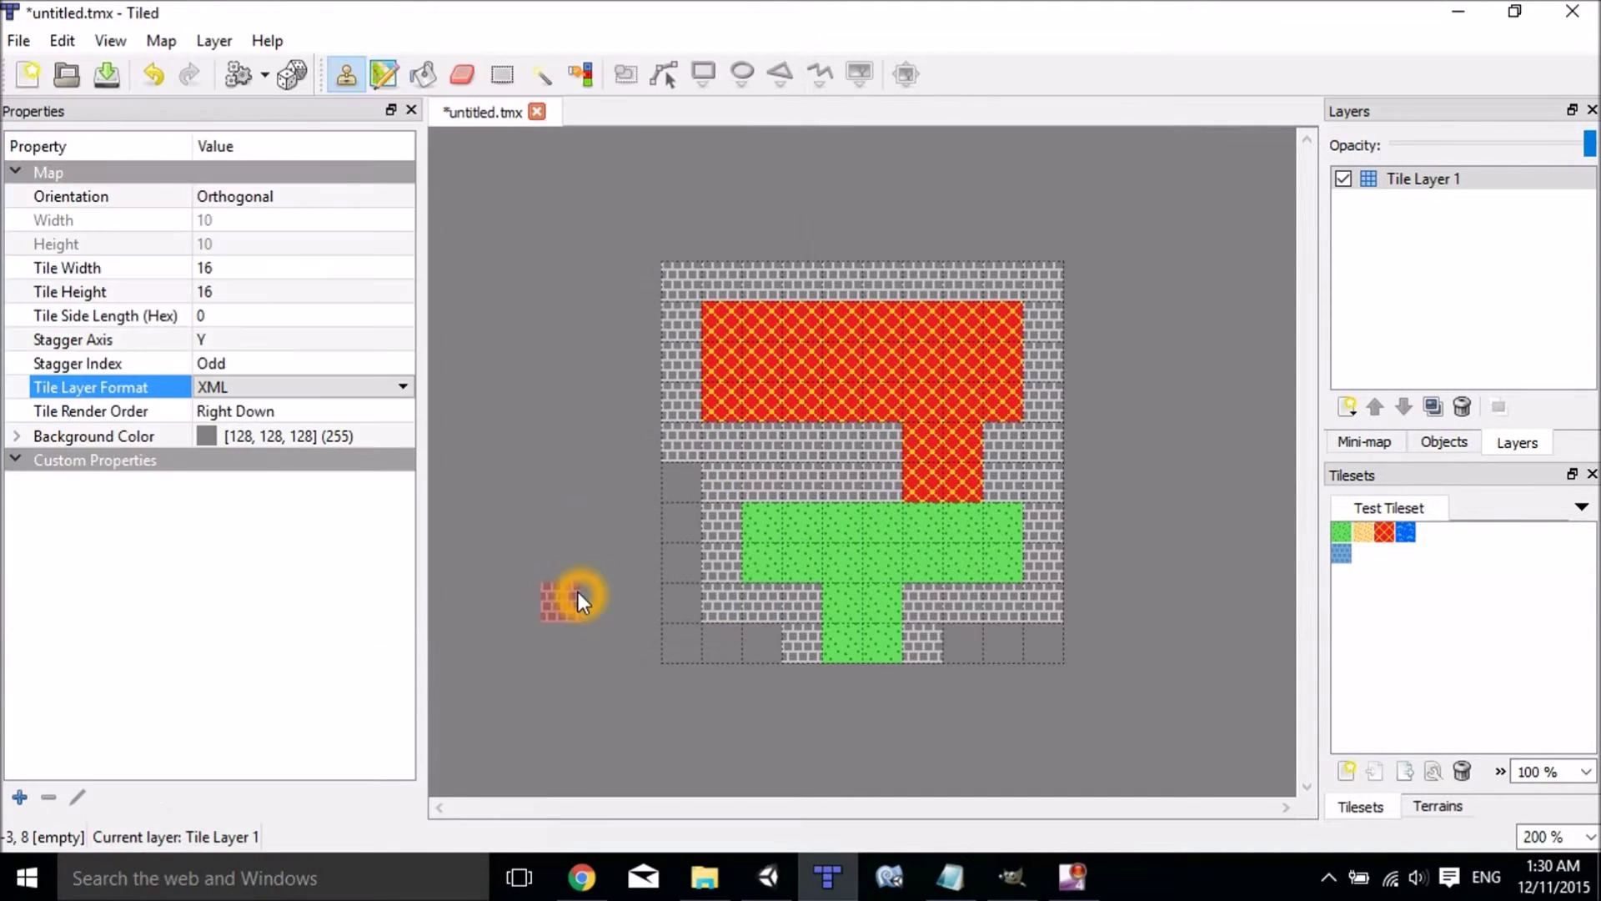
pyautogui.click(792, 784)
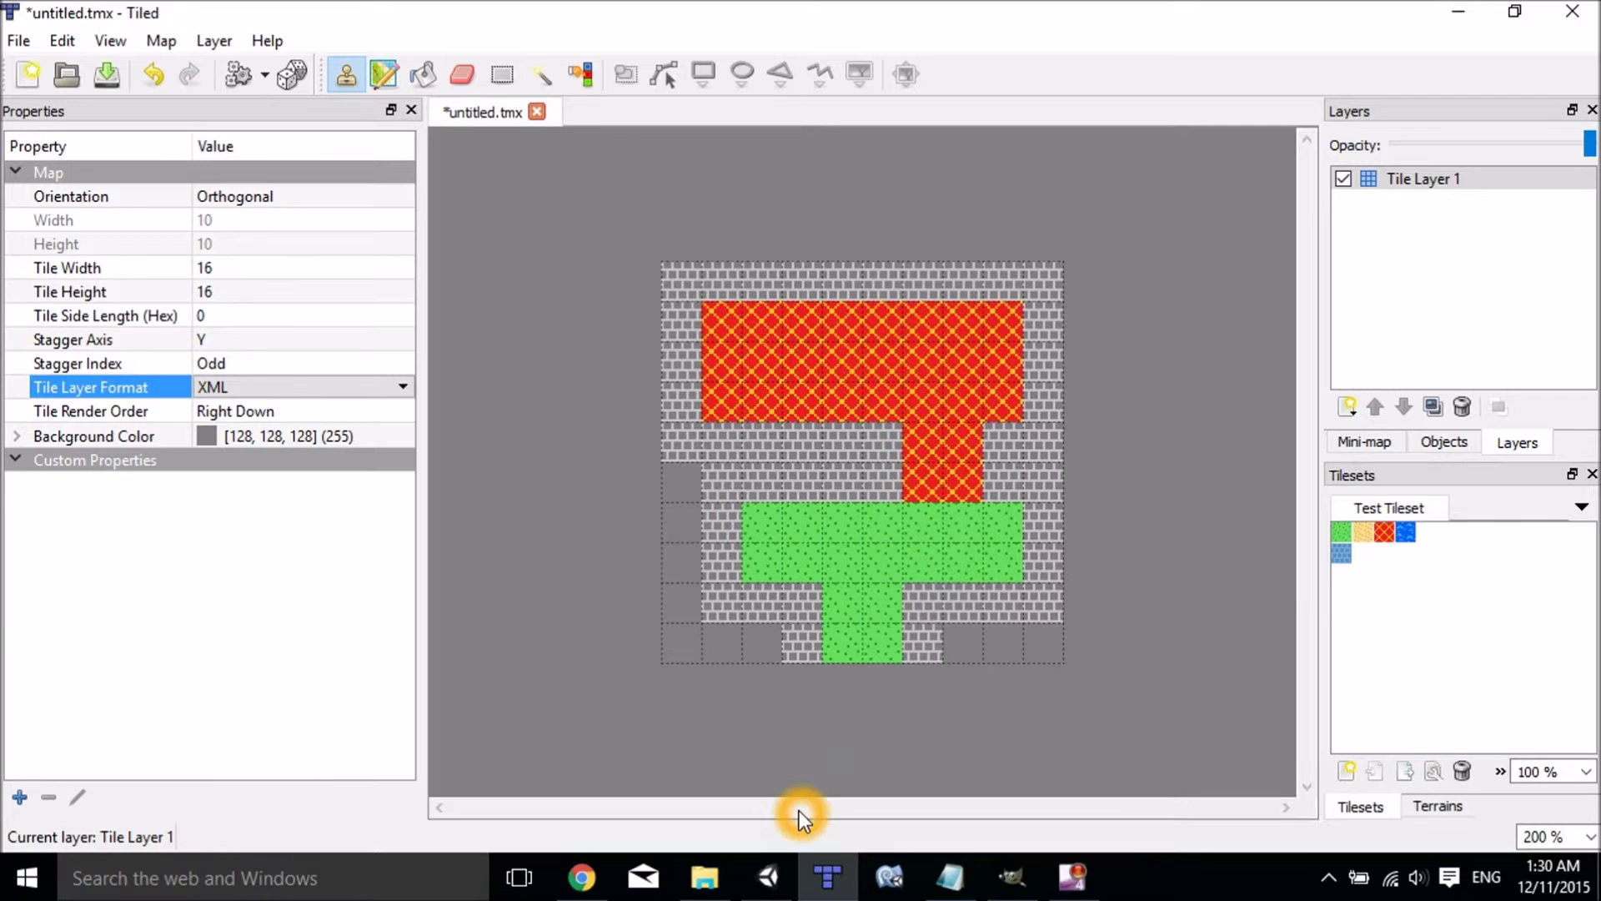
pyautogui.click(1465, 12)
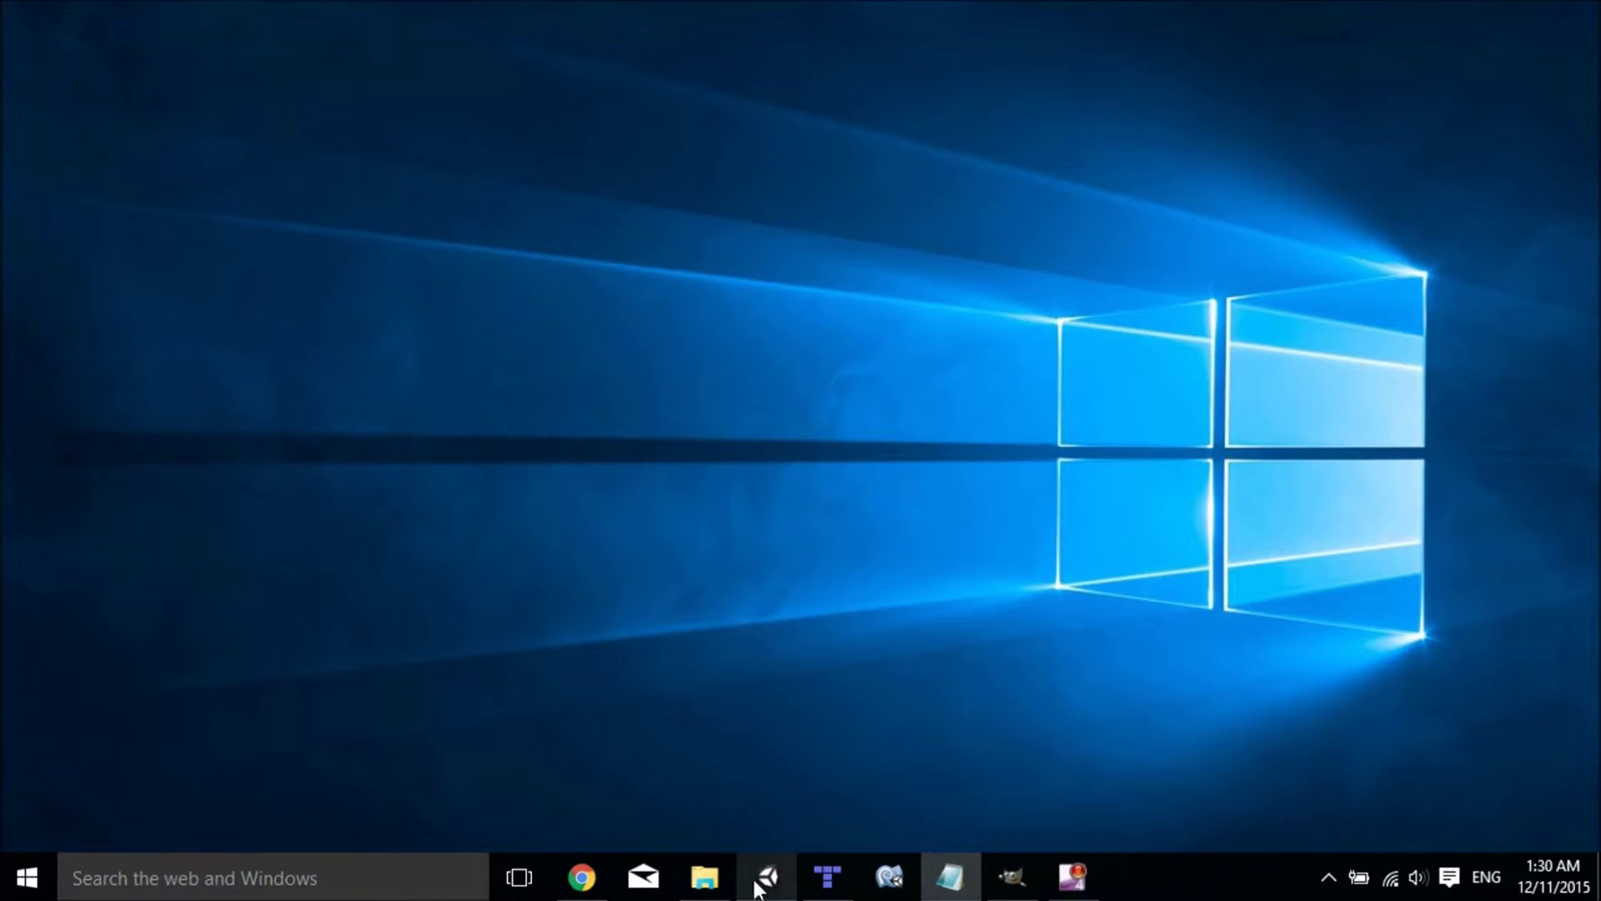
# - Copy Test Map.json from the Maps folder into Unity's Project assets
pyautogui.click(764, 877)
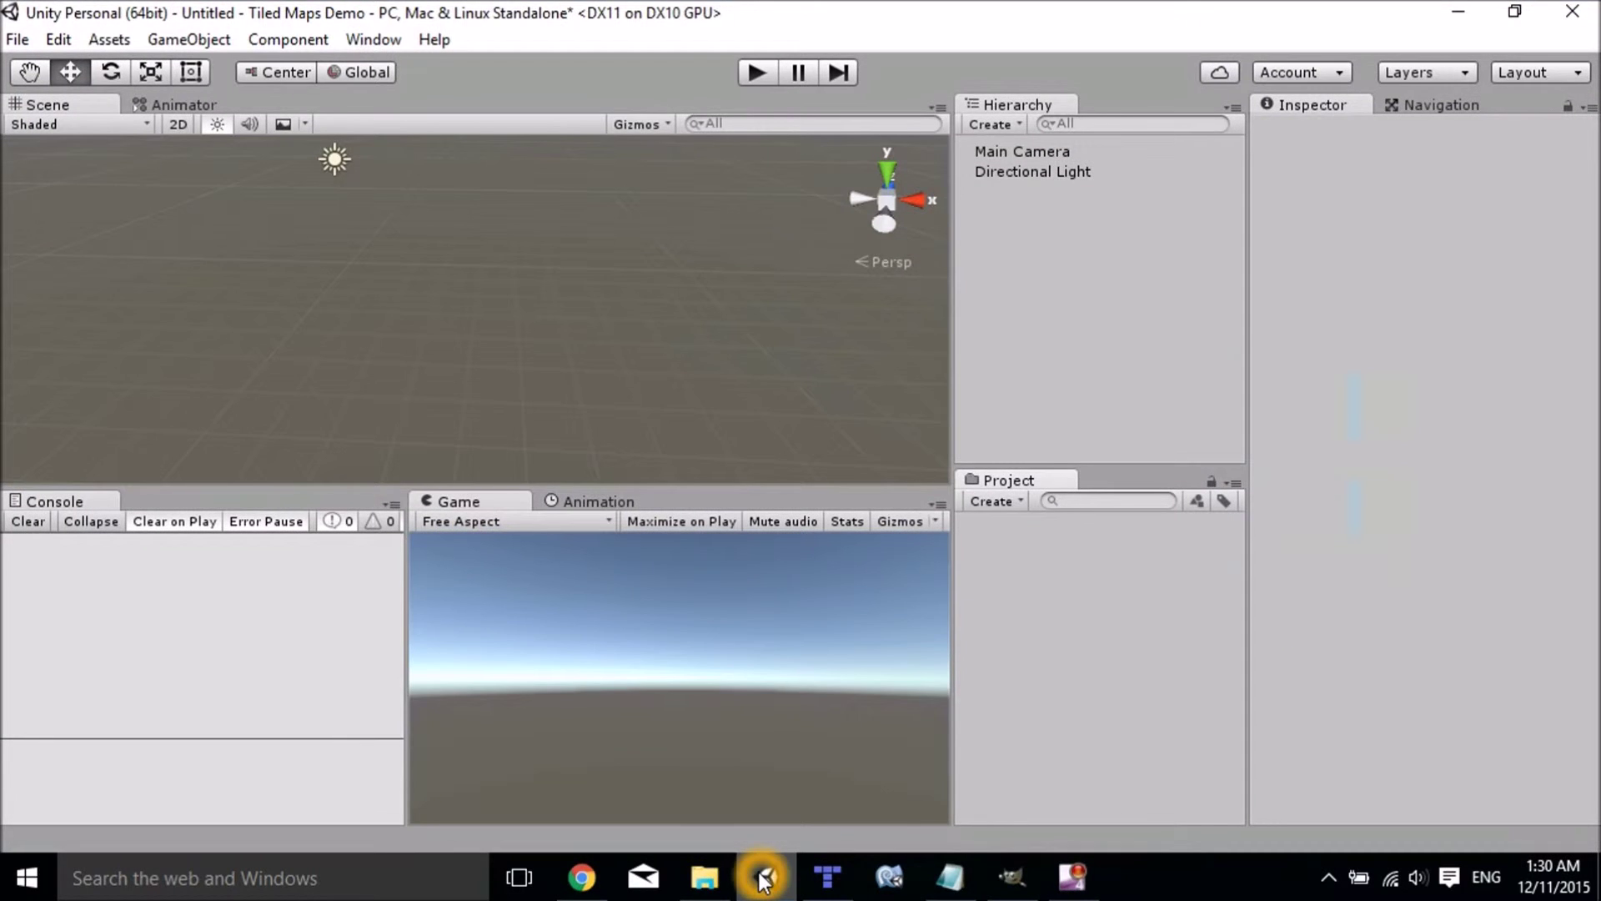
pyautogui.click(736, 707)
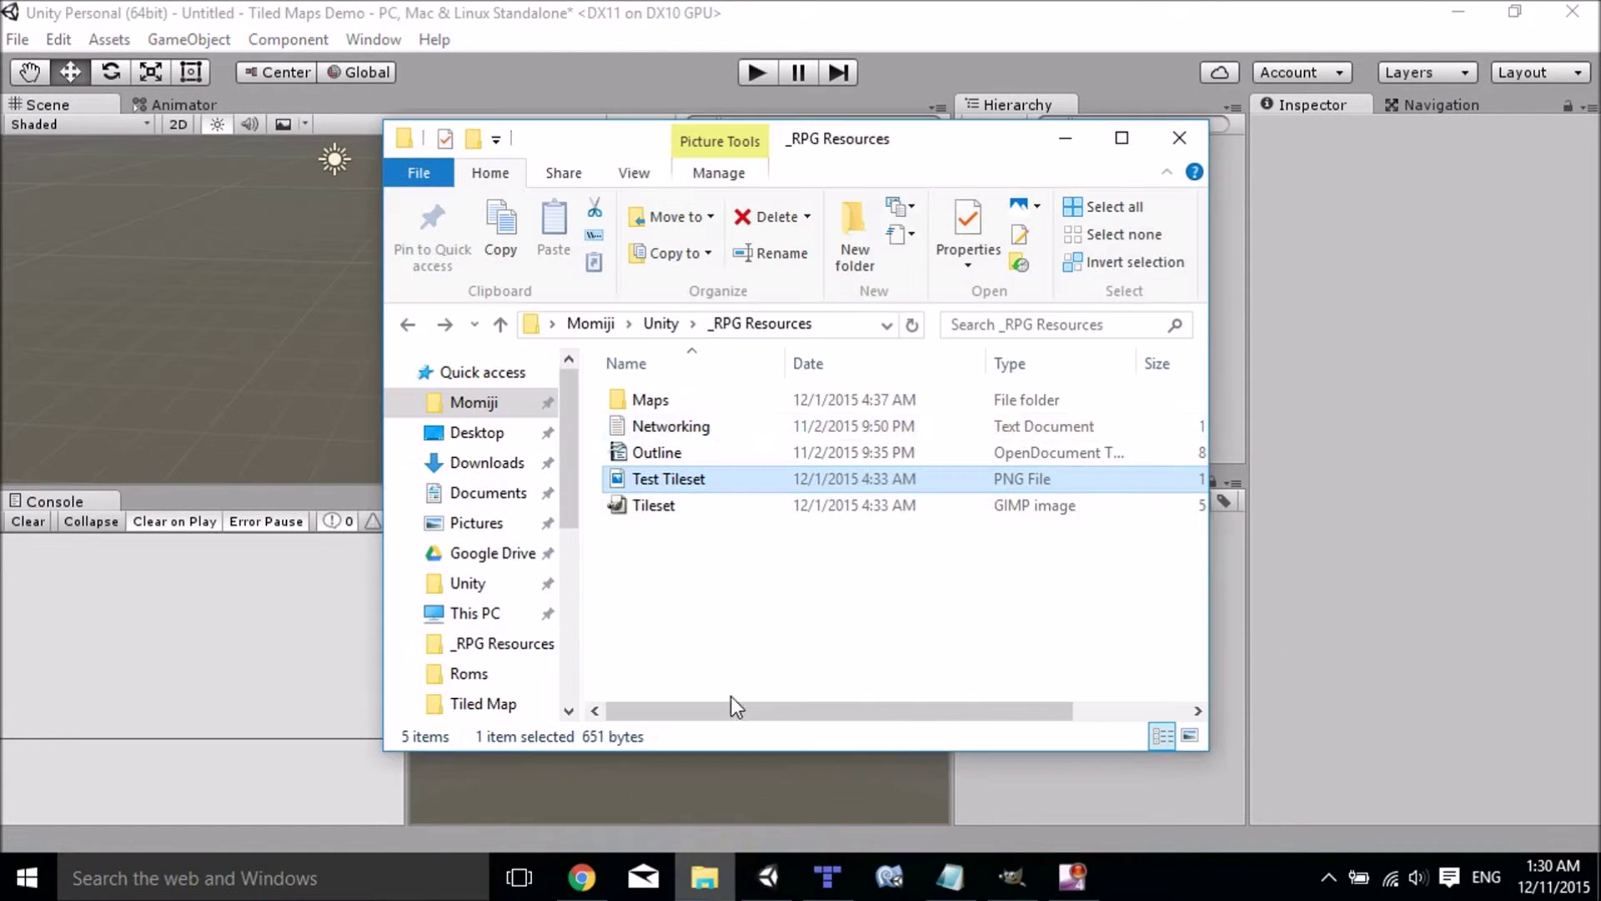
pyautogui.moveTo(868, 142); pyautogui.dragTo(602, 136)
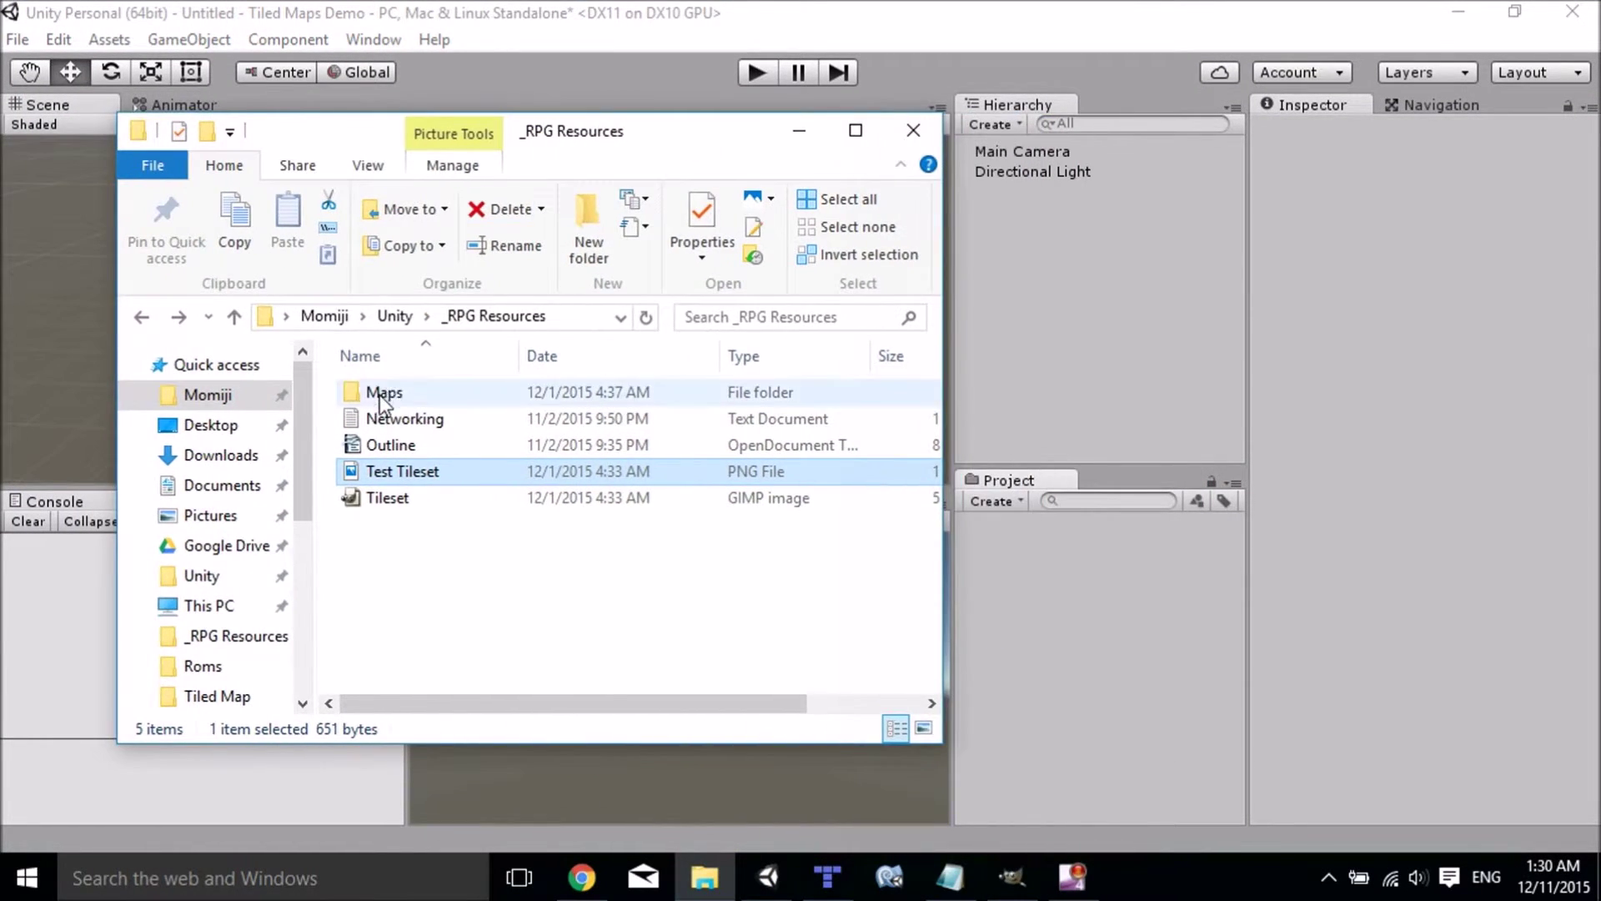
pyautogui.doubleClick(378, 394)
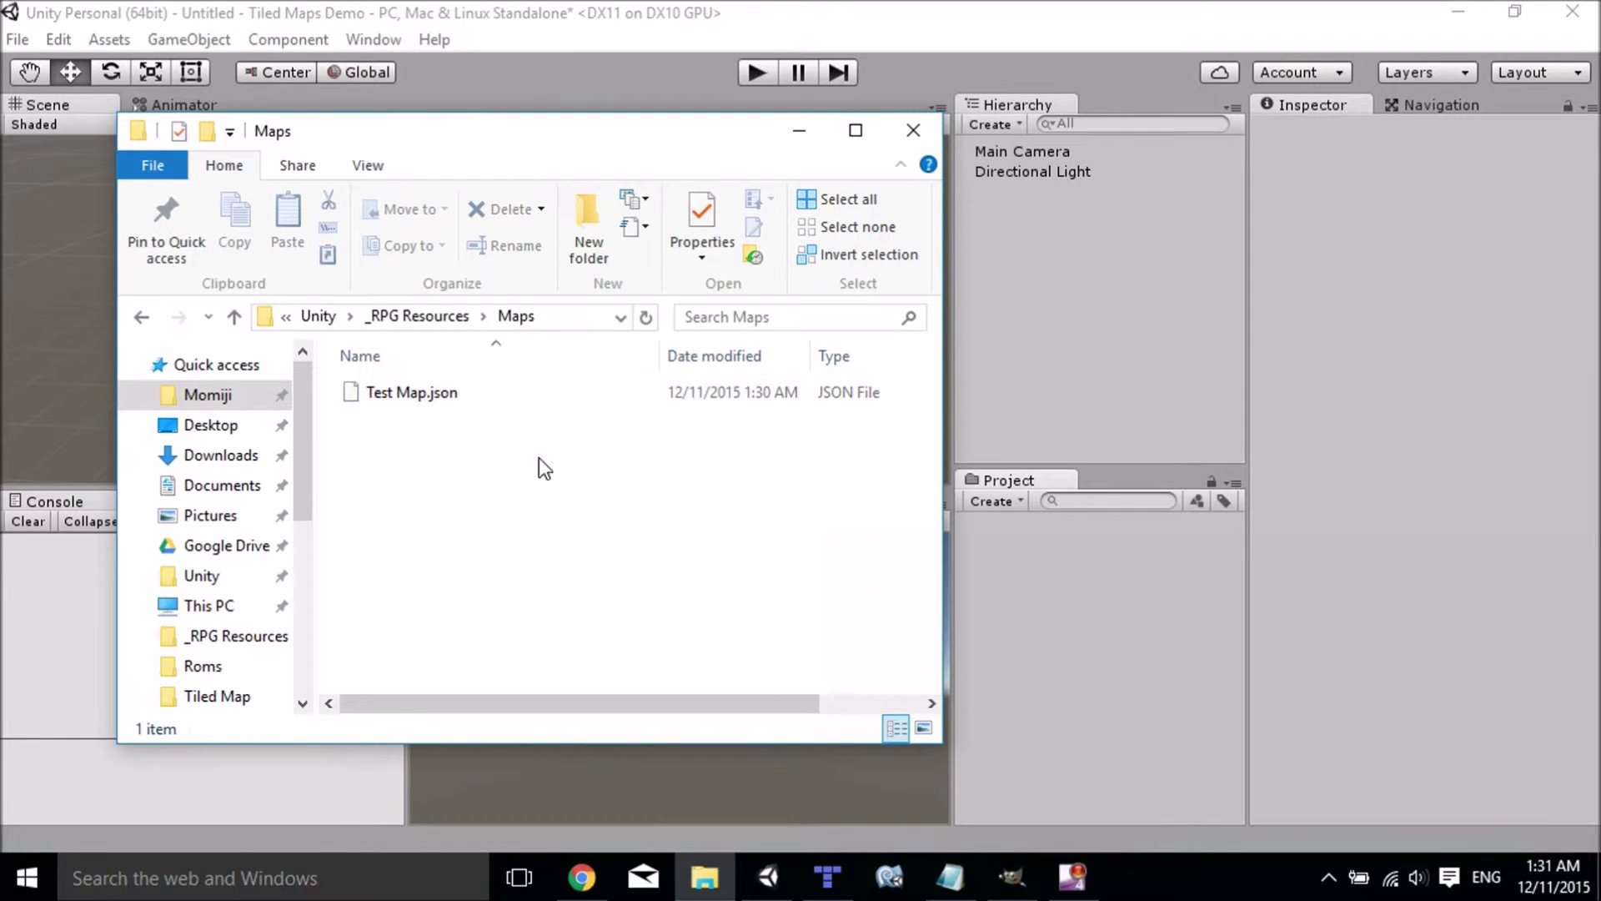
pyautogui.click(384, 392)
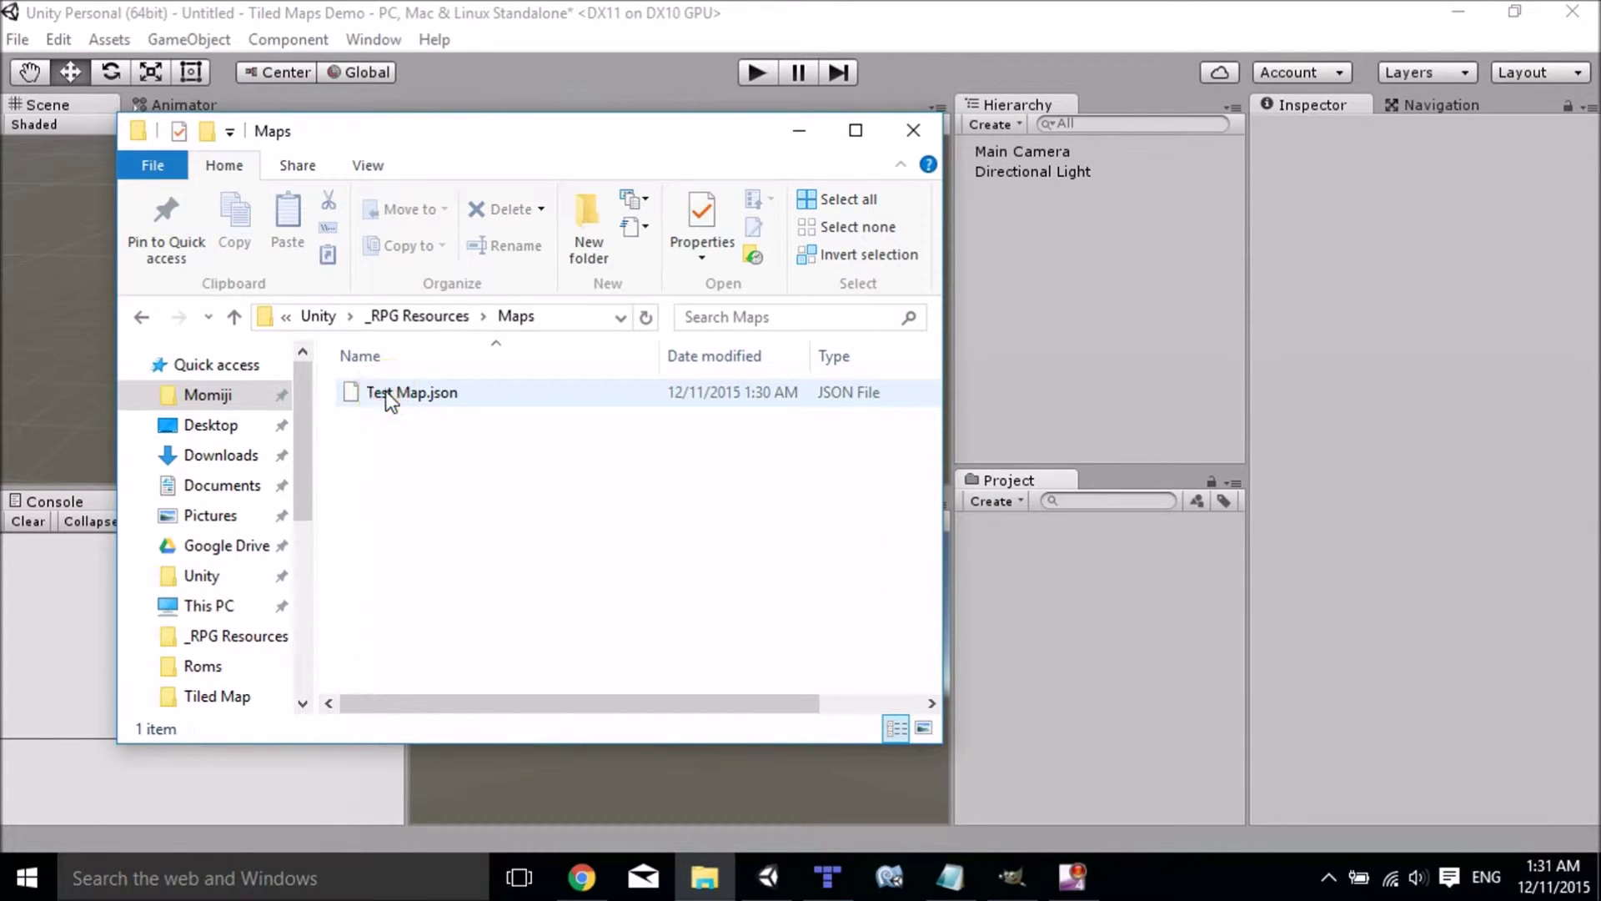
pyautogui.click(390, 394)
pyautogui.moveTo(392, 396); pyautogui.dragTo(1111, 704)
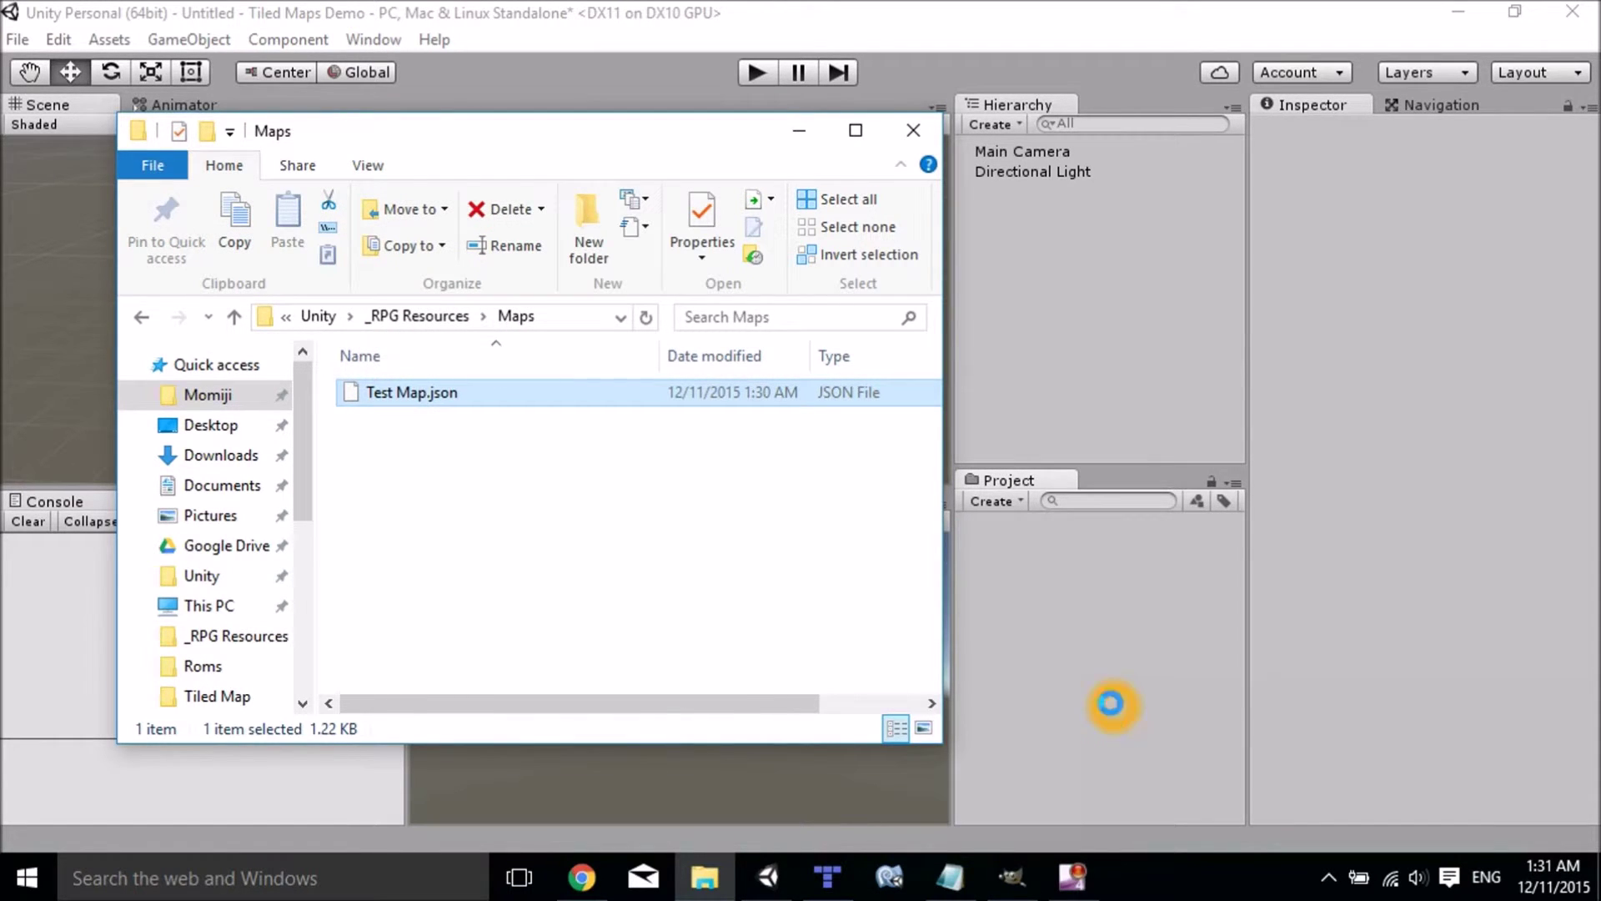
# - Copy the Test Tileset image into the project assets, then minimize File Explorer
pyautogui.click(142, 317)
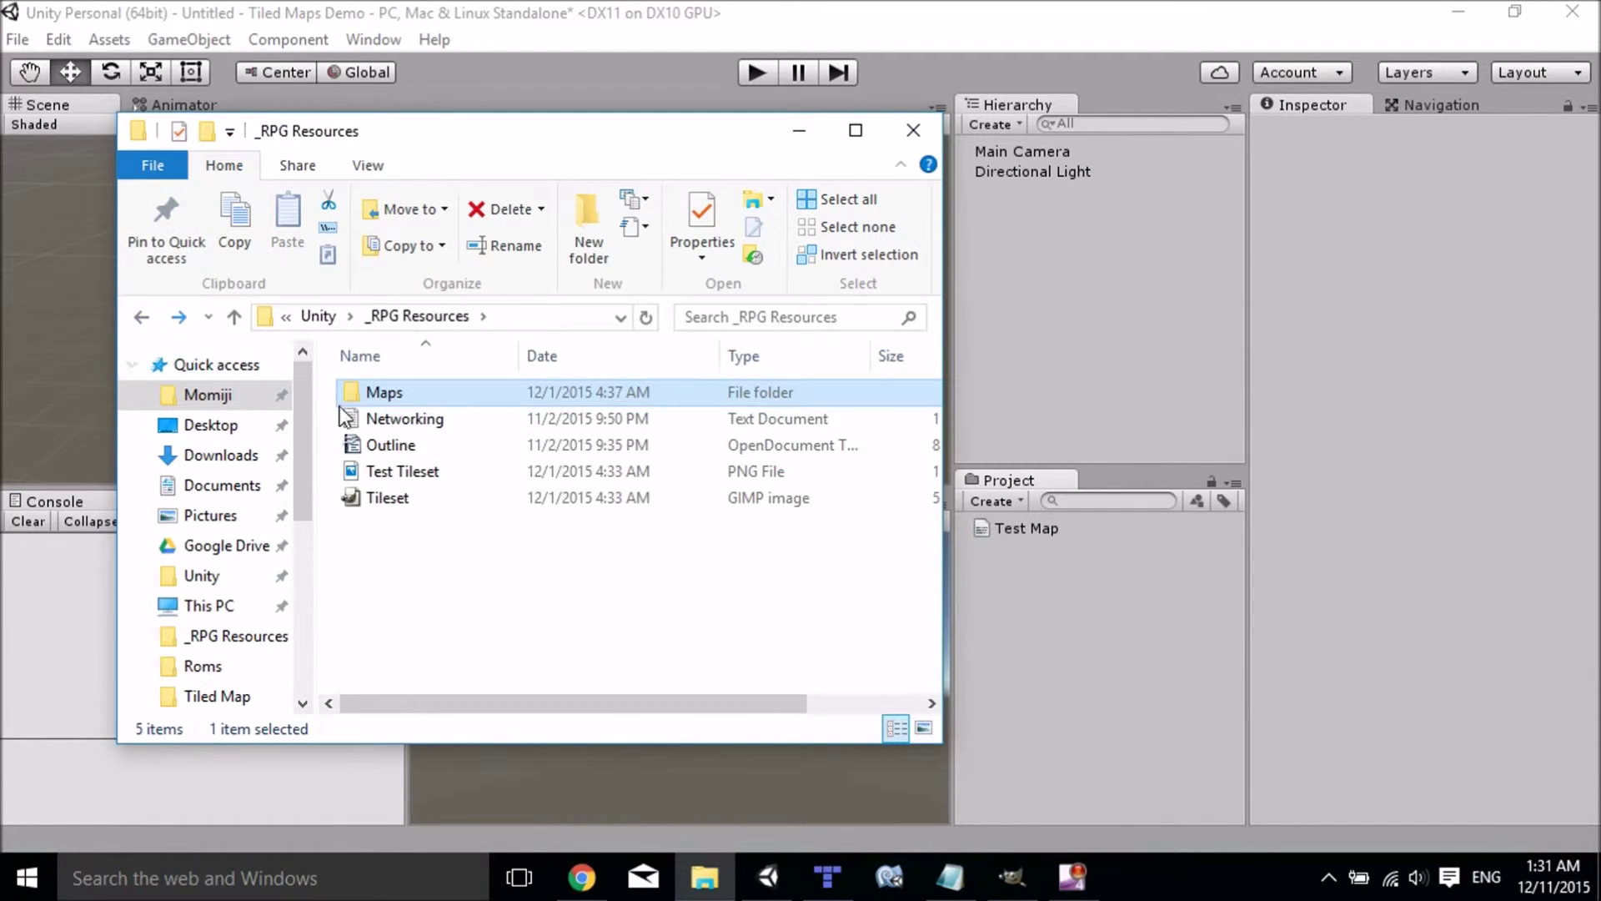
pyautogui.click(401, 473)
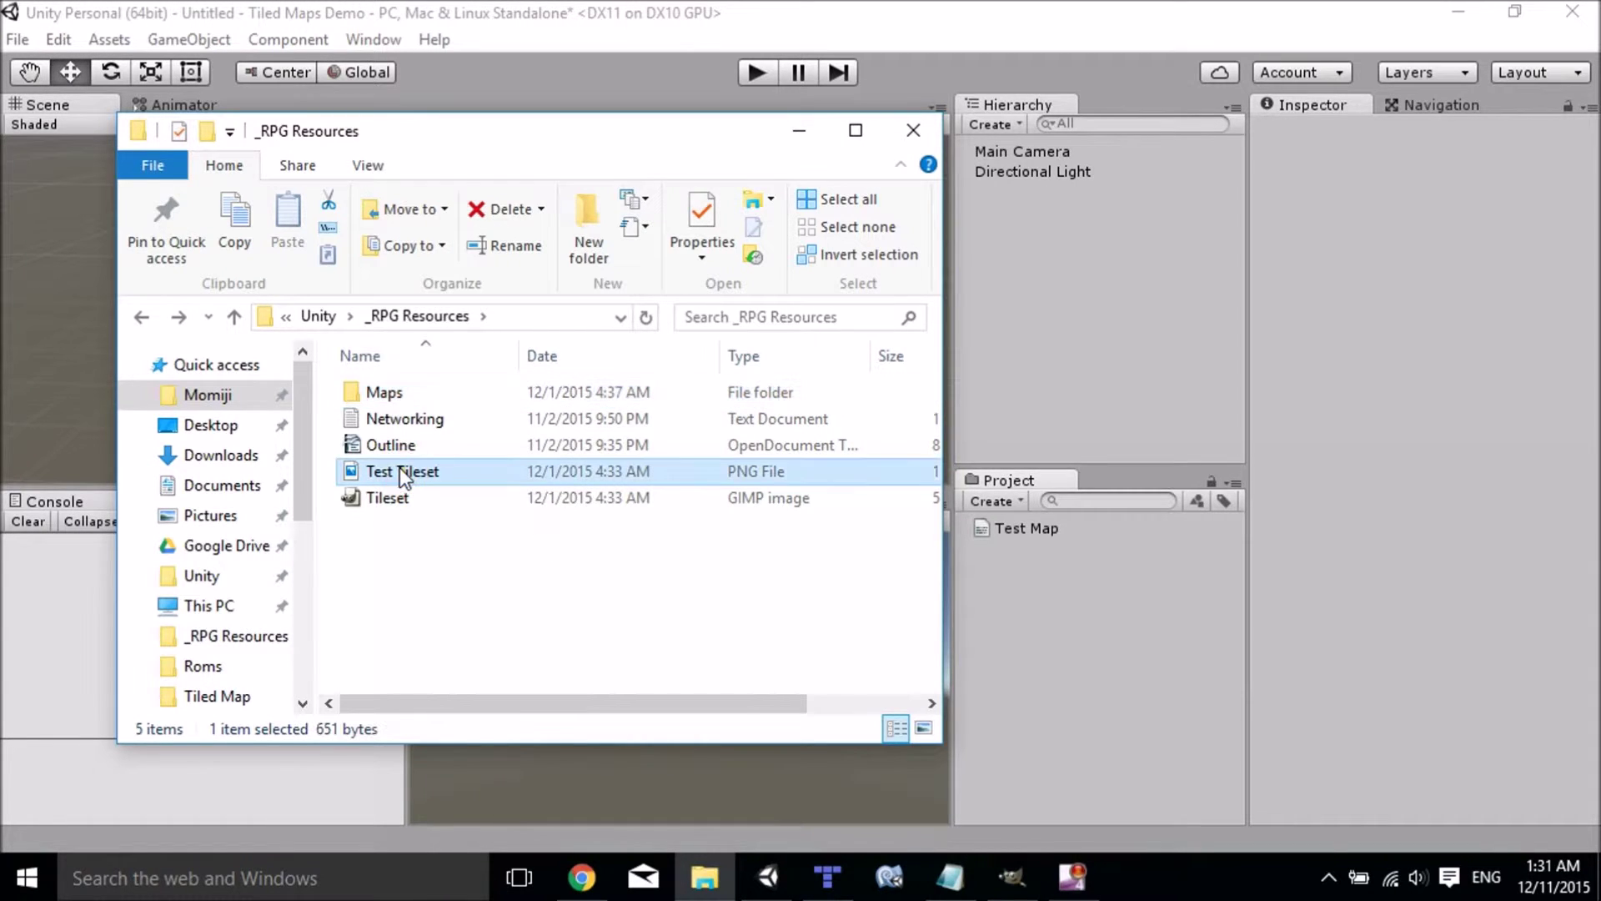
pyautogui.moveTo(398, 468); pyautogui.dragTo(1040, 634)
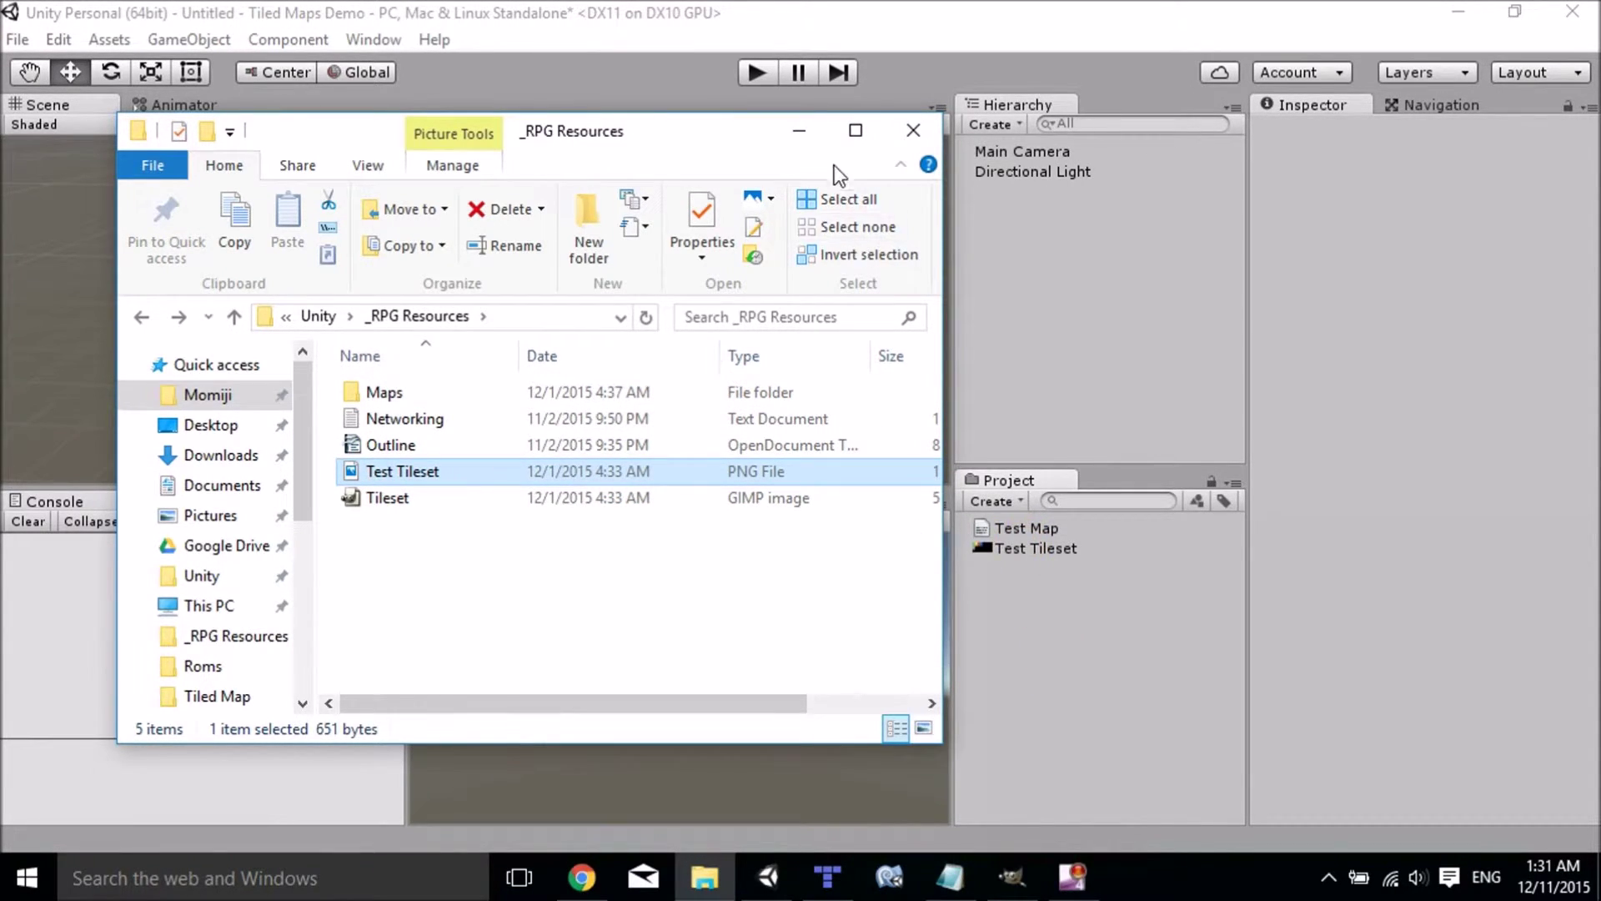
pyautogui.click(799, 133)
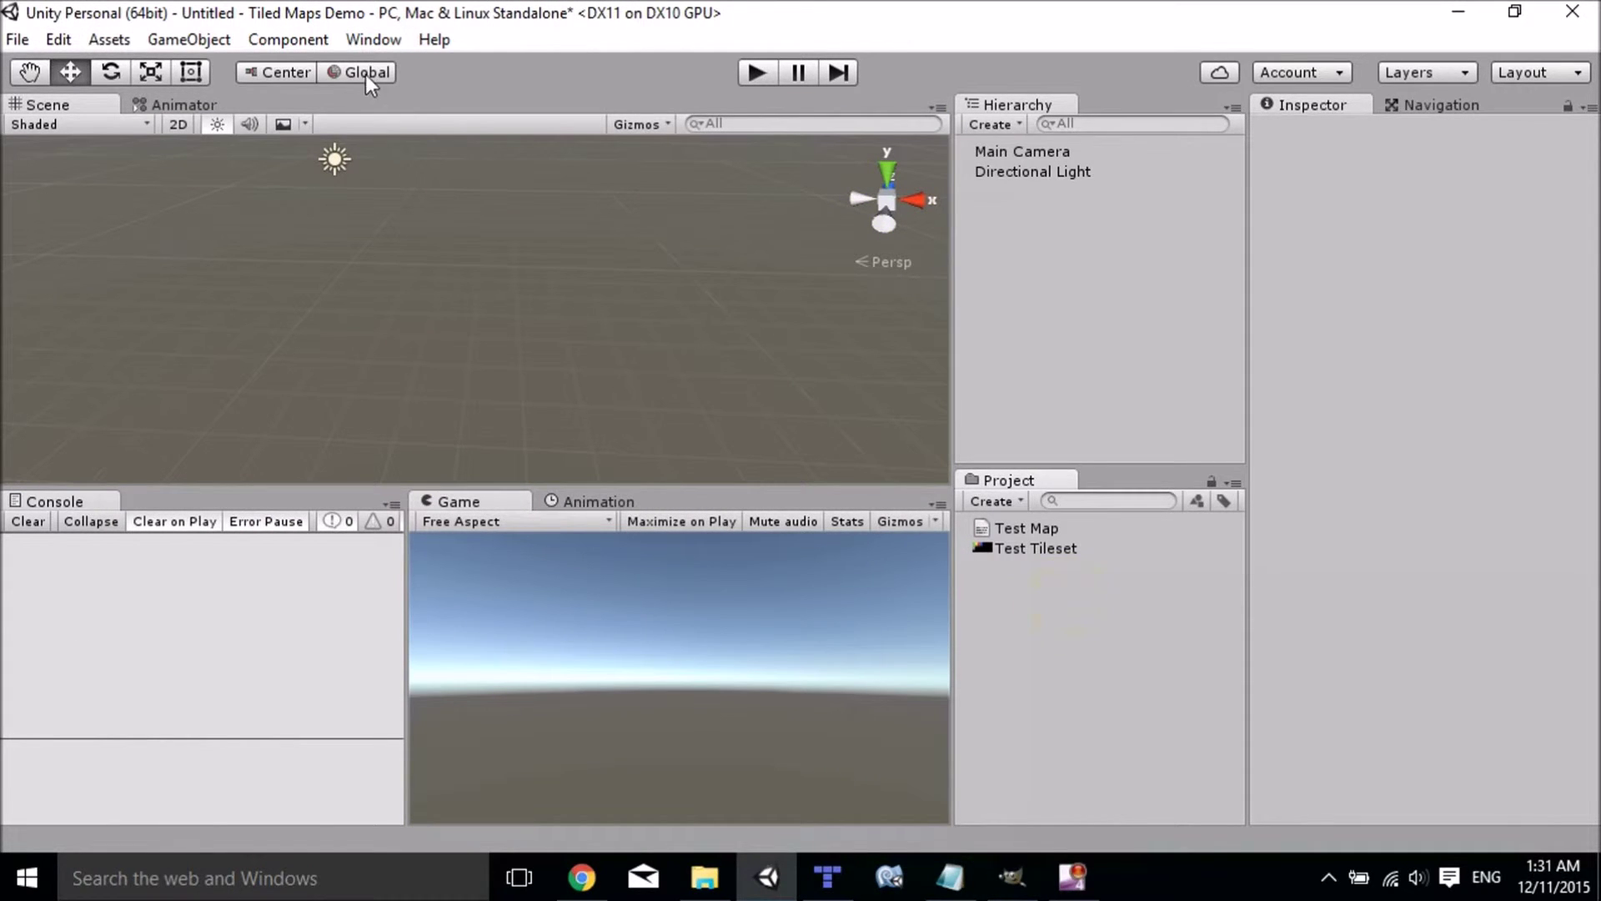
# - Import all files of the TiledMaps custom package via Assets > Import Package
pyautogui.click(115, 38)
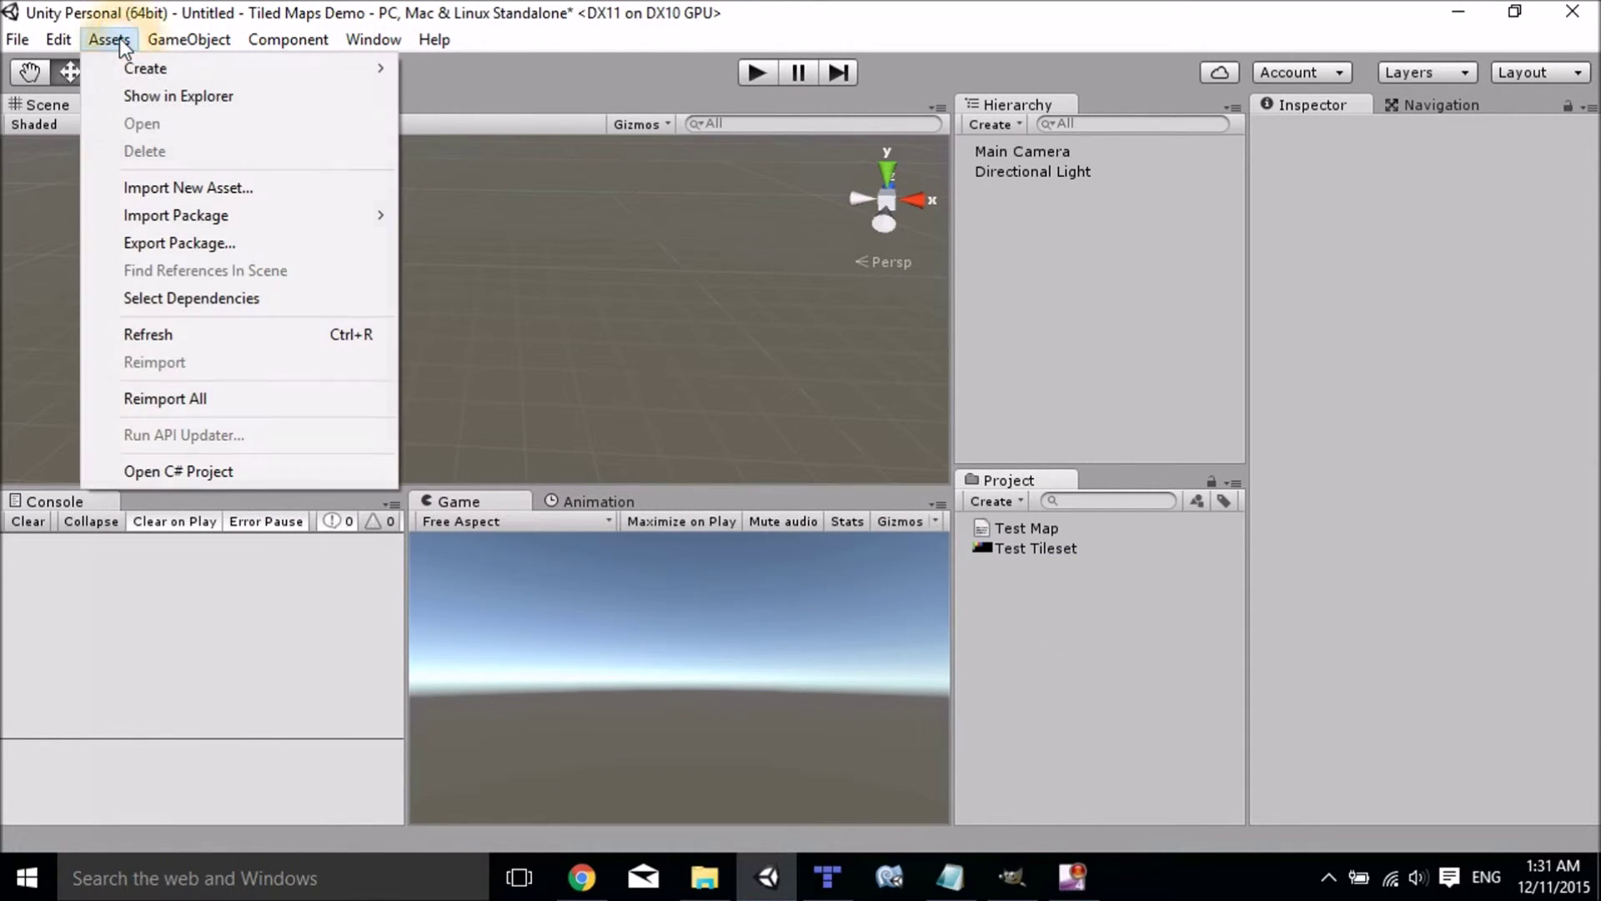
pyautogui.moveTo(187, 223)
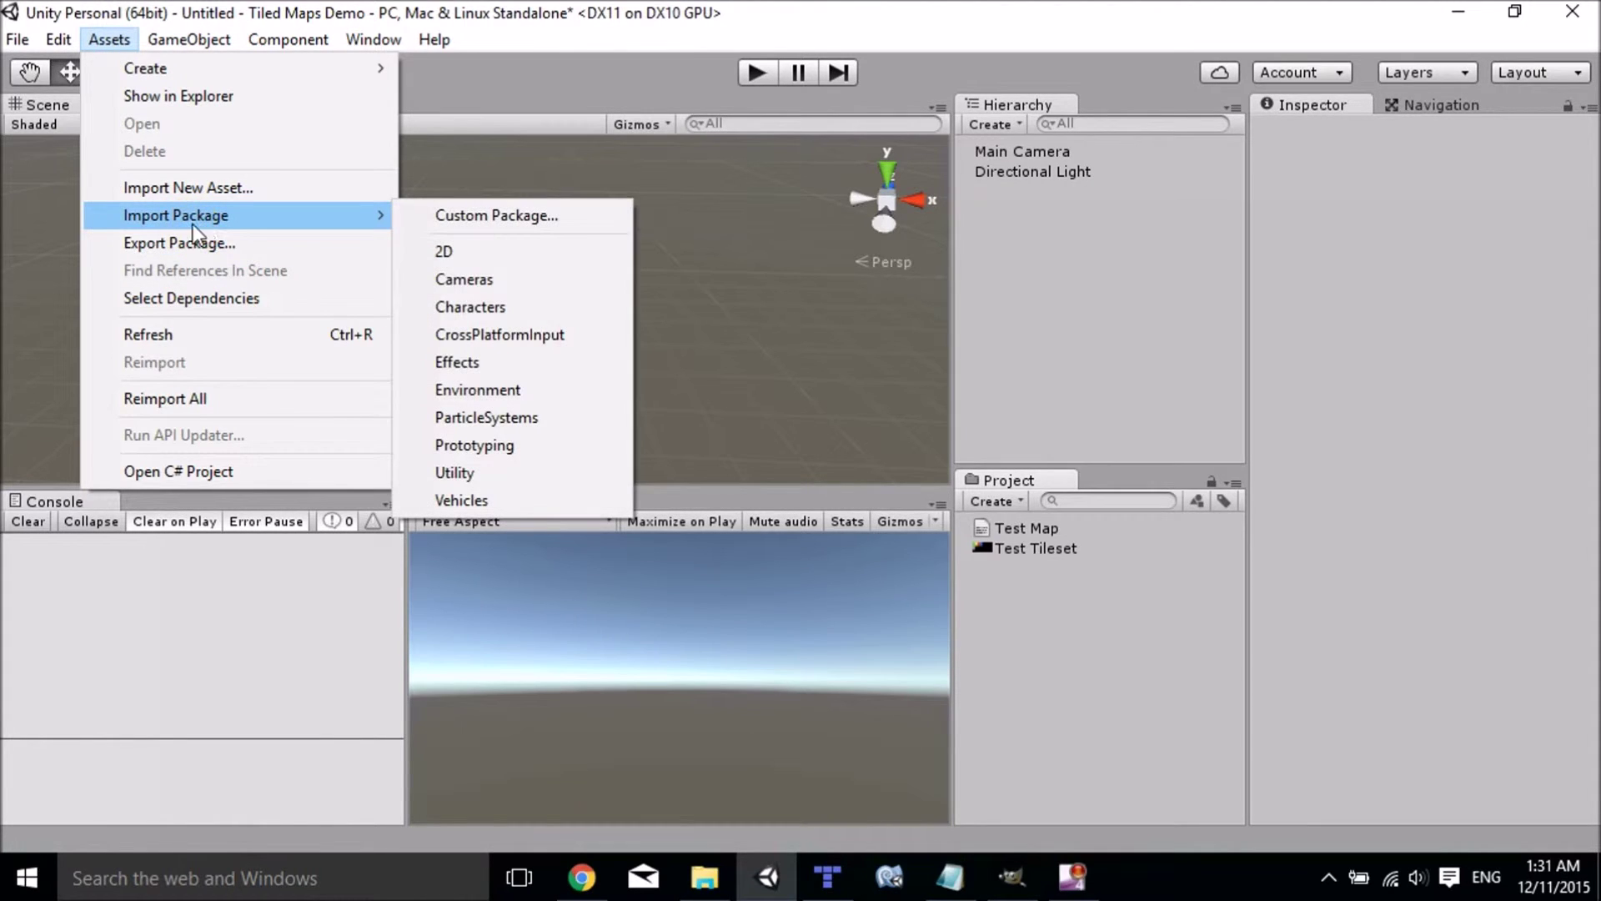
pyautogui.click(467, 218)
pyautogui.click(387, 226)
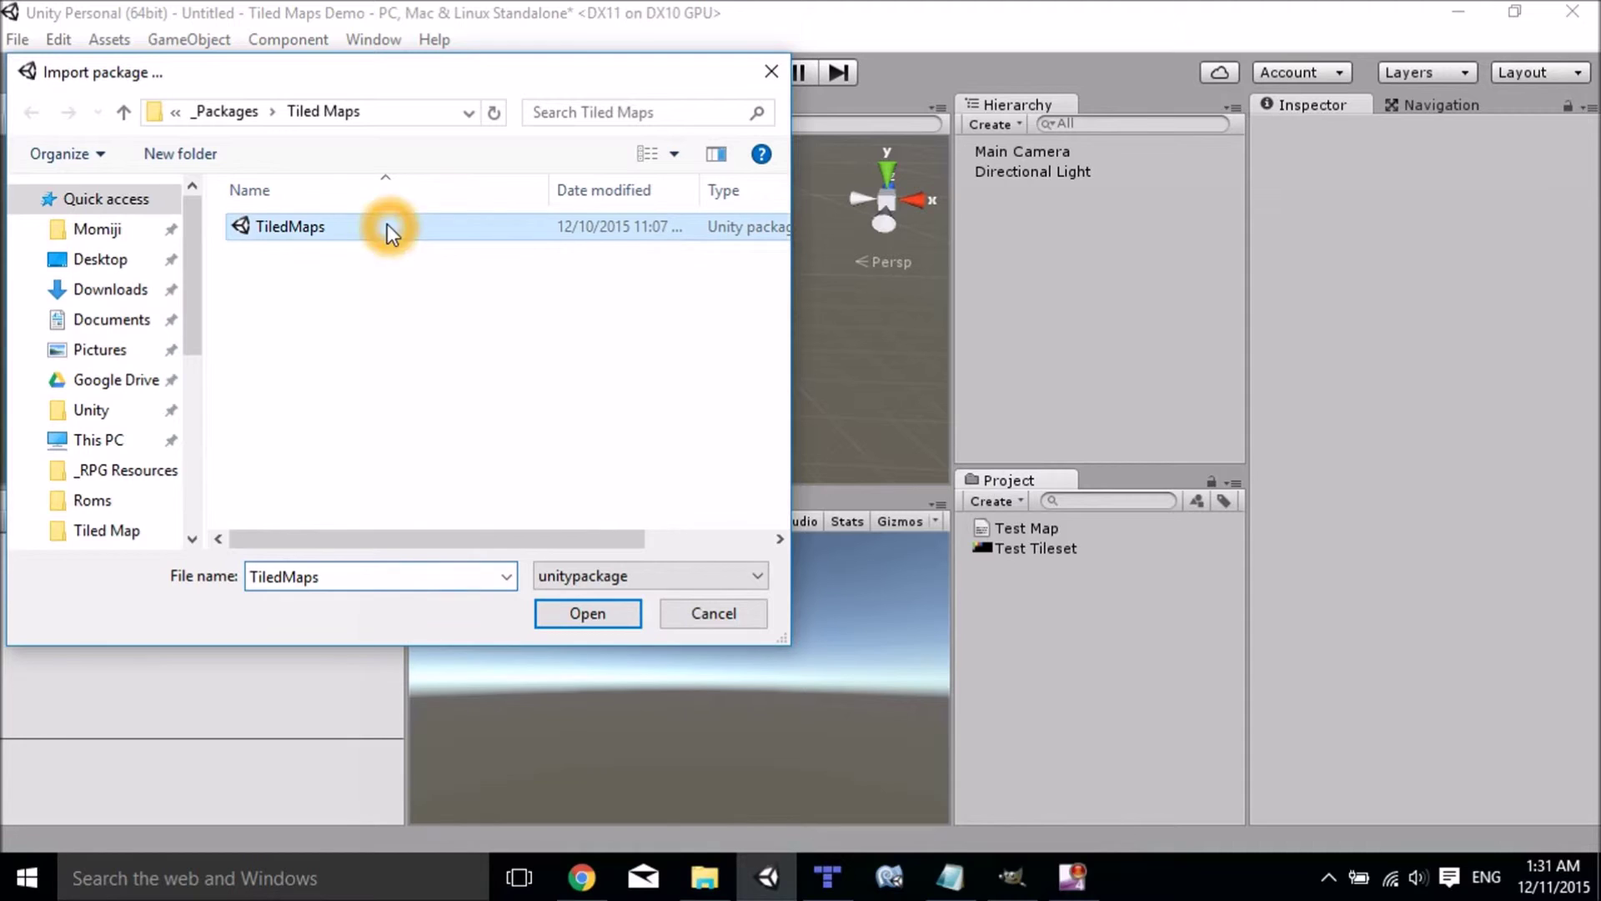
pyautogui.click(579, 614)
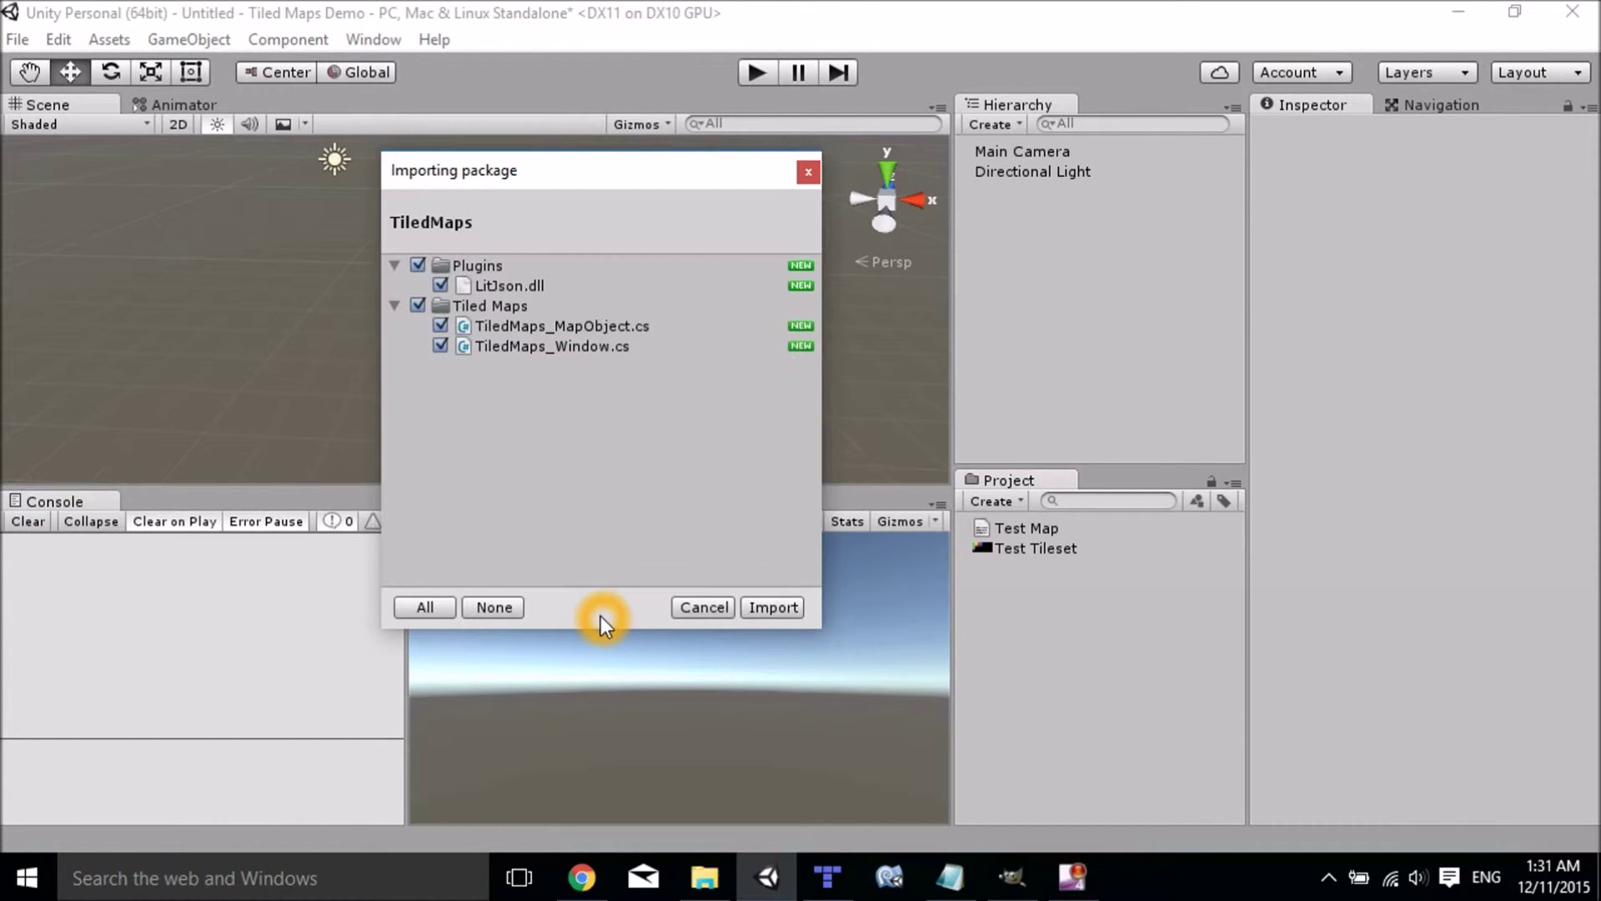
pyautogui.click(774, 606)
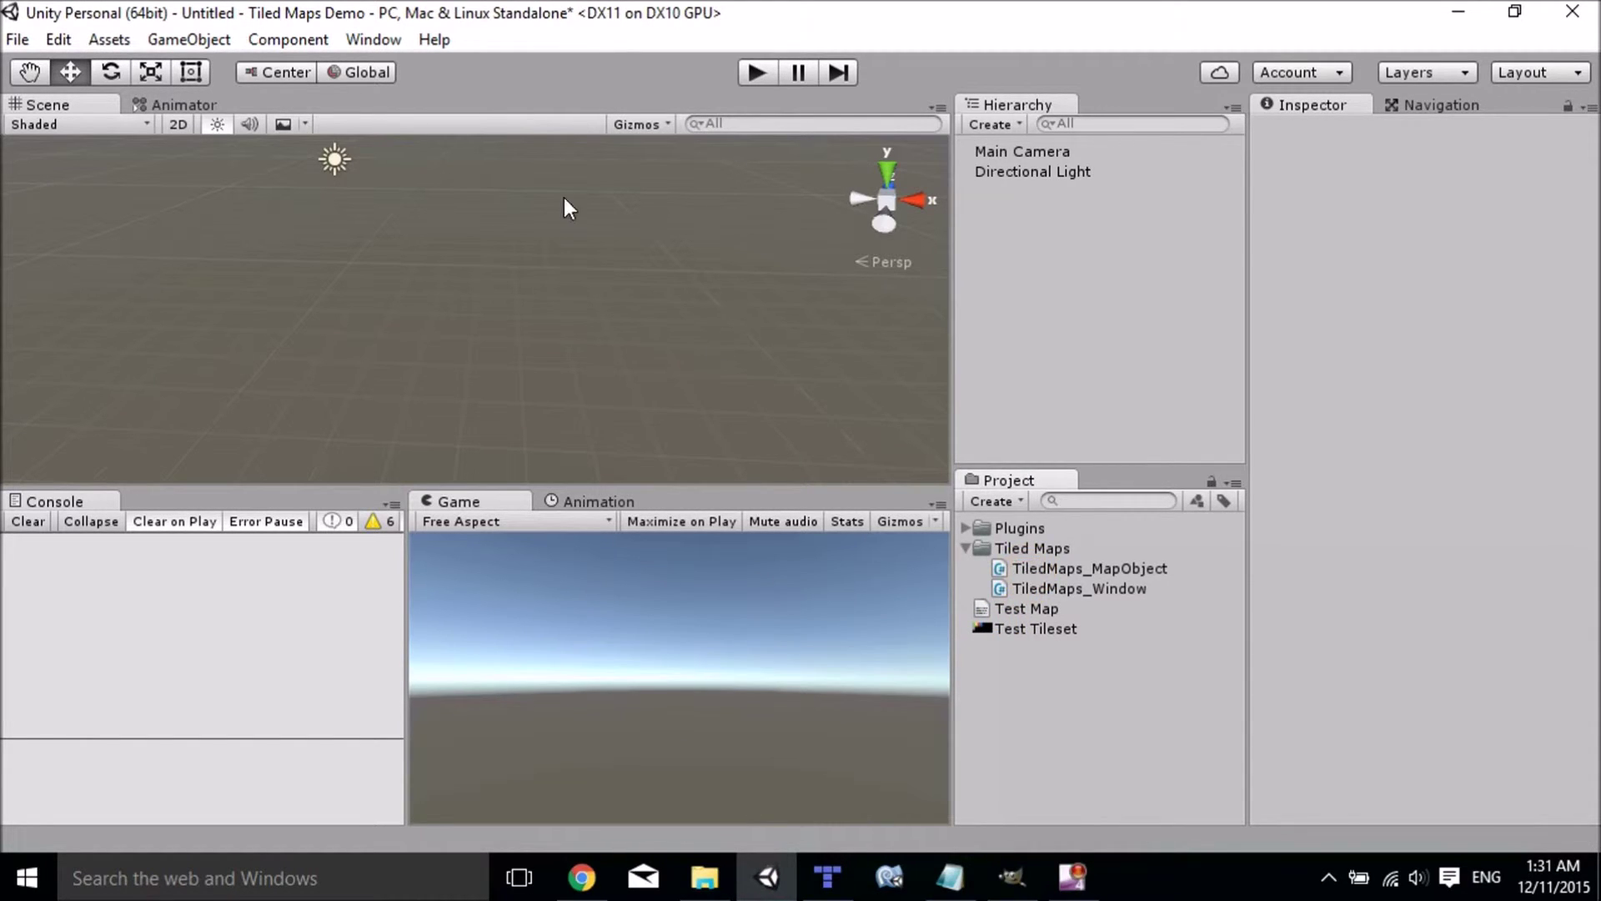
# - Open the Tiled Maps window, dock it beside the Game view, and widen Console
pyautogui.click(380, 35)
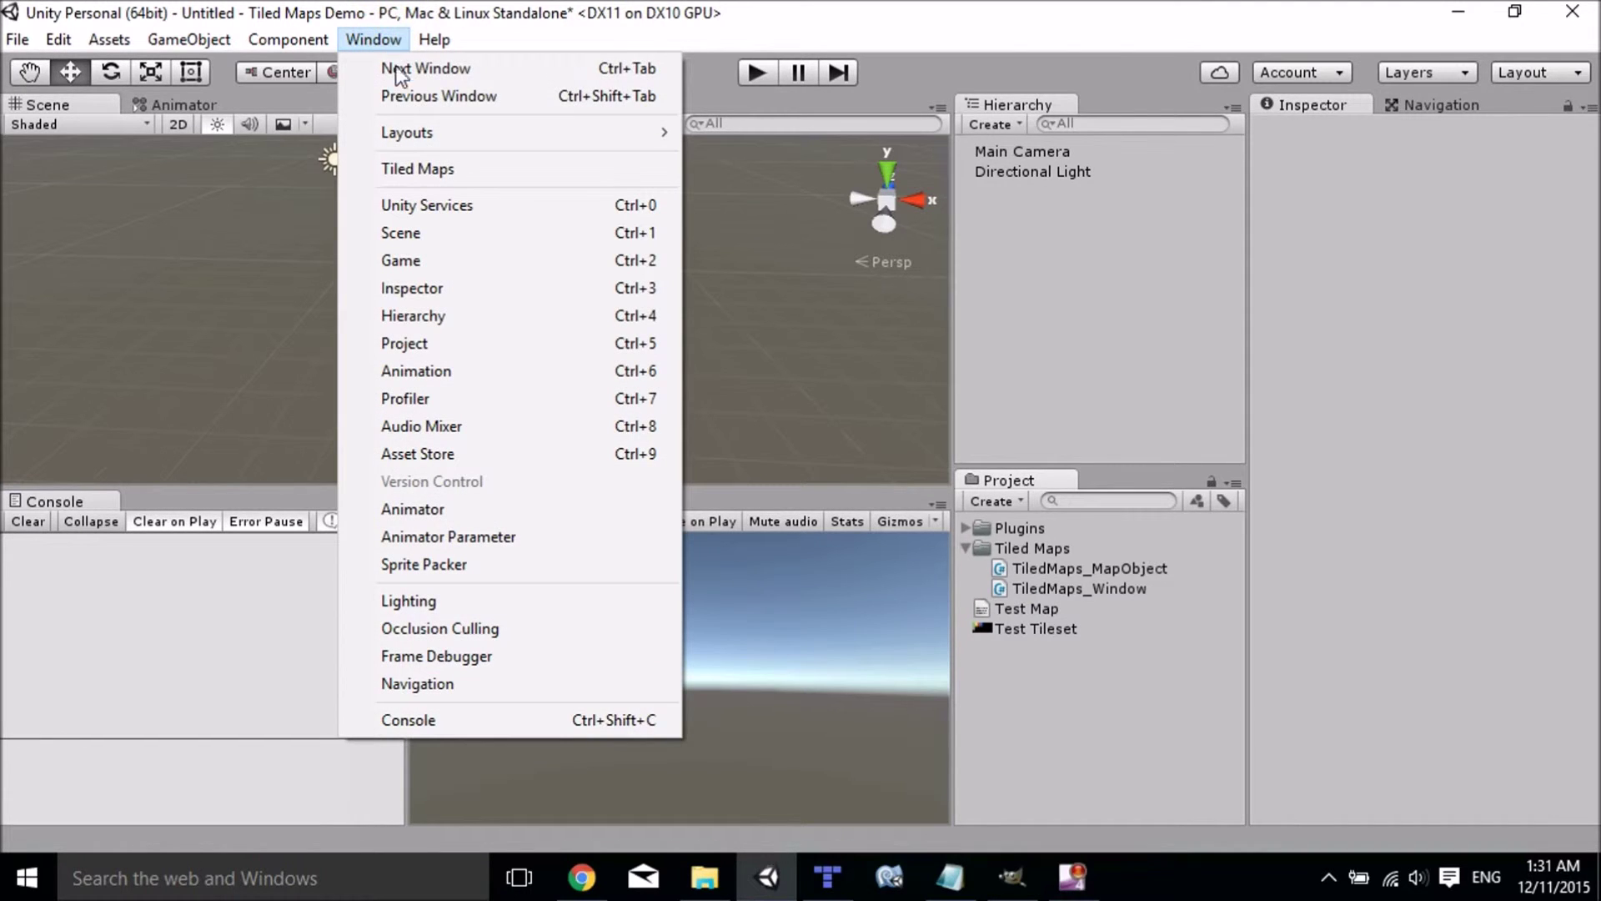
pyautogui.click(441, 171)
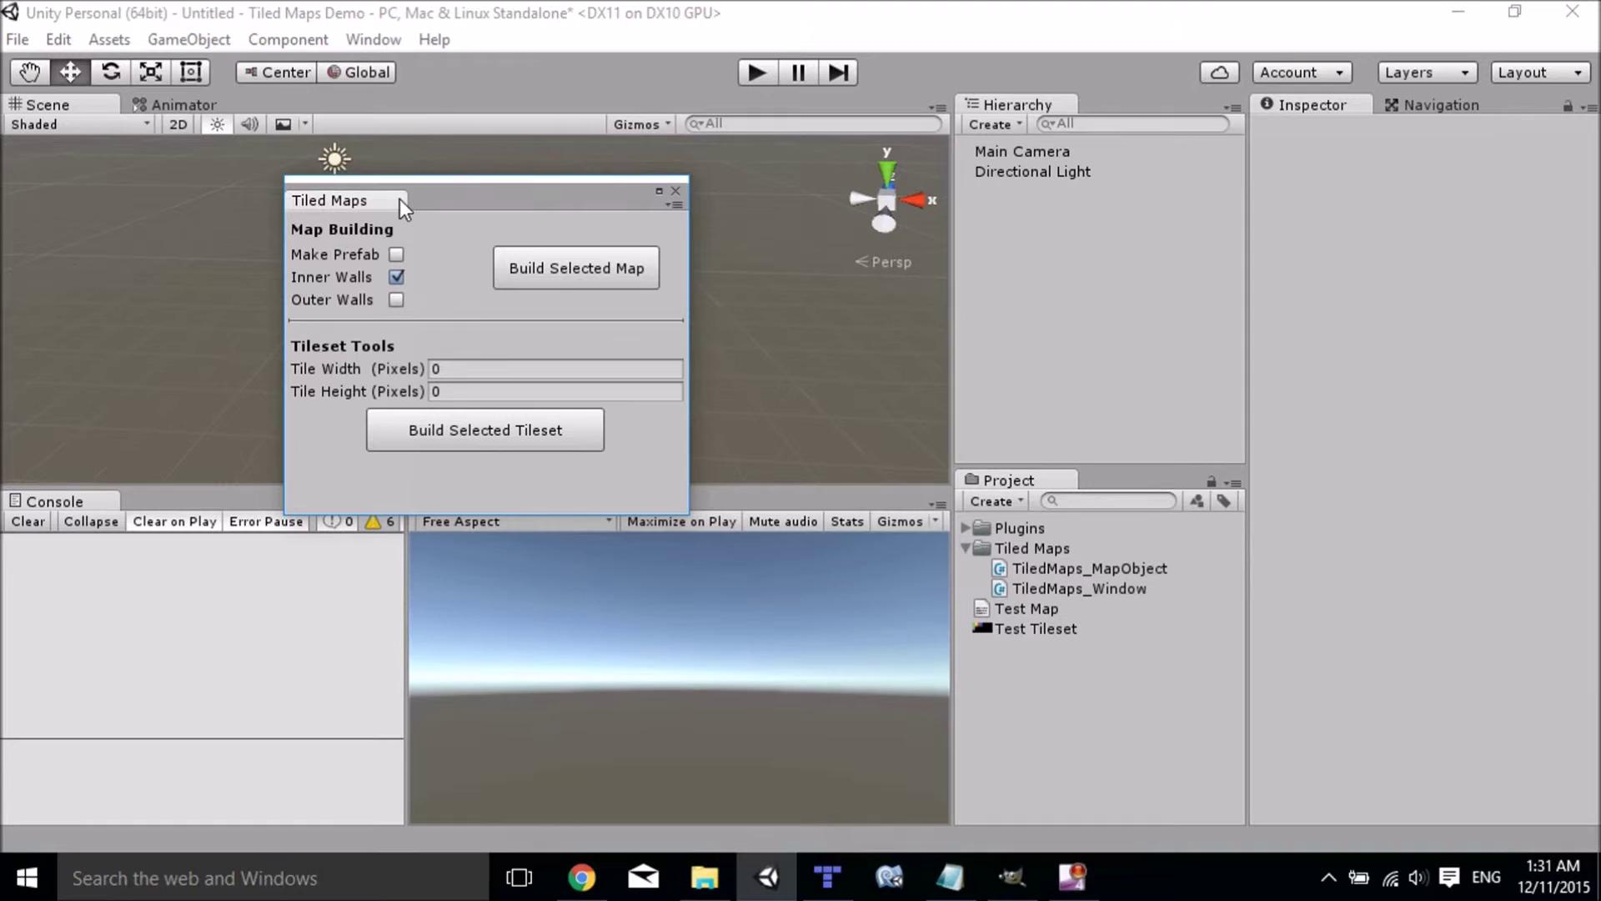
pyautogui.moveTo(362, 201); pyautogui.dragTo(708, 522)
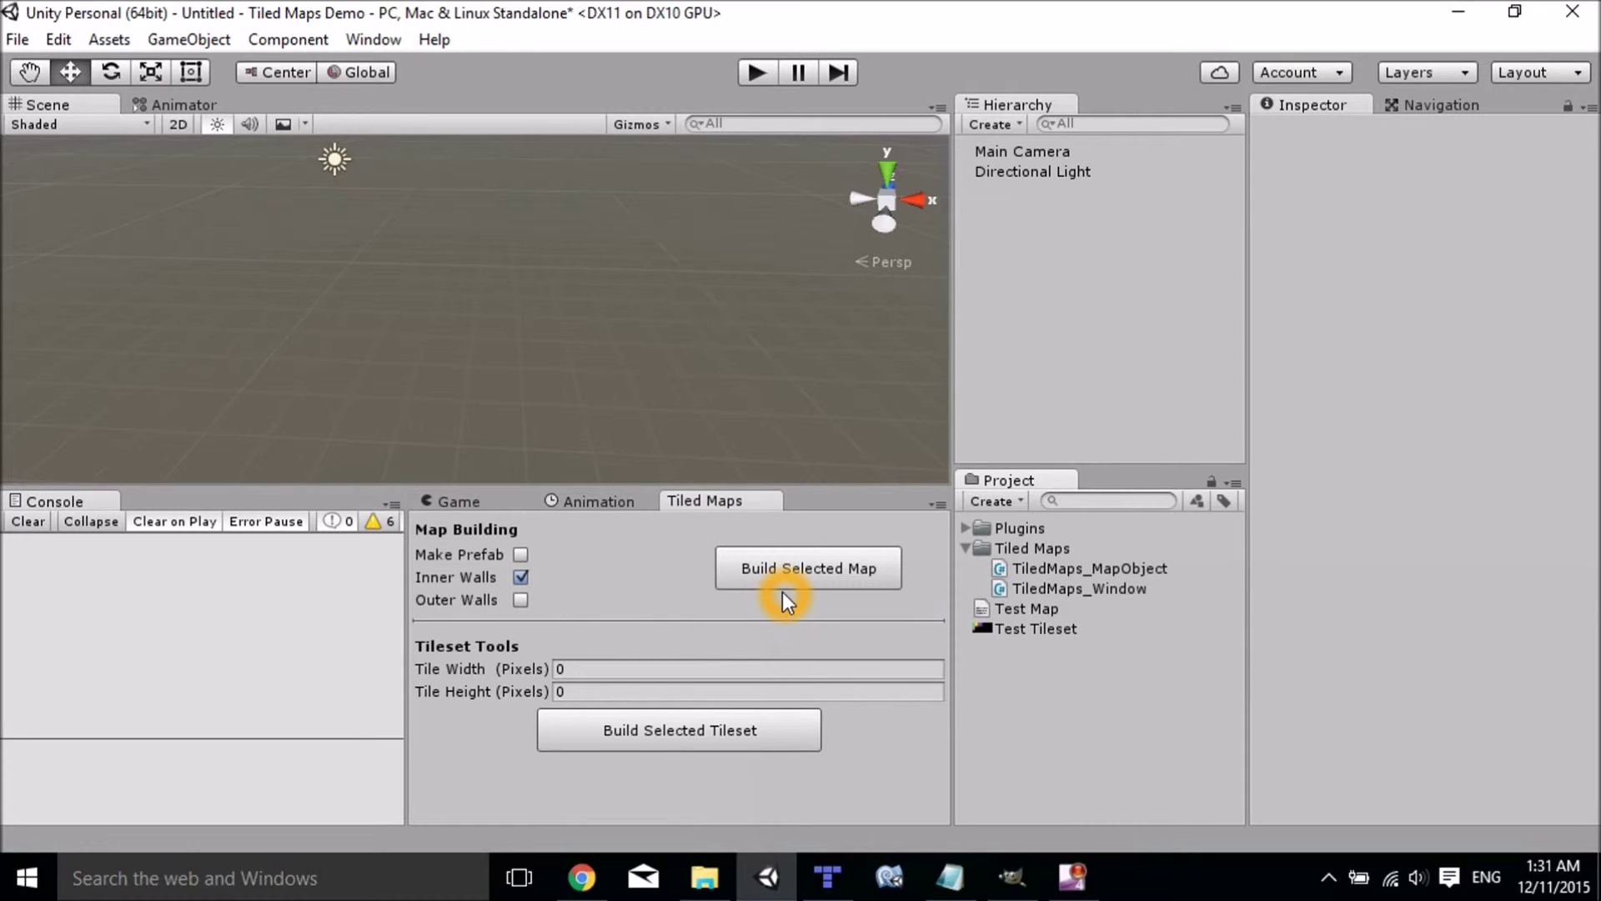
pyautogui.moveTo(410, 619); pyautogui.dragTo(537, 636)
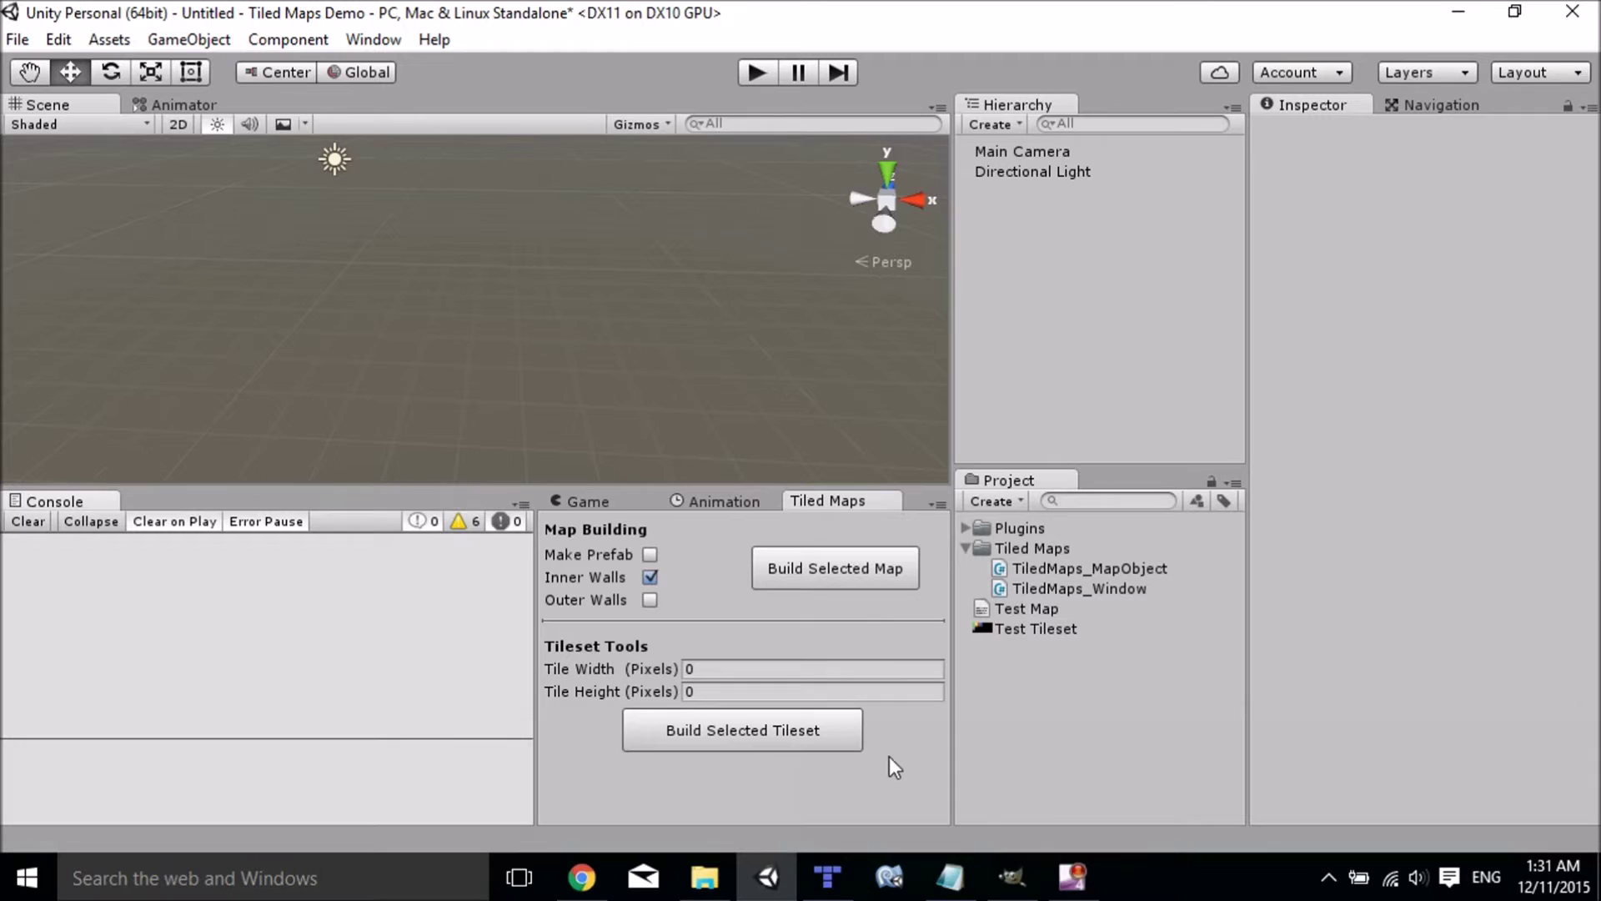
# - Build the Test Tileset with 16×16 pixel tile width and height
pyautogui.click(982, 628)
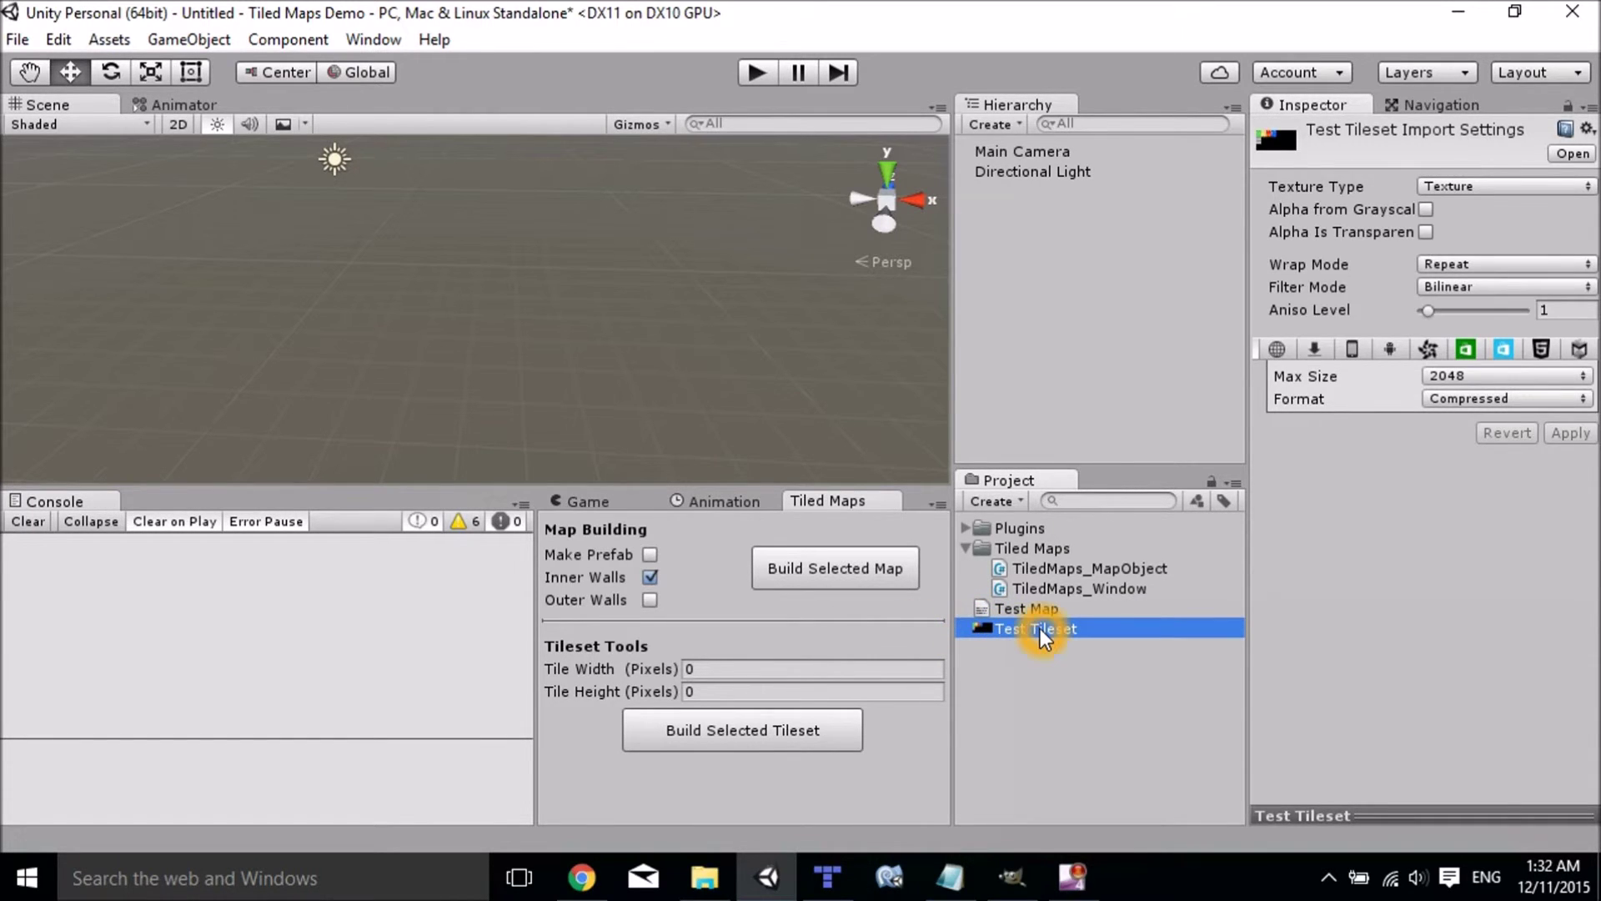
pyautogui.click(860, 665)
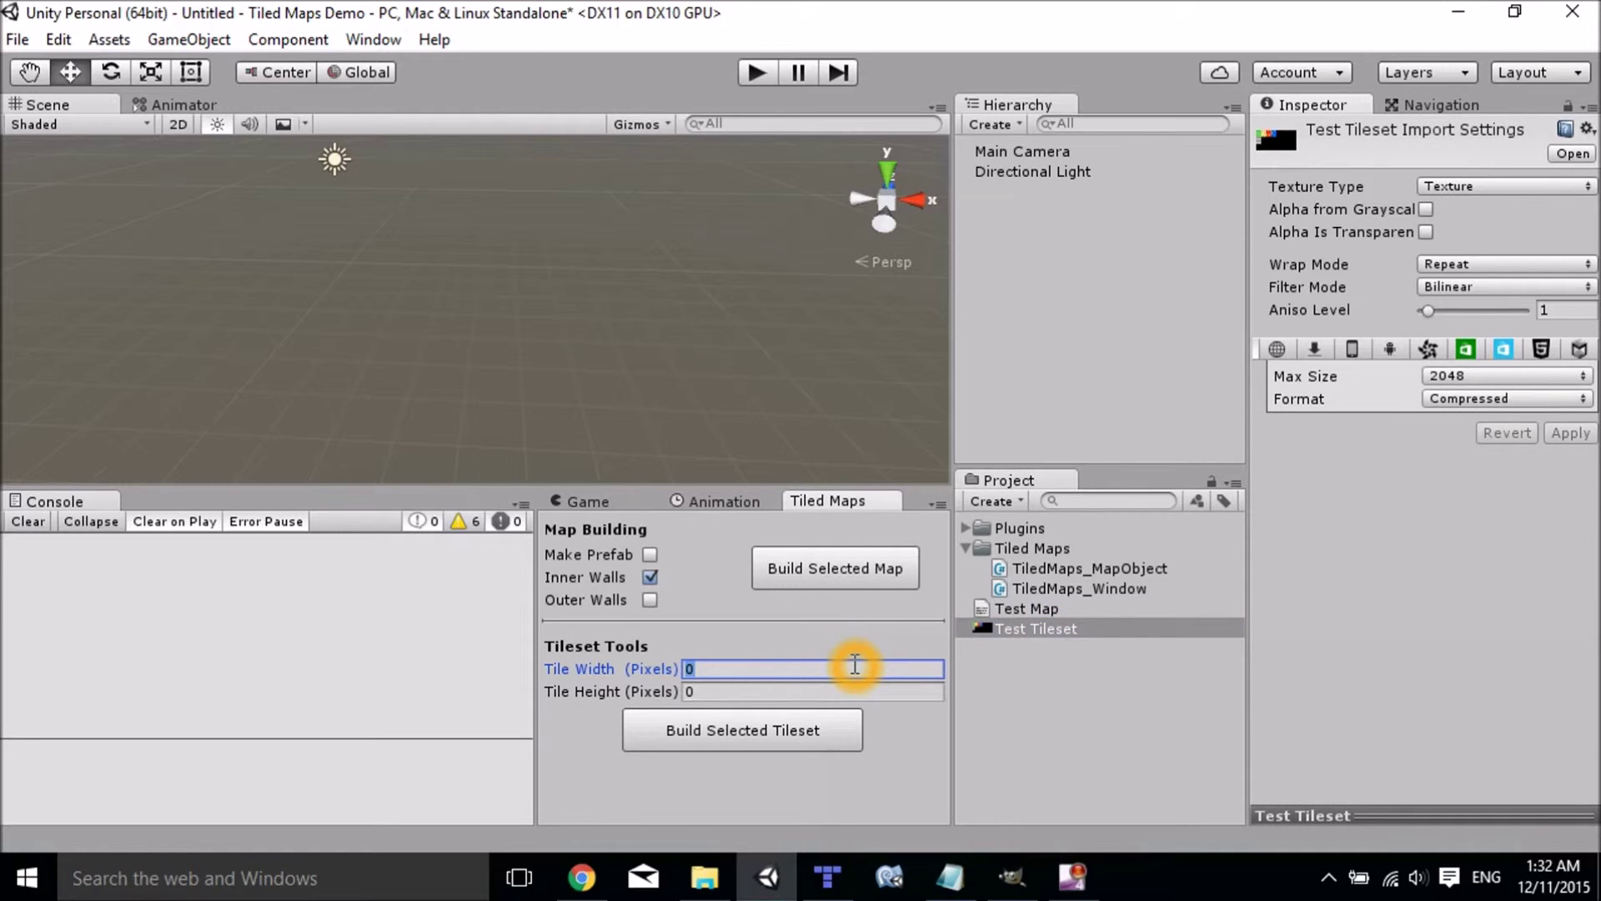
pyautogui.write('16')
pyautogui.press('Tab')
pyautogui.write('16')
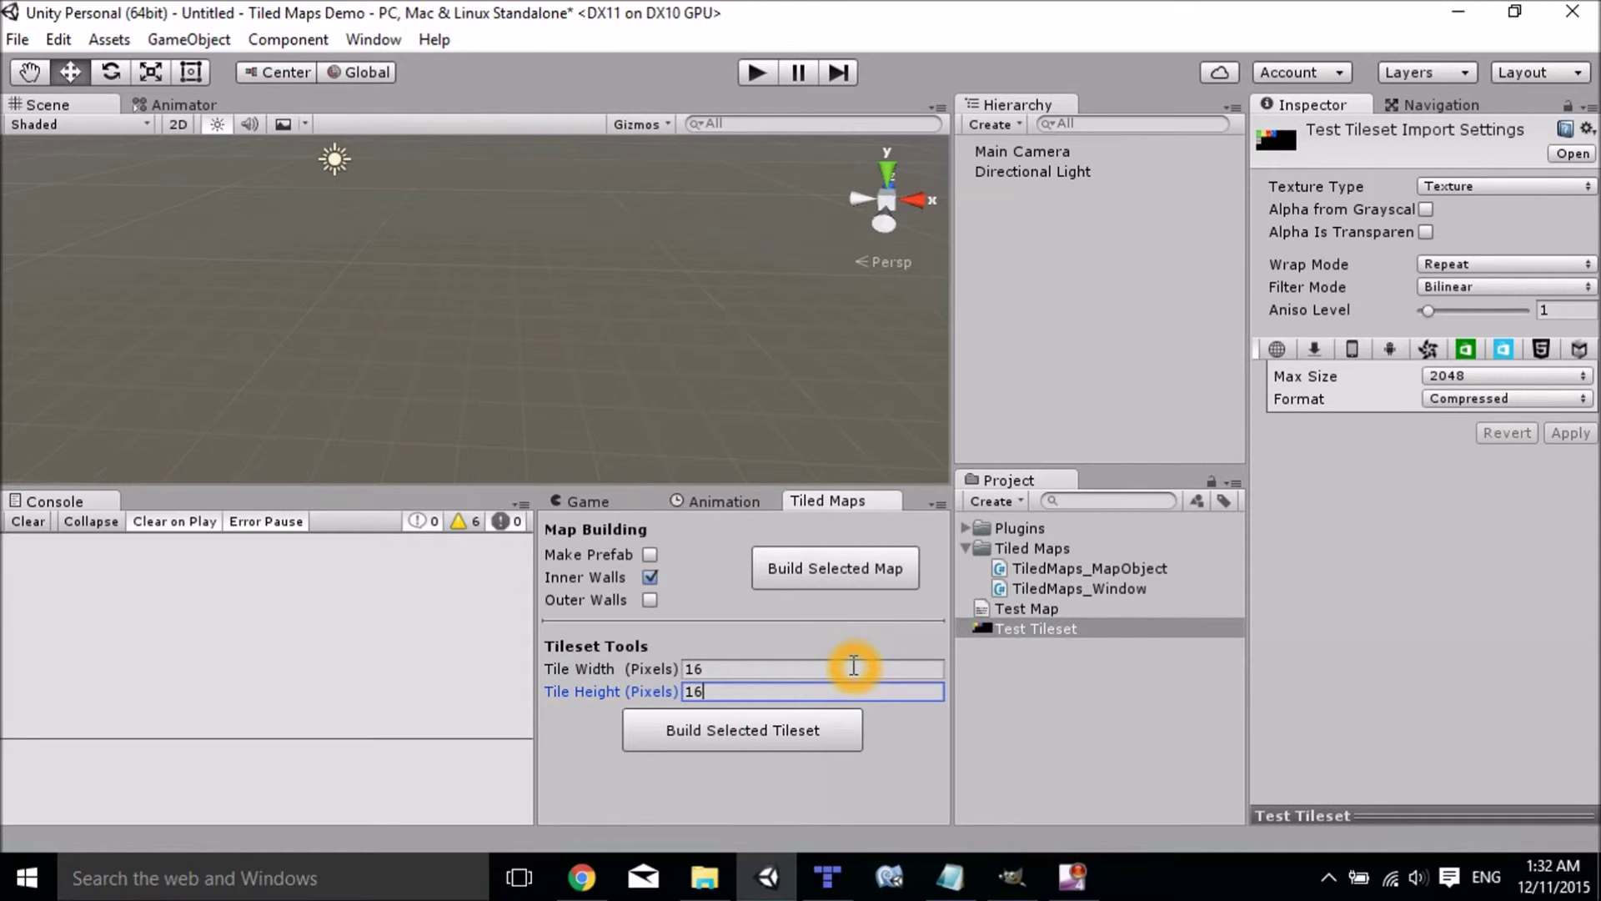
pyautogui.click(809, 733)
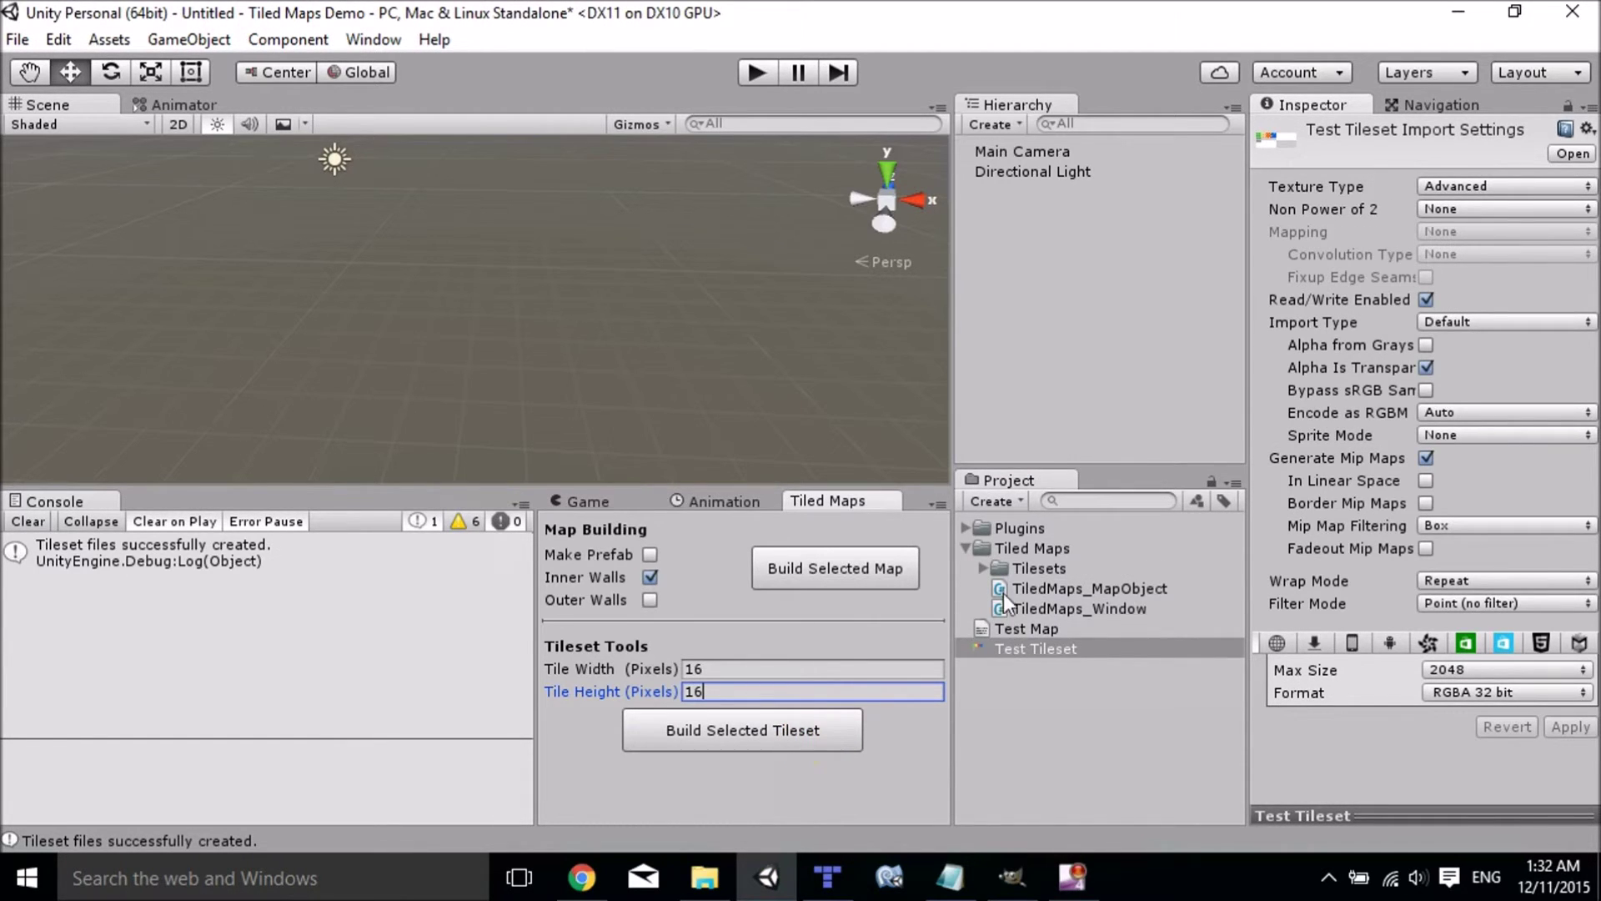
# - Browse the generated Tilesets/Test Tileset folder with its mat and tex subfolders, then select Test Map
pyautogui.click(984, 568)
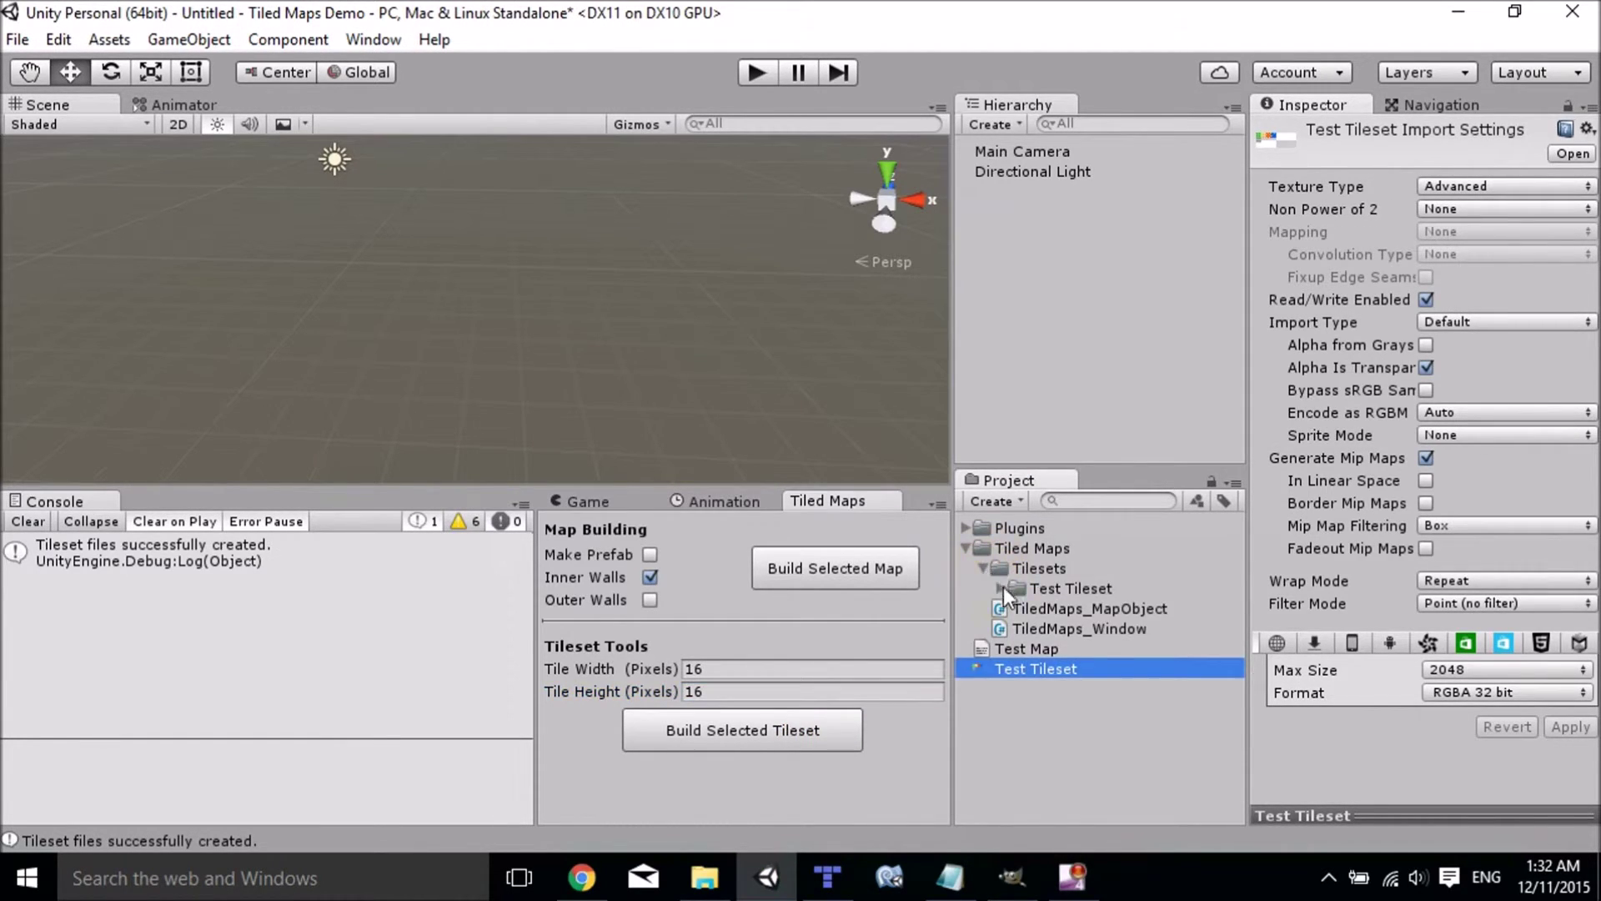
pyautogui.click(998, 589)
pyautogui.click(1049, 587)
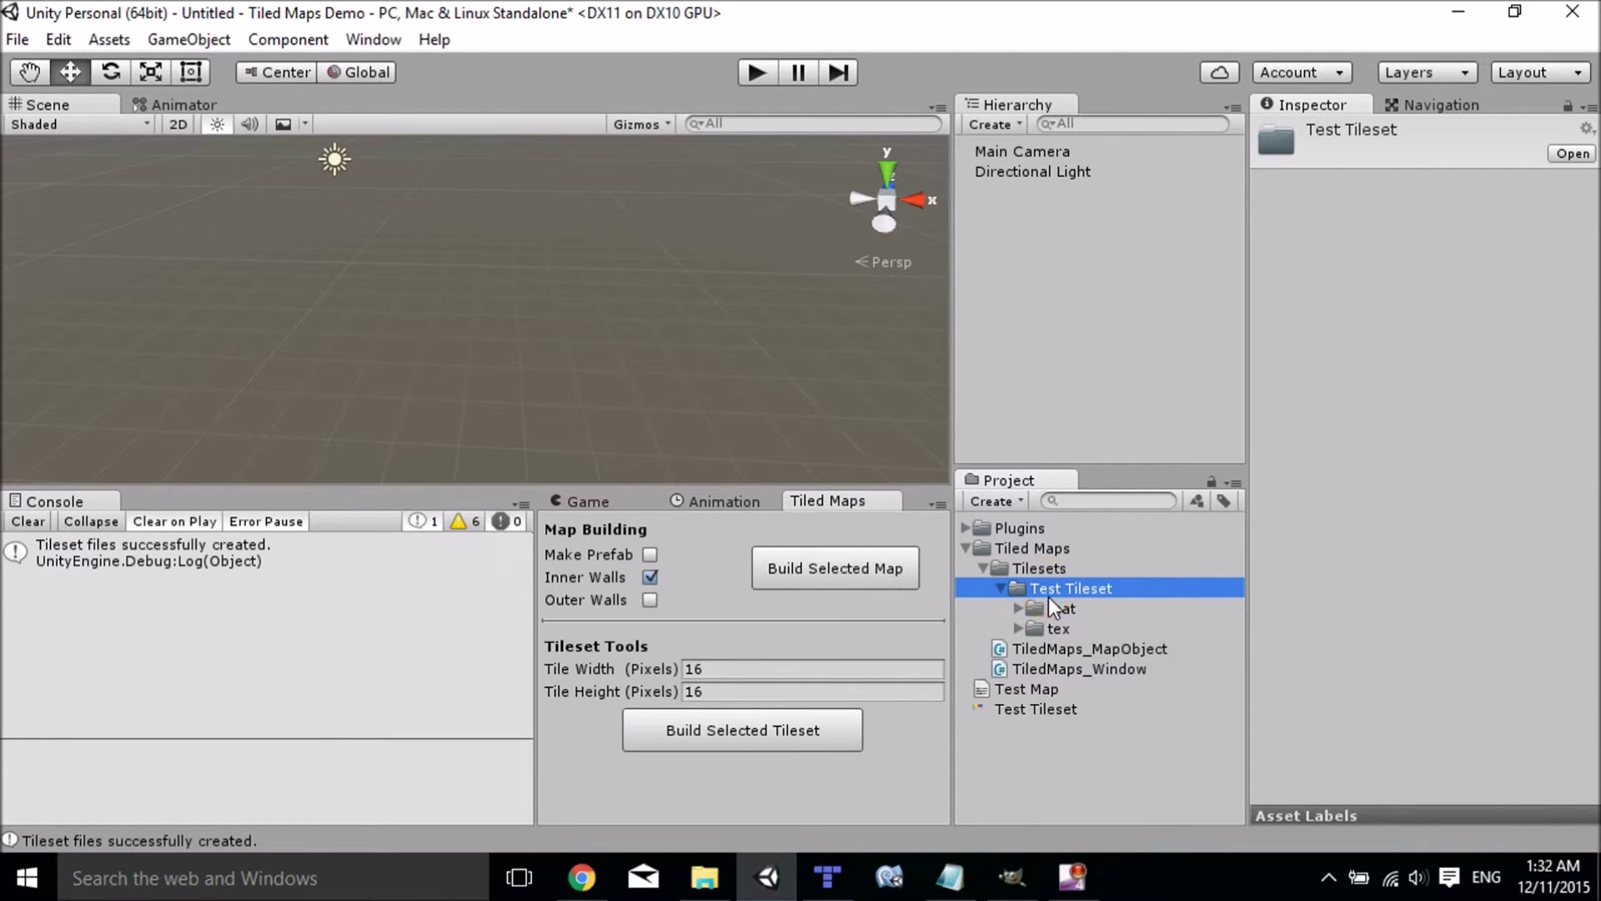
pyautogui.click(1017, 608)
pyautogui.click(1017, 608)
pyautogui.click(1017, 628)
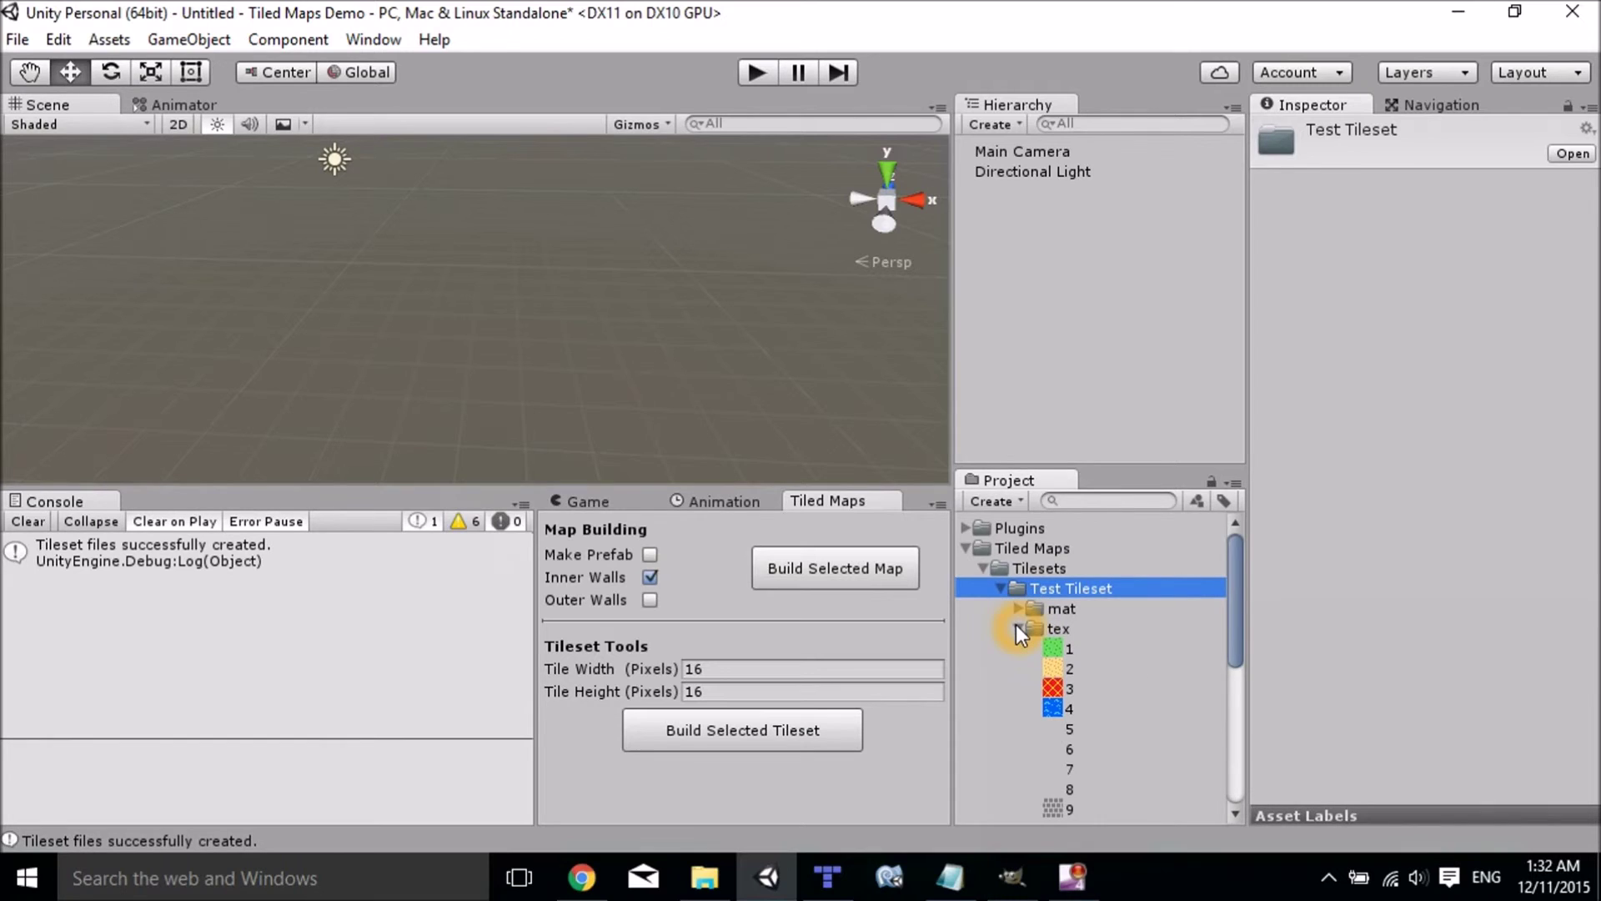
pyautogui.click(1018, 628)
pyautogui.click(1000, 589)
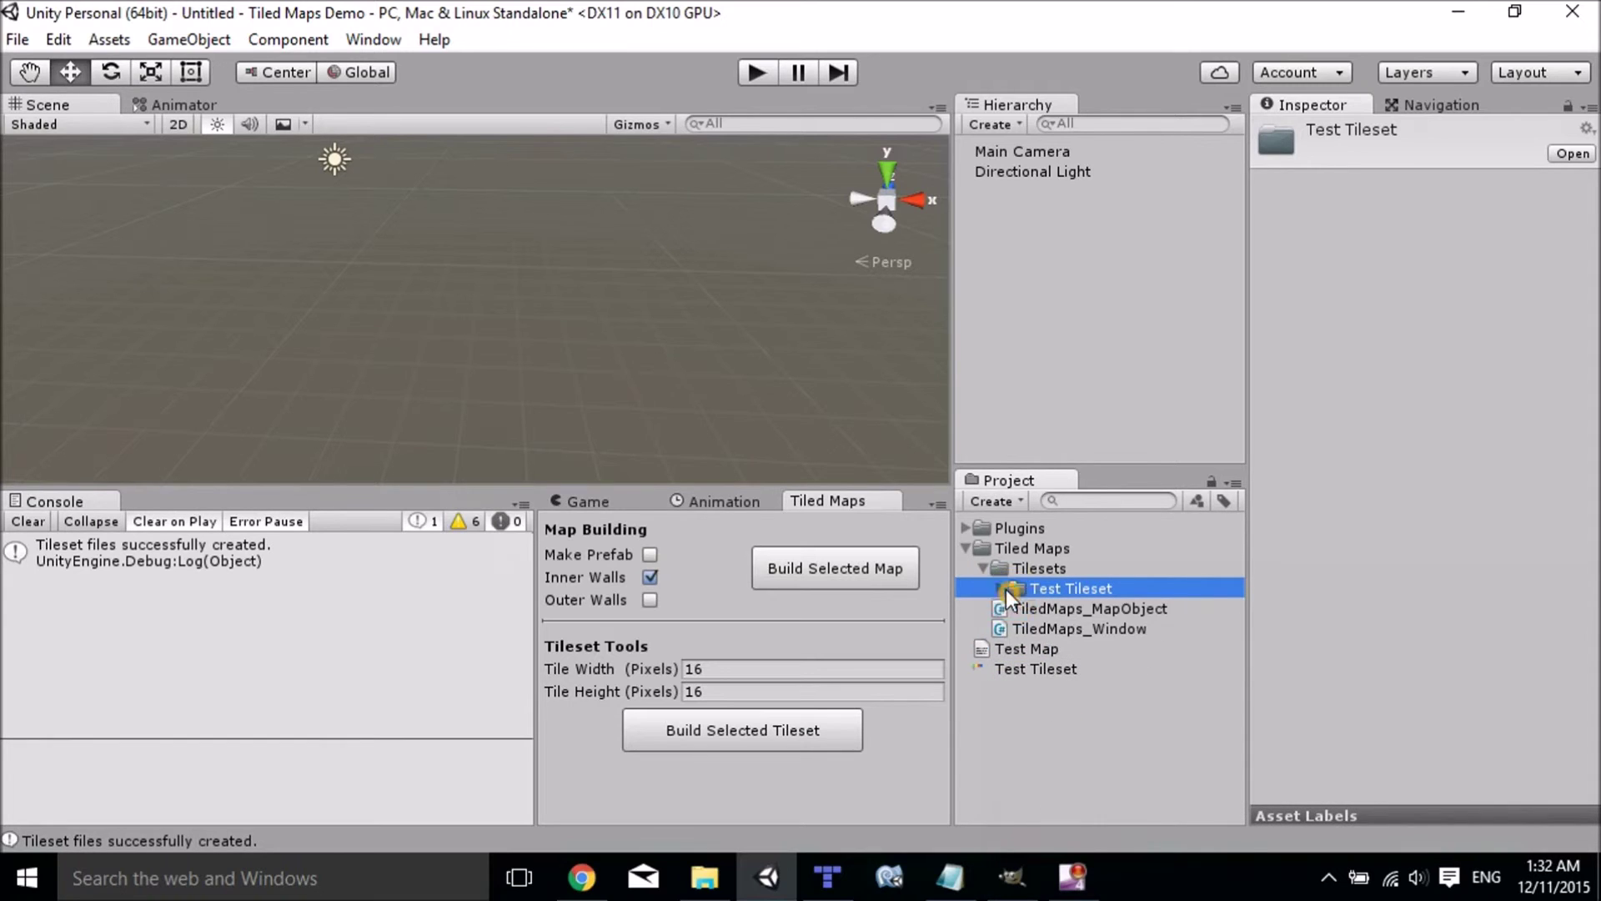
pyautogui.click(984, 569)
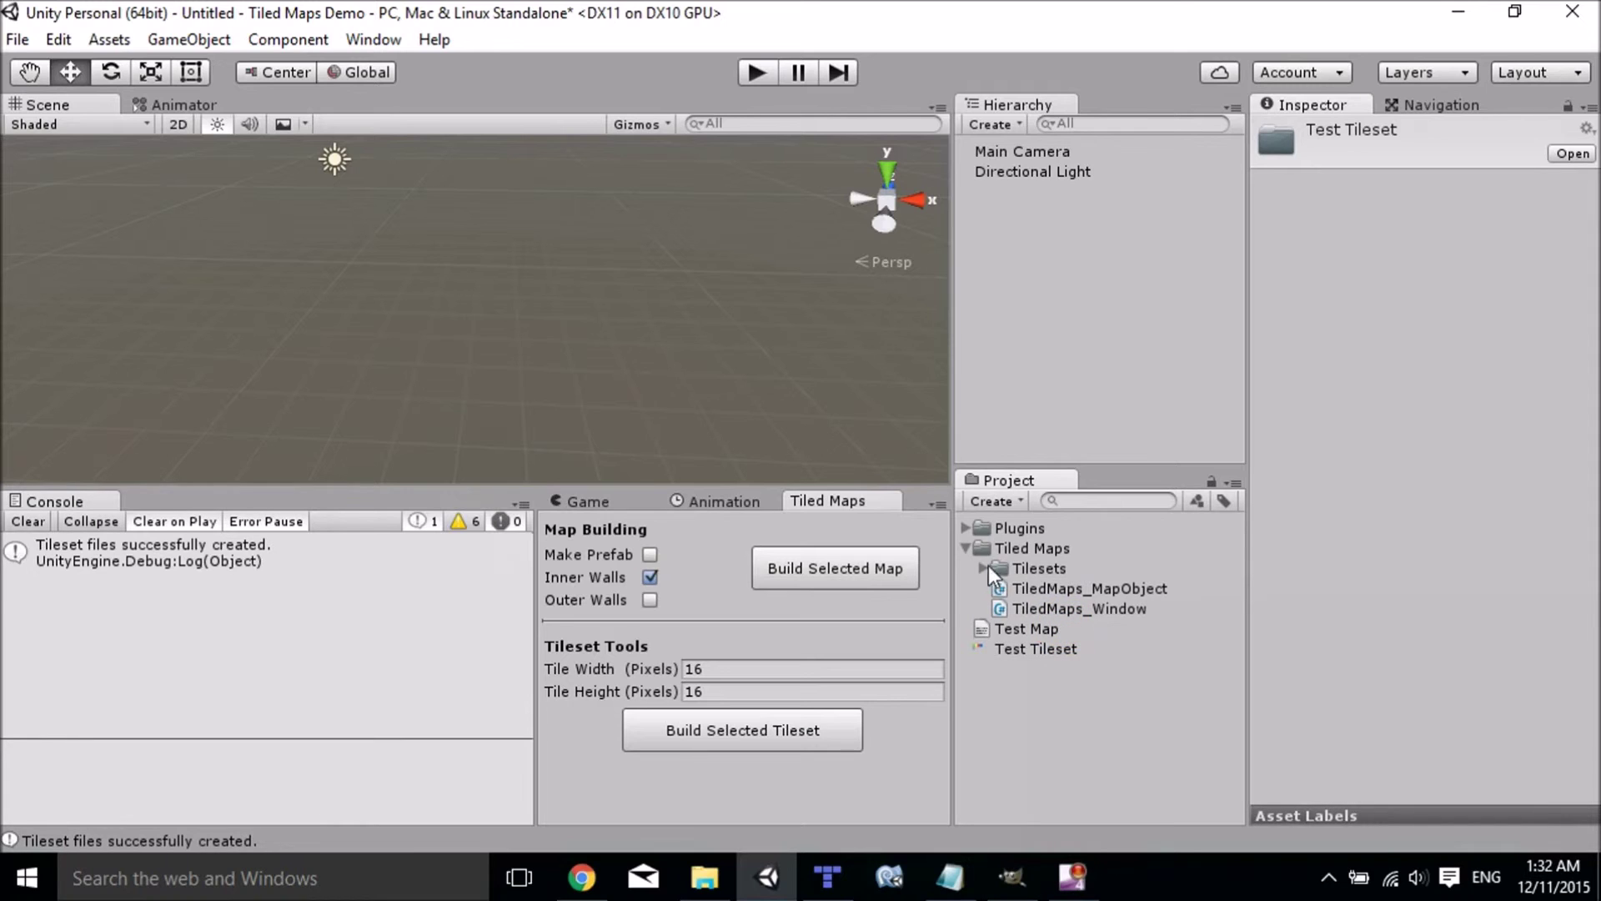
pyautogui.click(984, 569)
pyautogui.click(1035, 589)
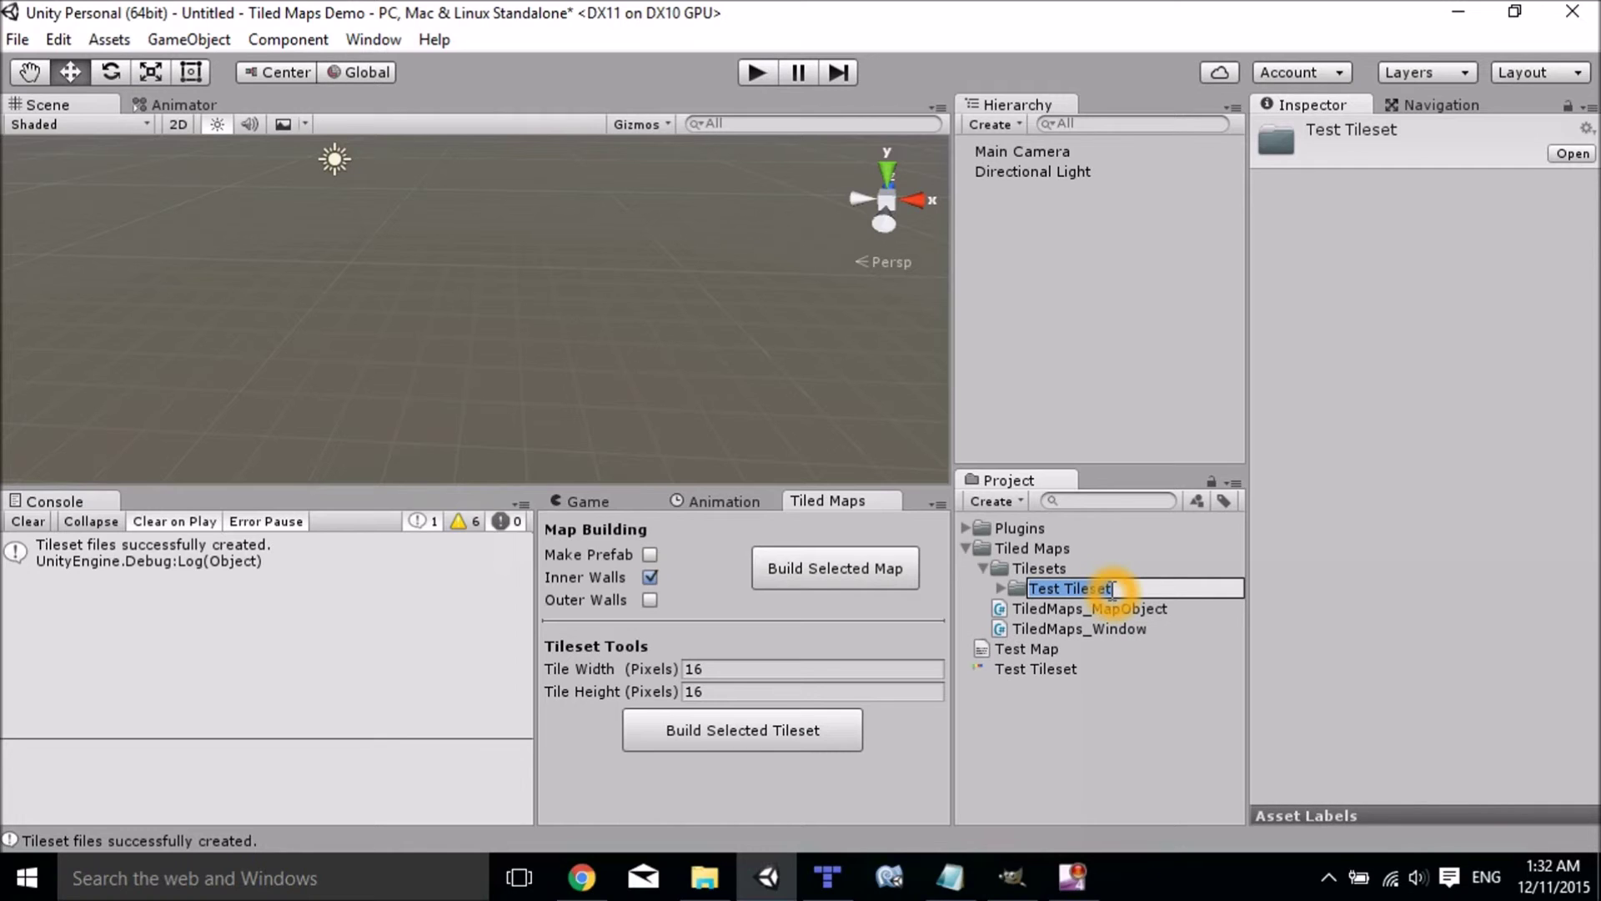
pyautogui.click(1054, 647)
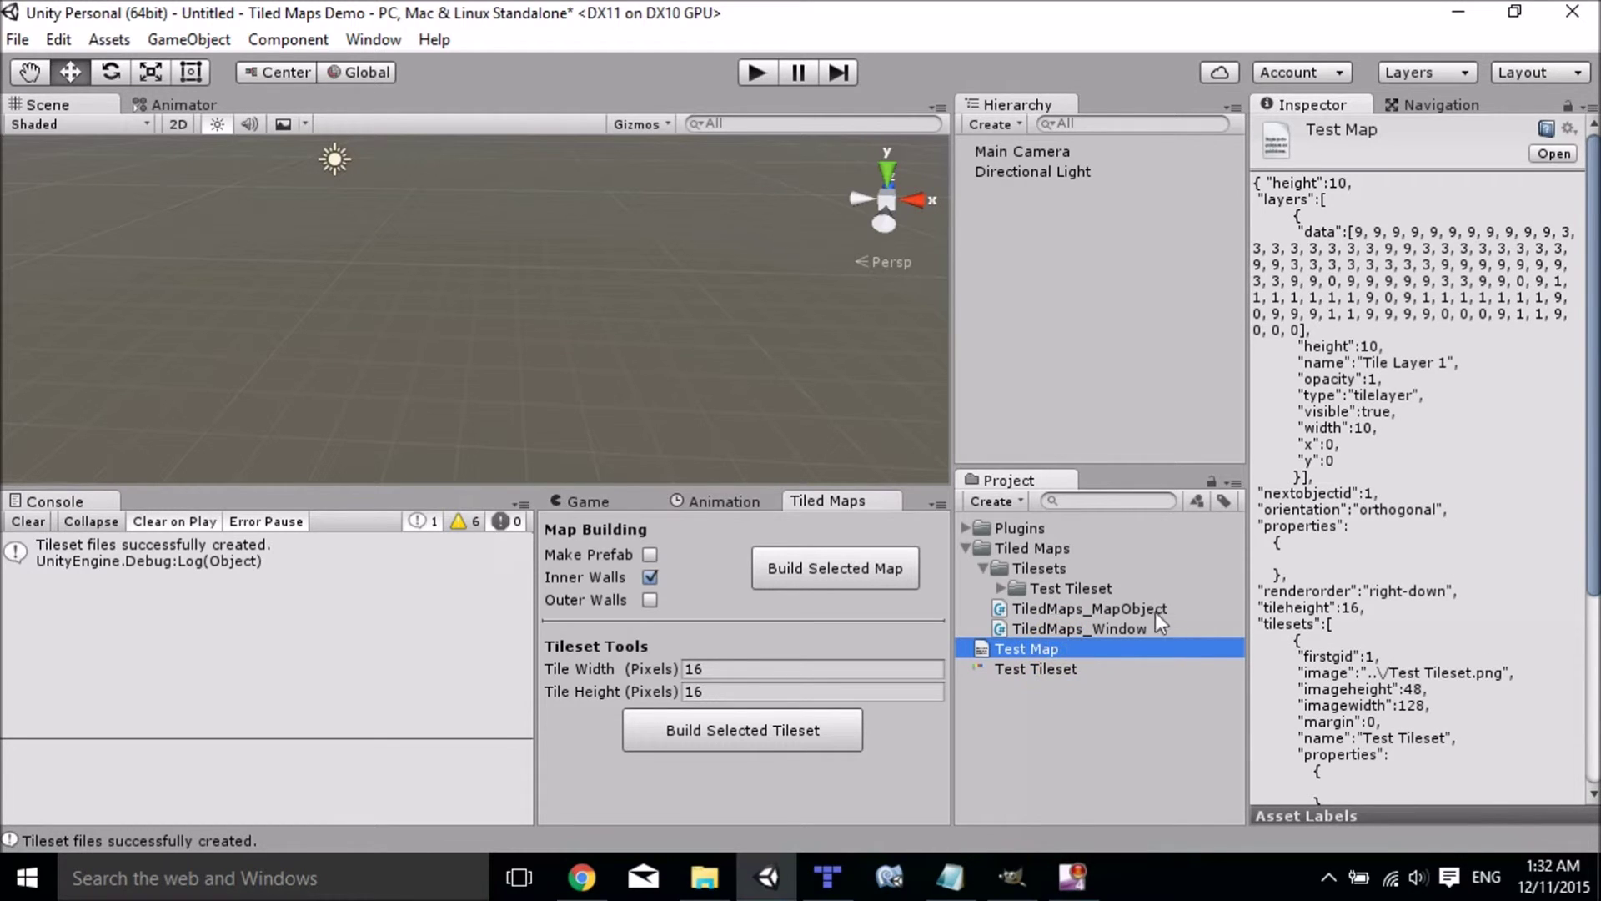
# - Scroll through the Test Map JSON in the Inspector and tick Make Prefab
pyautogui.scroll(-5, 1307, 595)
pyautogui.scroll(4, 1308, 595)
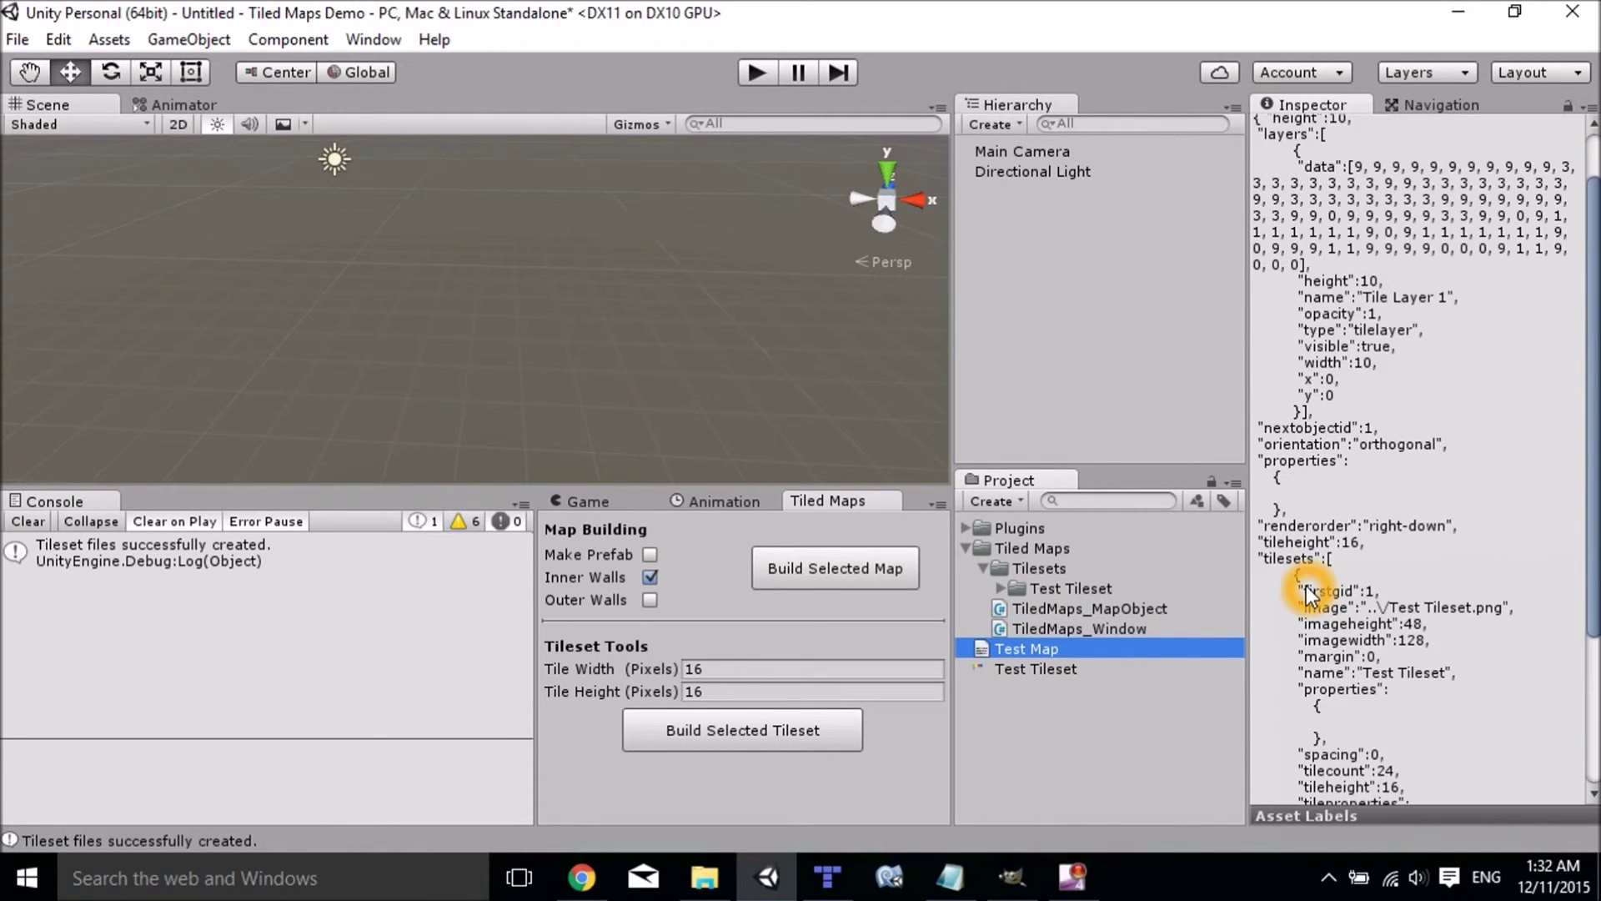
pyautogui.scroll(1, 1307, 595)
pyautogui.scroll(-3, 1307, 596)
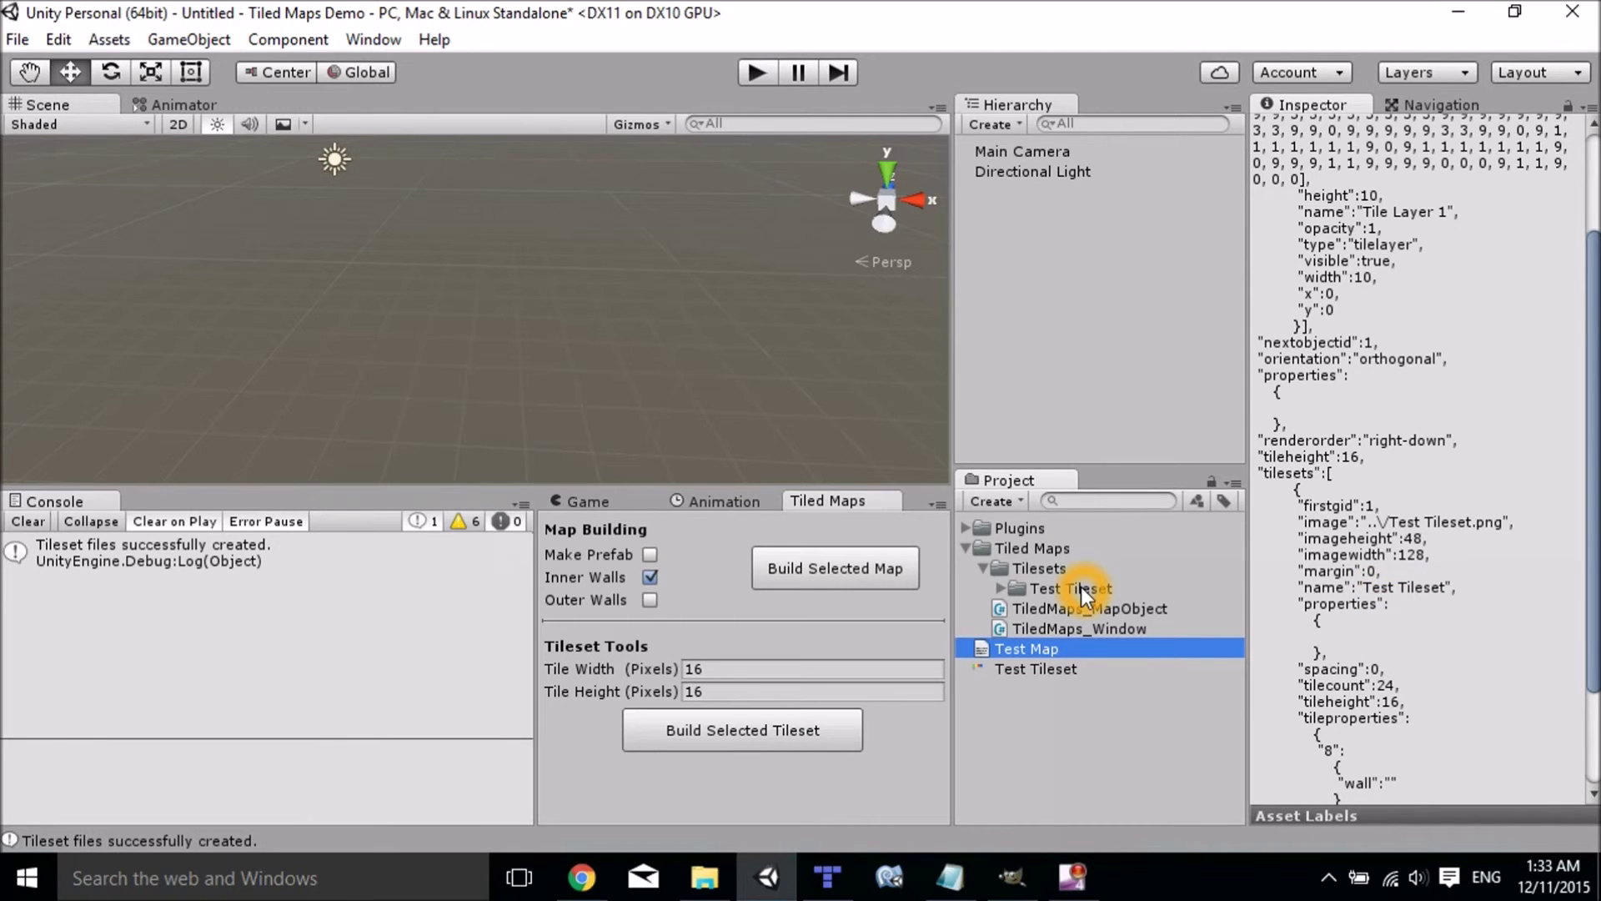
pyautogui.click(650, 555)
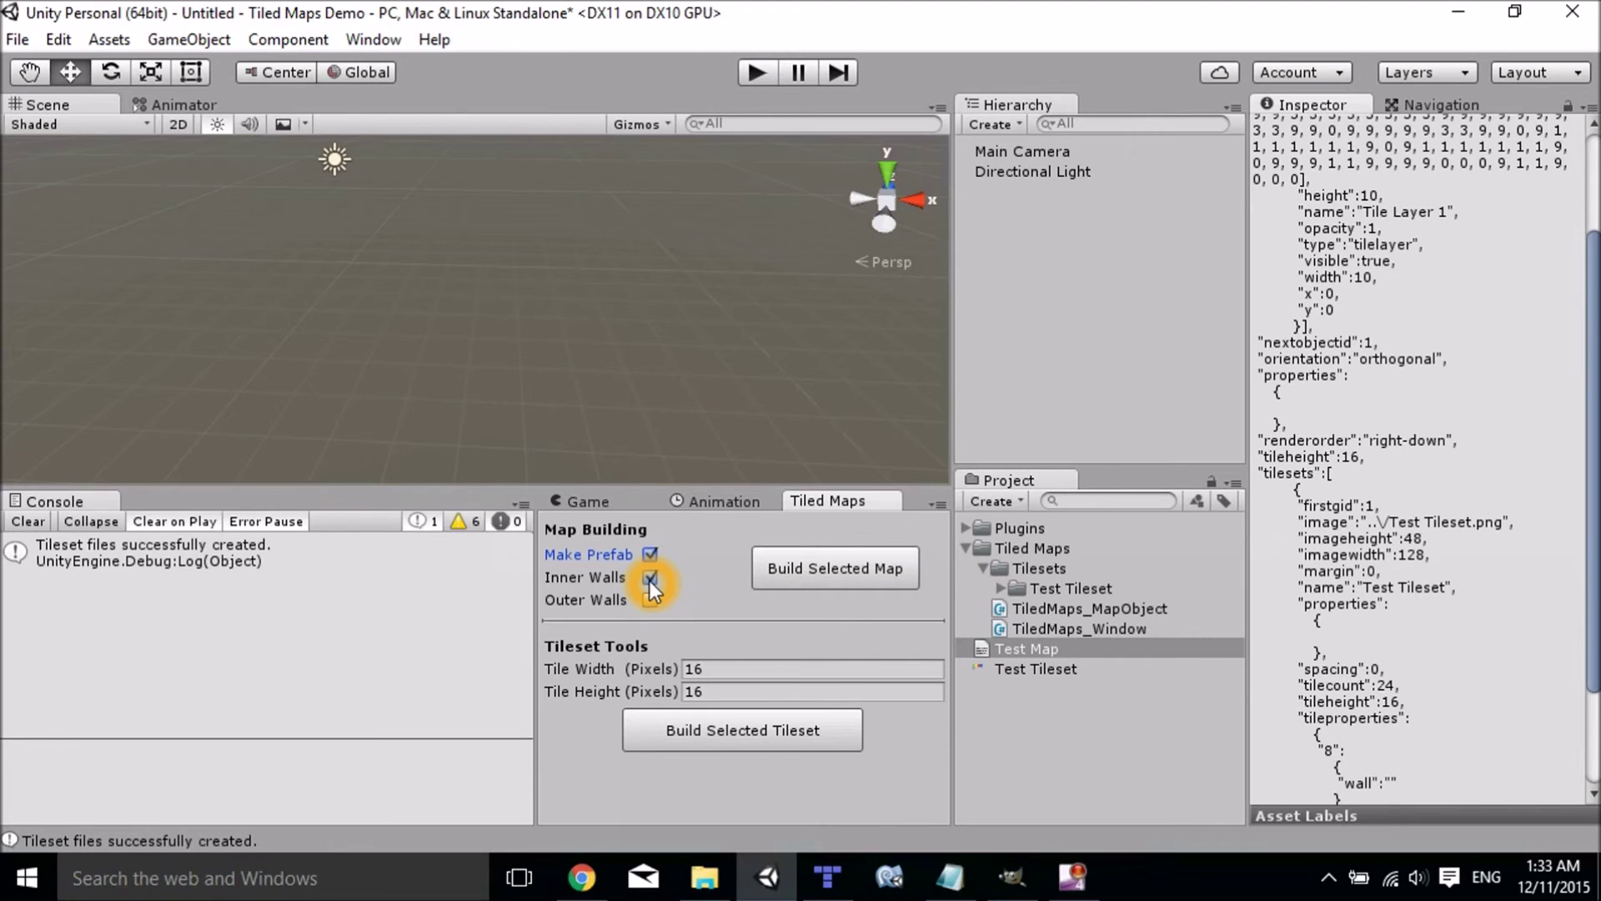
# - Build the 3D level from Test Map and compare its top view with the Tiled map
pyautogui.click(807, 573)
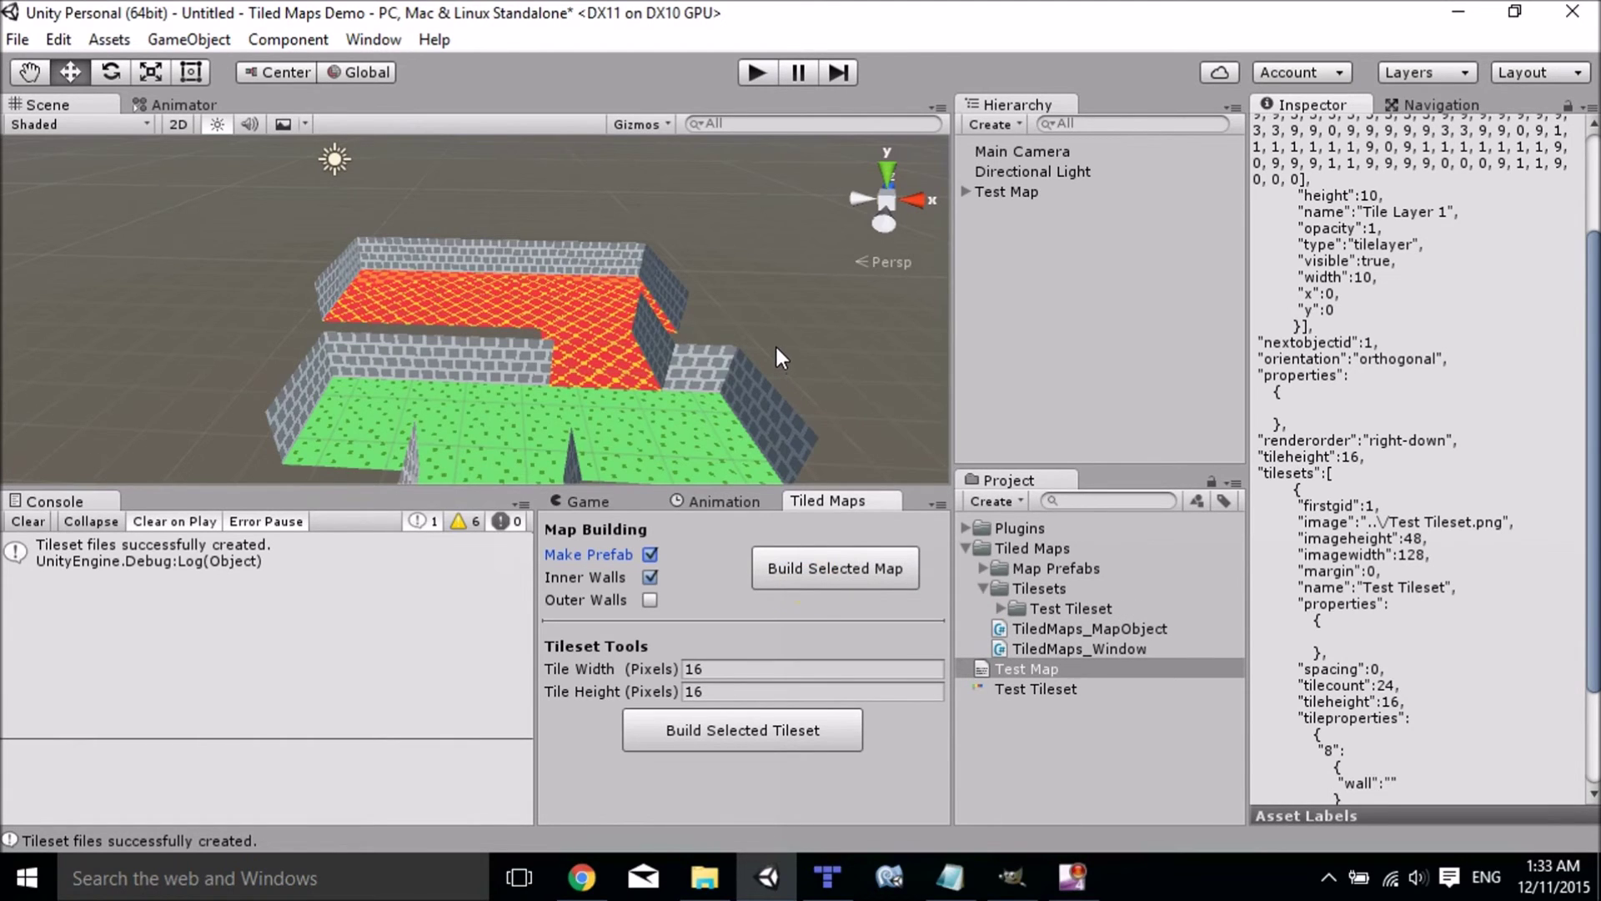
pyautogui.keyDown('alt'); pyautogui.moveTo(774, 343); pyautogui.dragTo(583, 312); pyautogui.keyUp('alt')
pyautogui.click(879, 171)
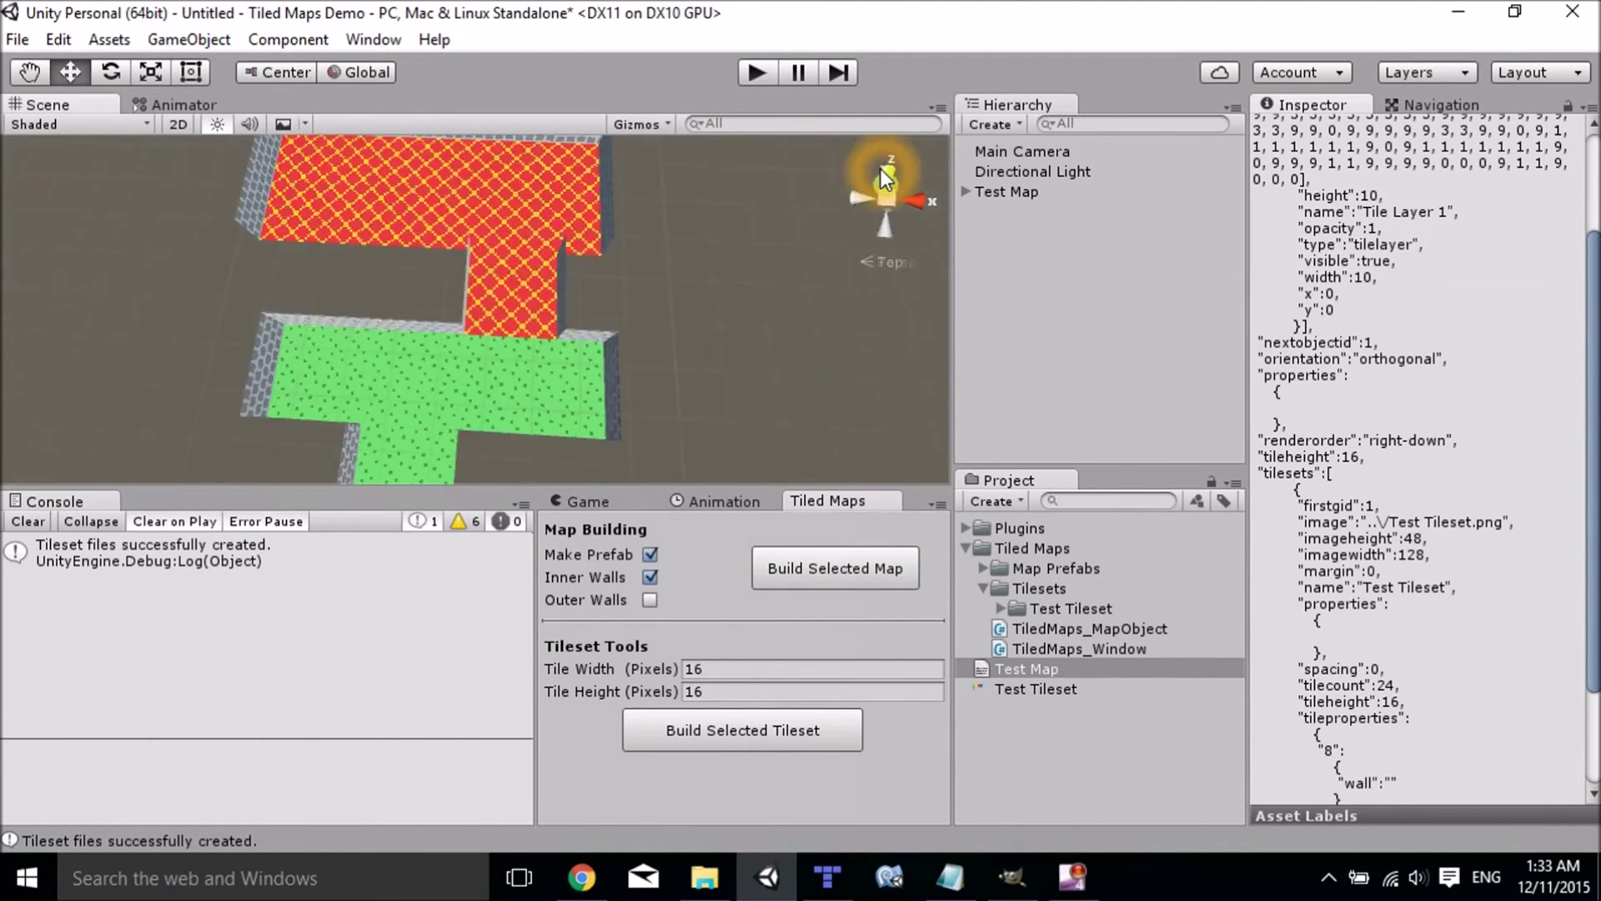
pyautogui.click(657, 275)
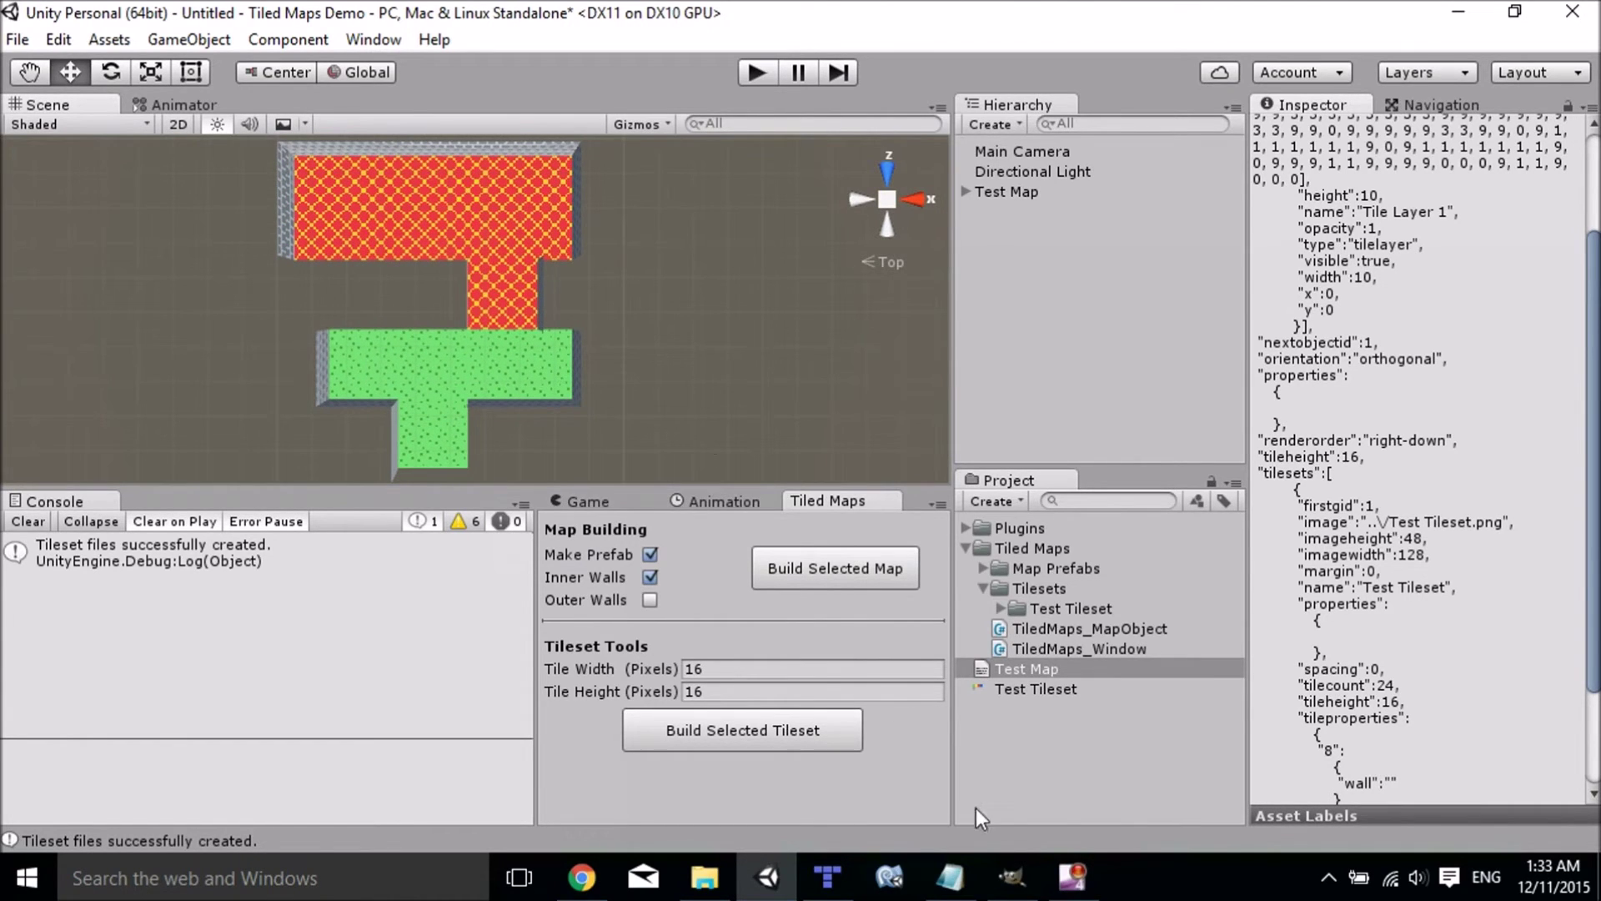
pyautogui.click(830, 877)
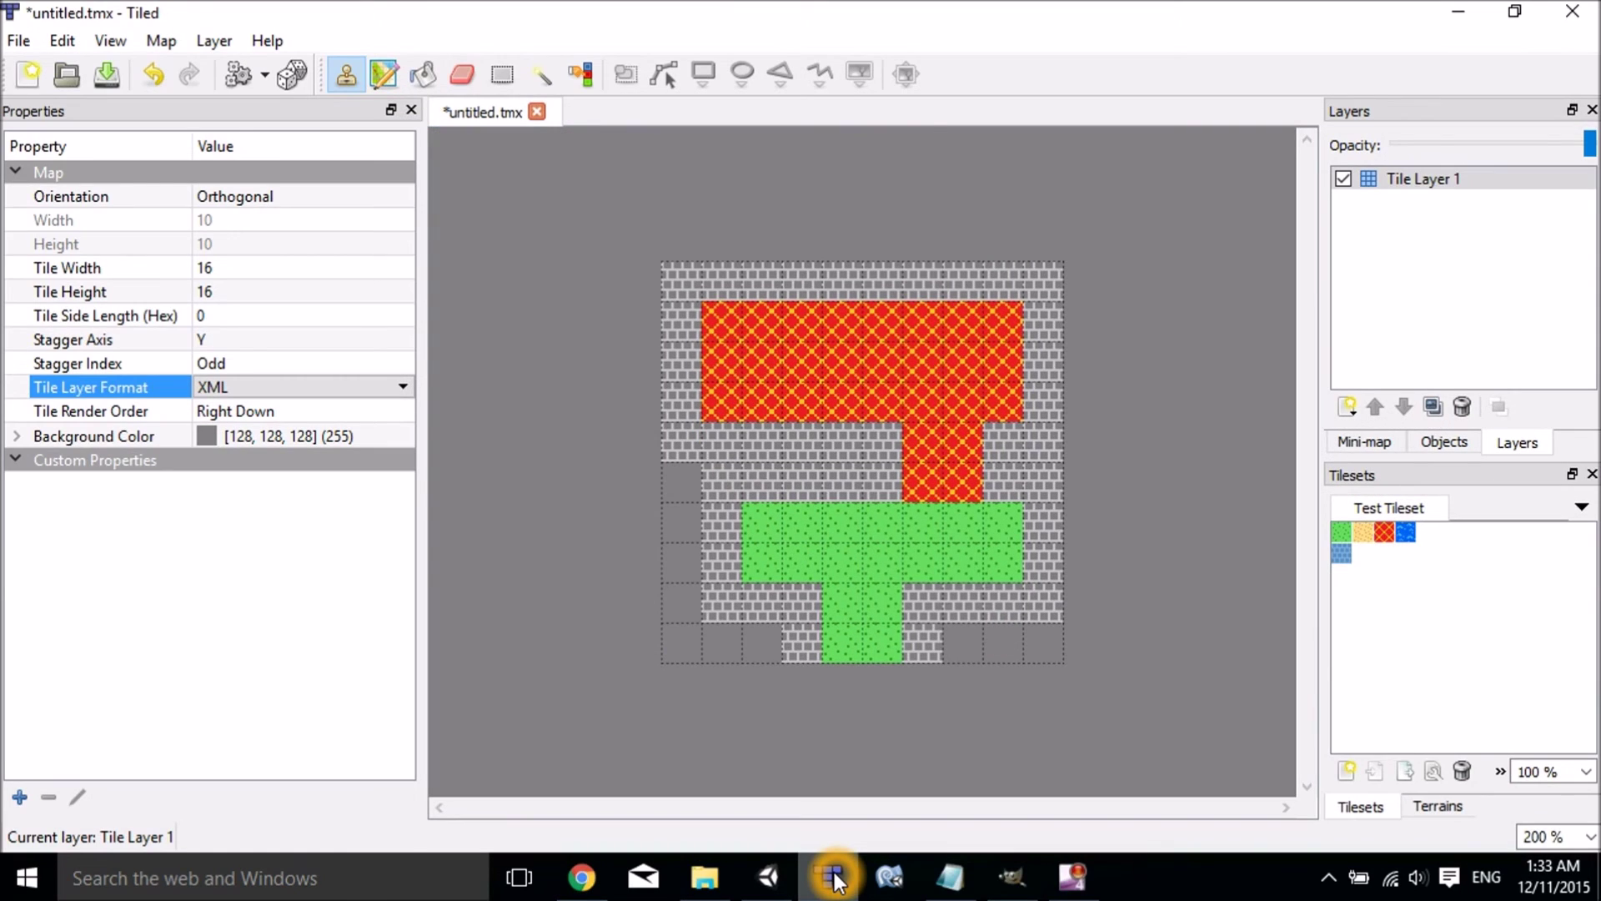
pyautogui.click(831, 877)
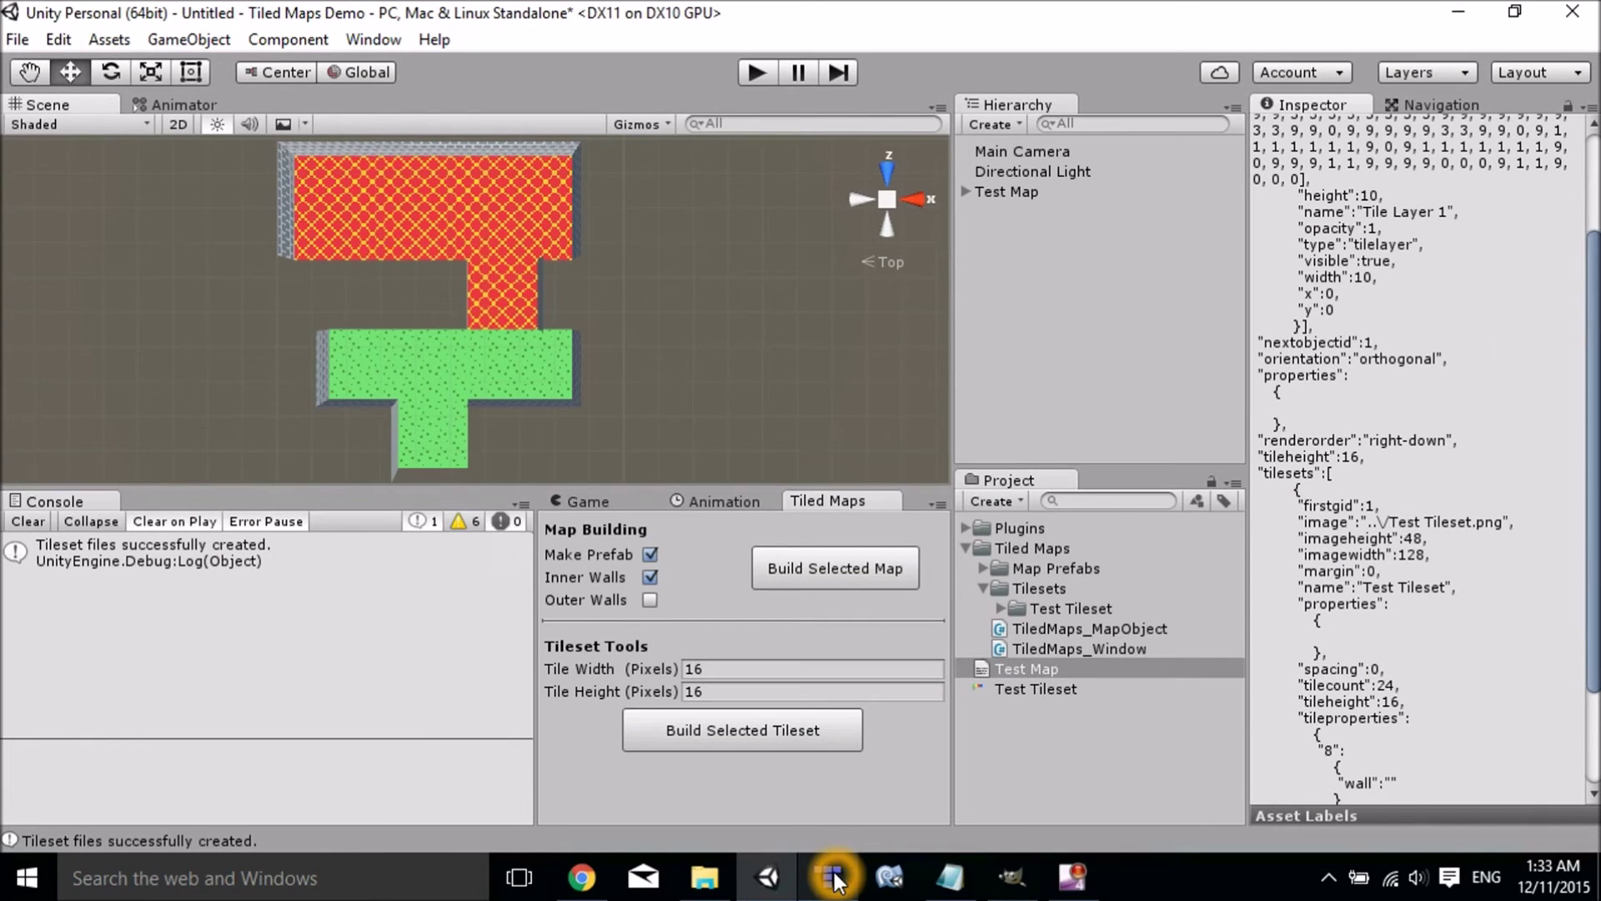
pyautogui.keyDown('alt'); pyautogui.moveTo(657, 372); pyautogui.dragTo(543, 349); pyautogui.keyUp('alt')
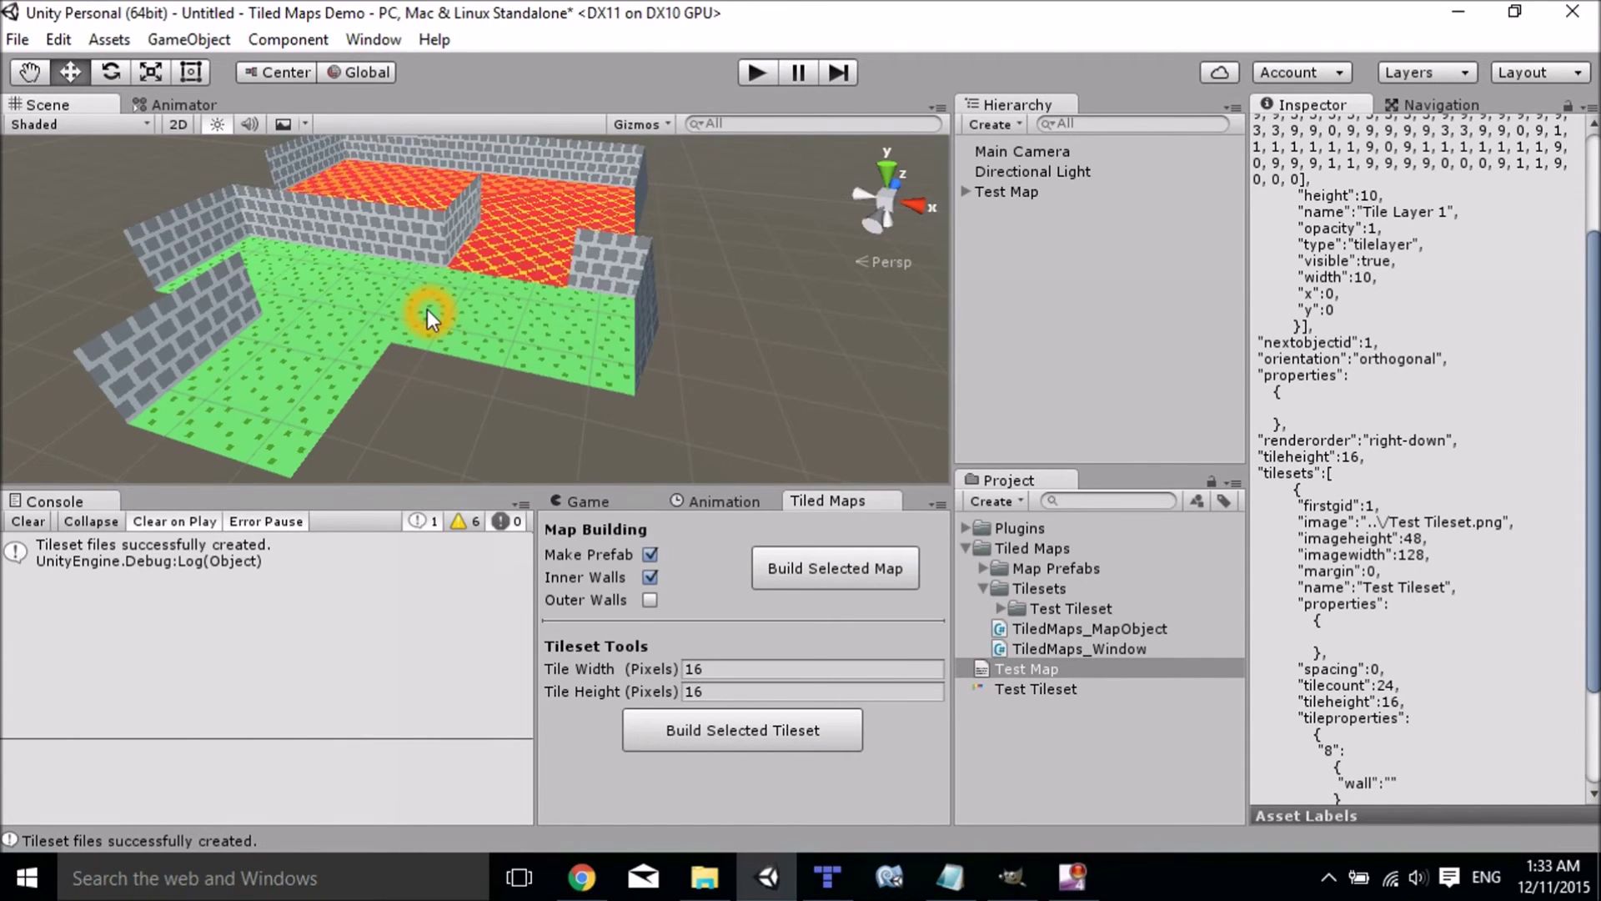
# - Deactivate the first built level and build a second Test Map with Outer Walls ticked
pyautogui.click(1085, 191)
pyautogui.click(1301, 128)
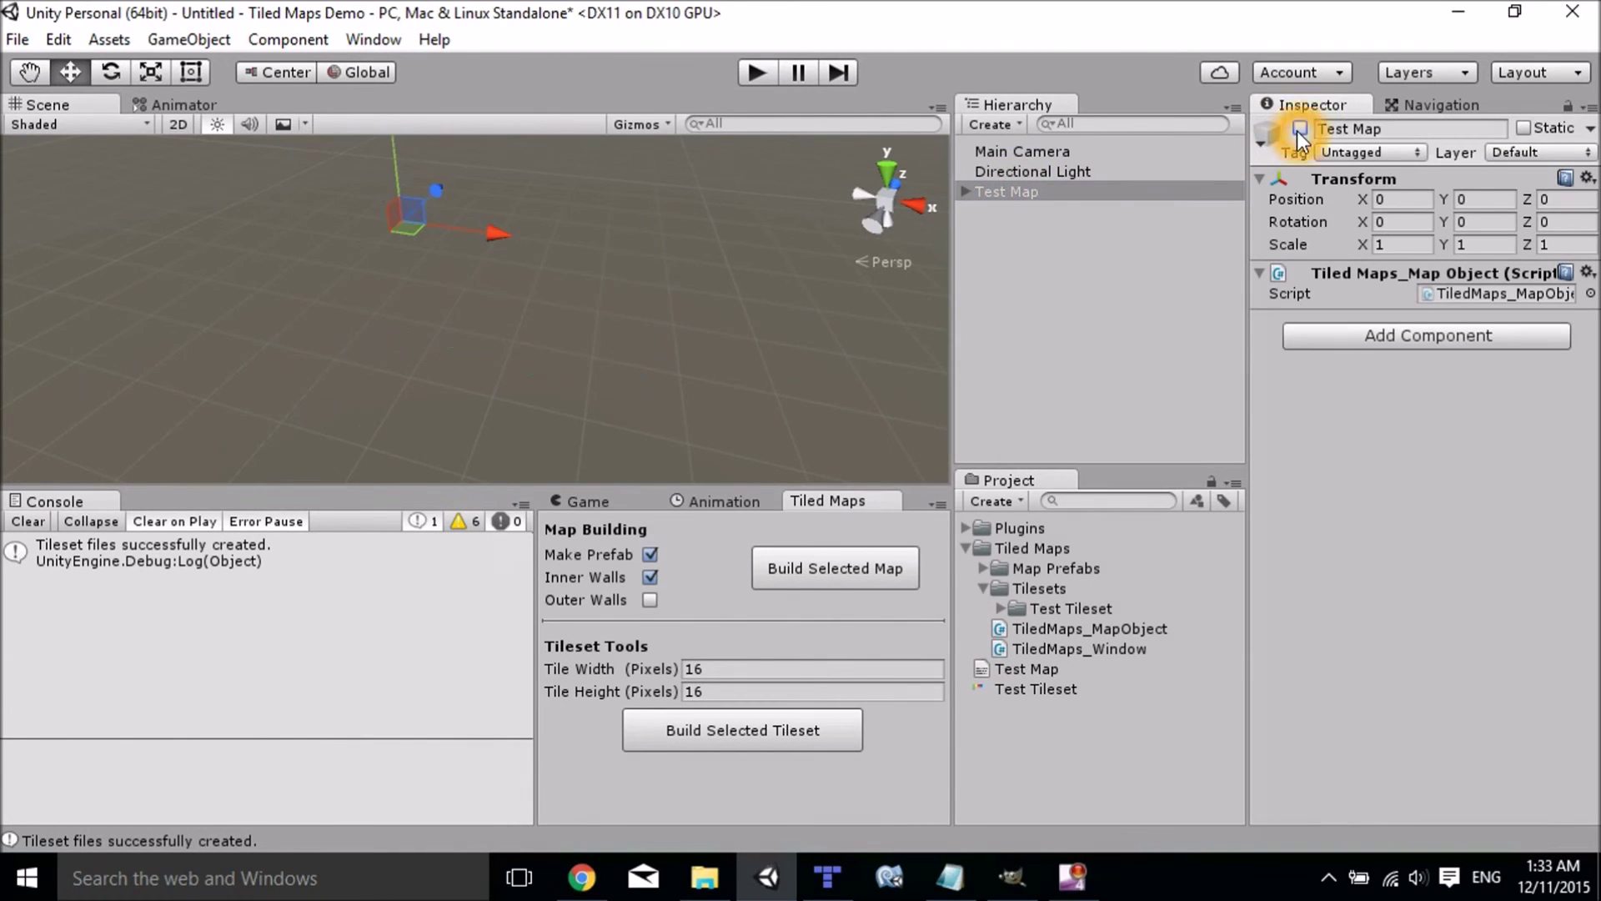
pyautogui.click(1021, 667)
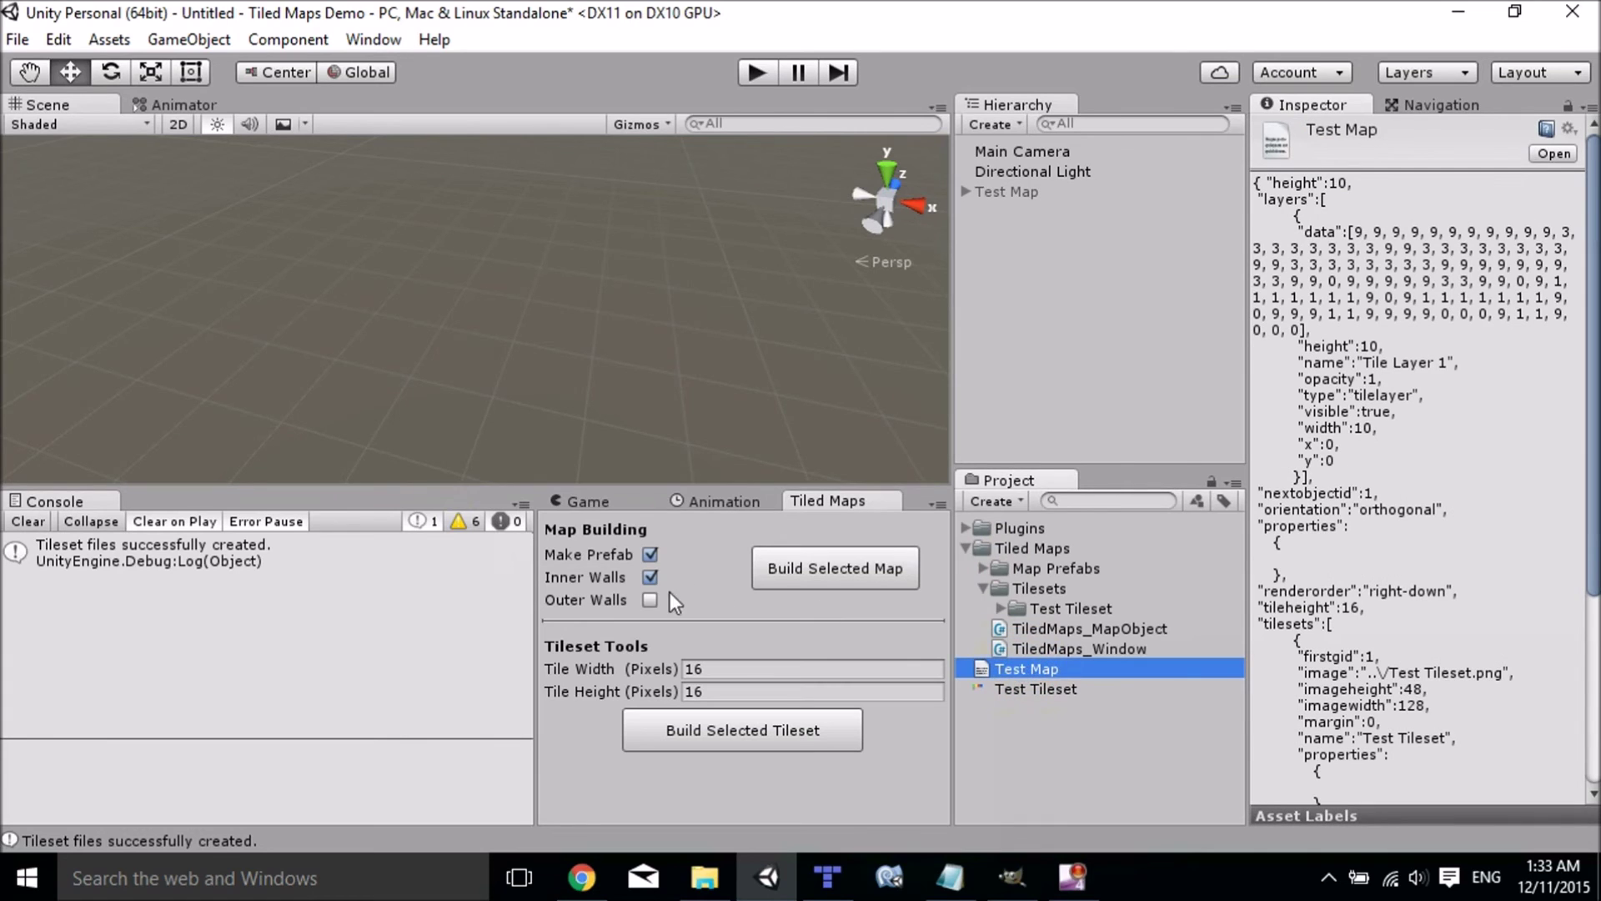
pyautogui.click(650, 601)
pyautogui.click(794, 557)
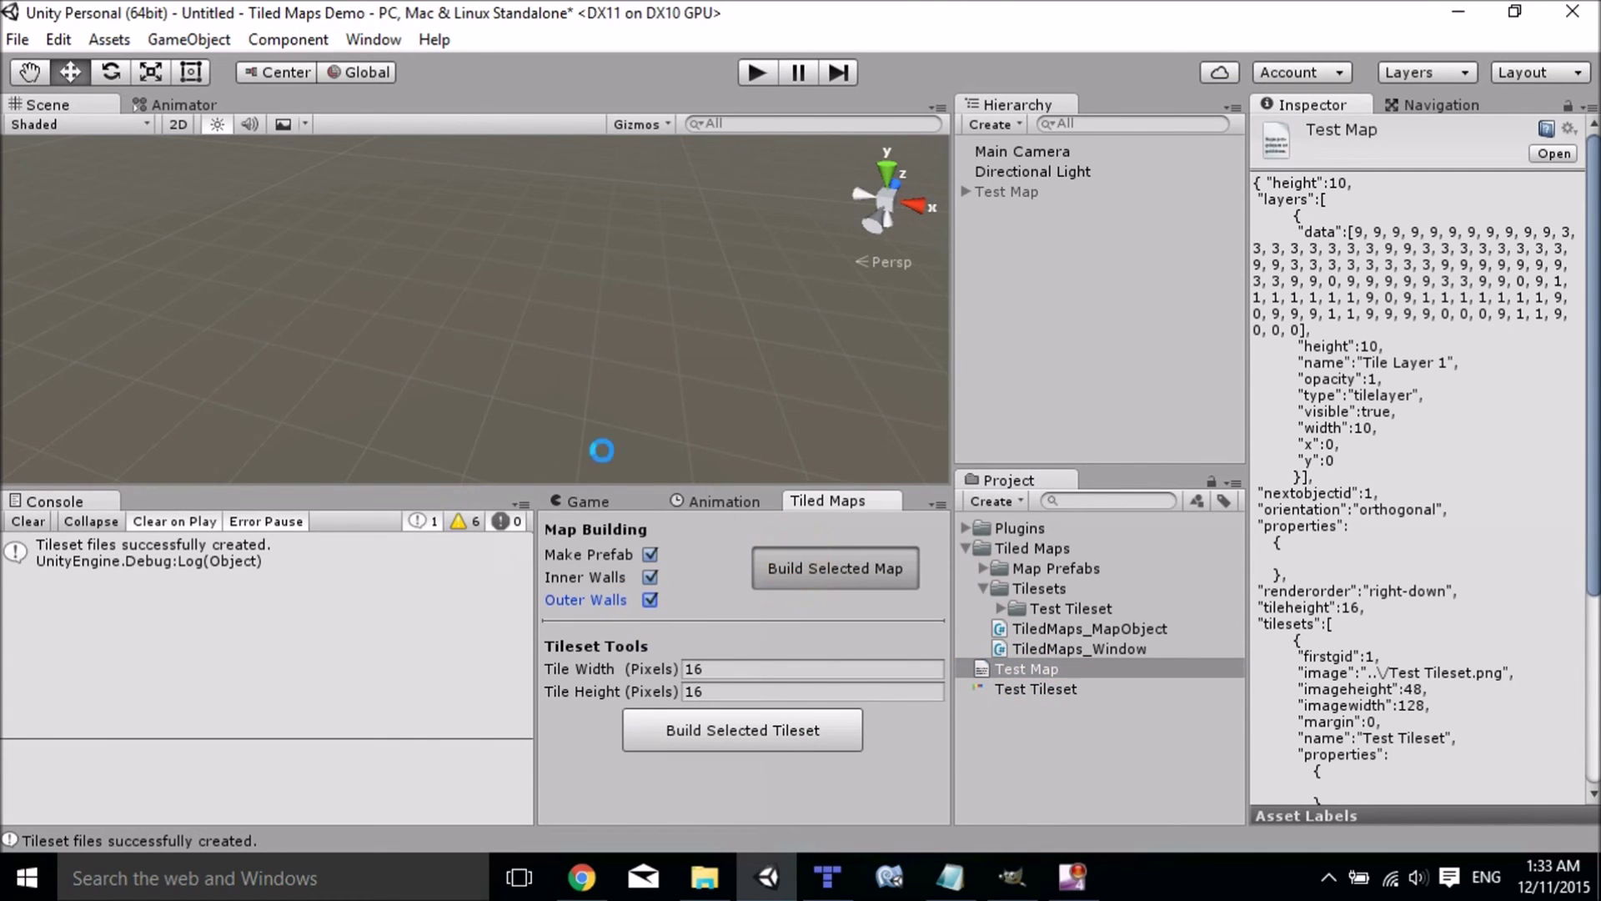
# - Inspect the outer-walled level, then deactivate it and reactivate the original inner-walls level
pyautogui.moveTo(459, 278); pyautogui.dragTo(413, 371, button='middle')
pyautogui.moveTo(413, 370); pyautogui.dragTo(664, 220, button='right')
pyautogui.moveTo(664, 220); pyautogui.dragTo(639, 232, button='middle')
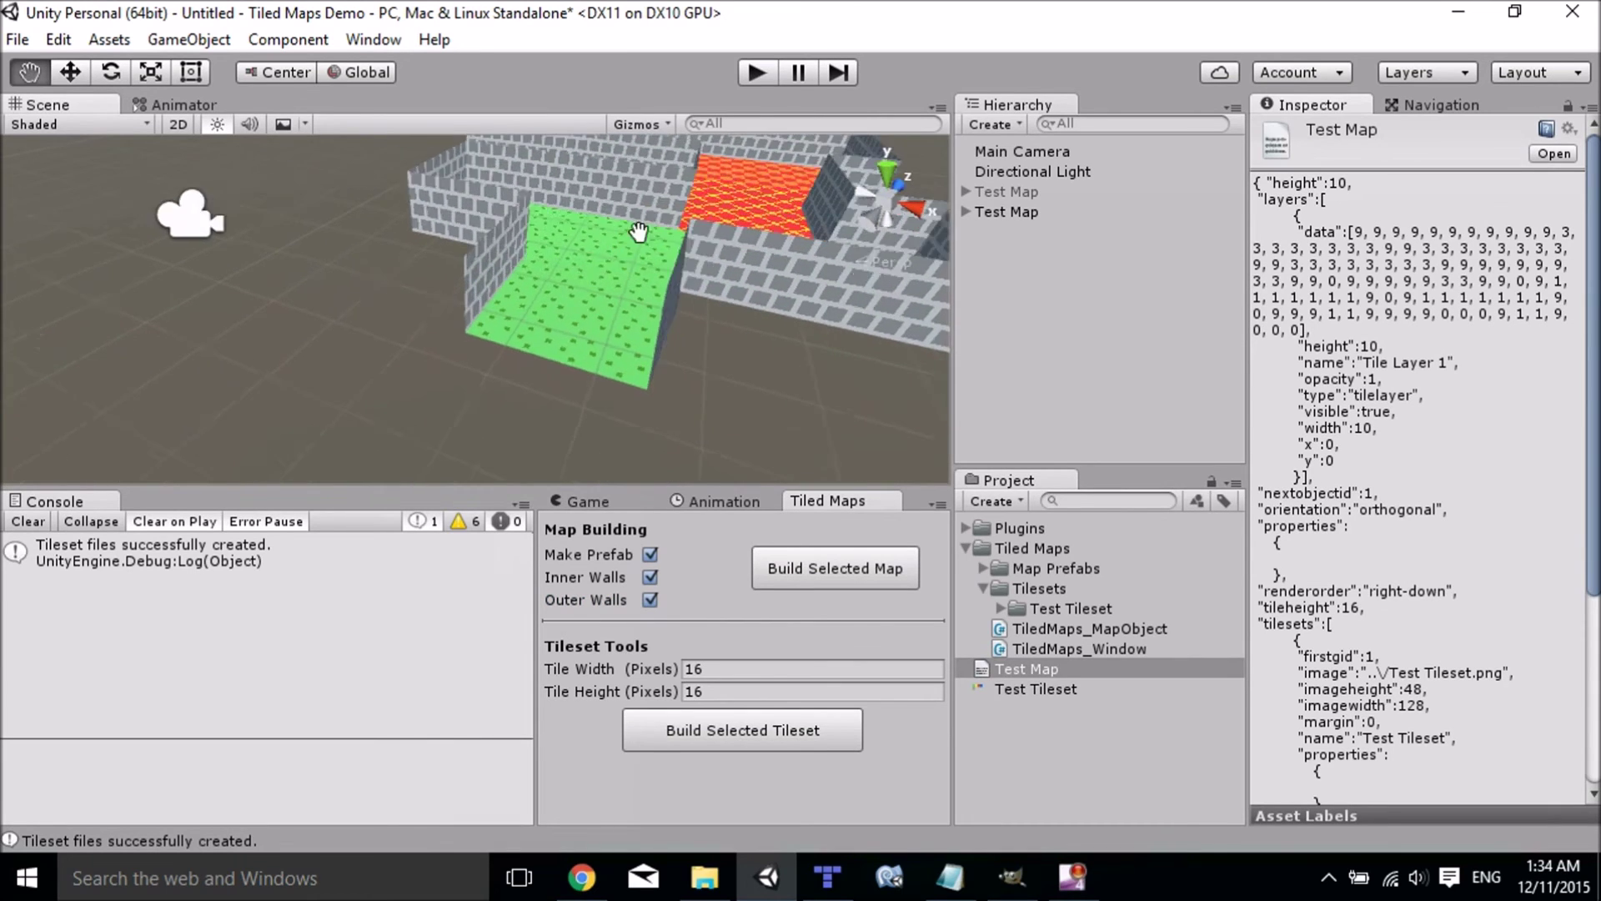
pyautogui.moveTo(639, 232); pyautogui.dragTo(545, 328, button='right')
pyautogui.moveTo(367, 323); pyautogui.dragTo(425, 288, button='right')
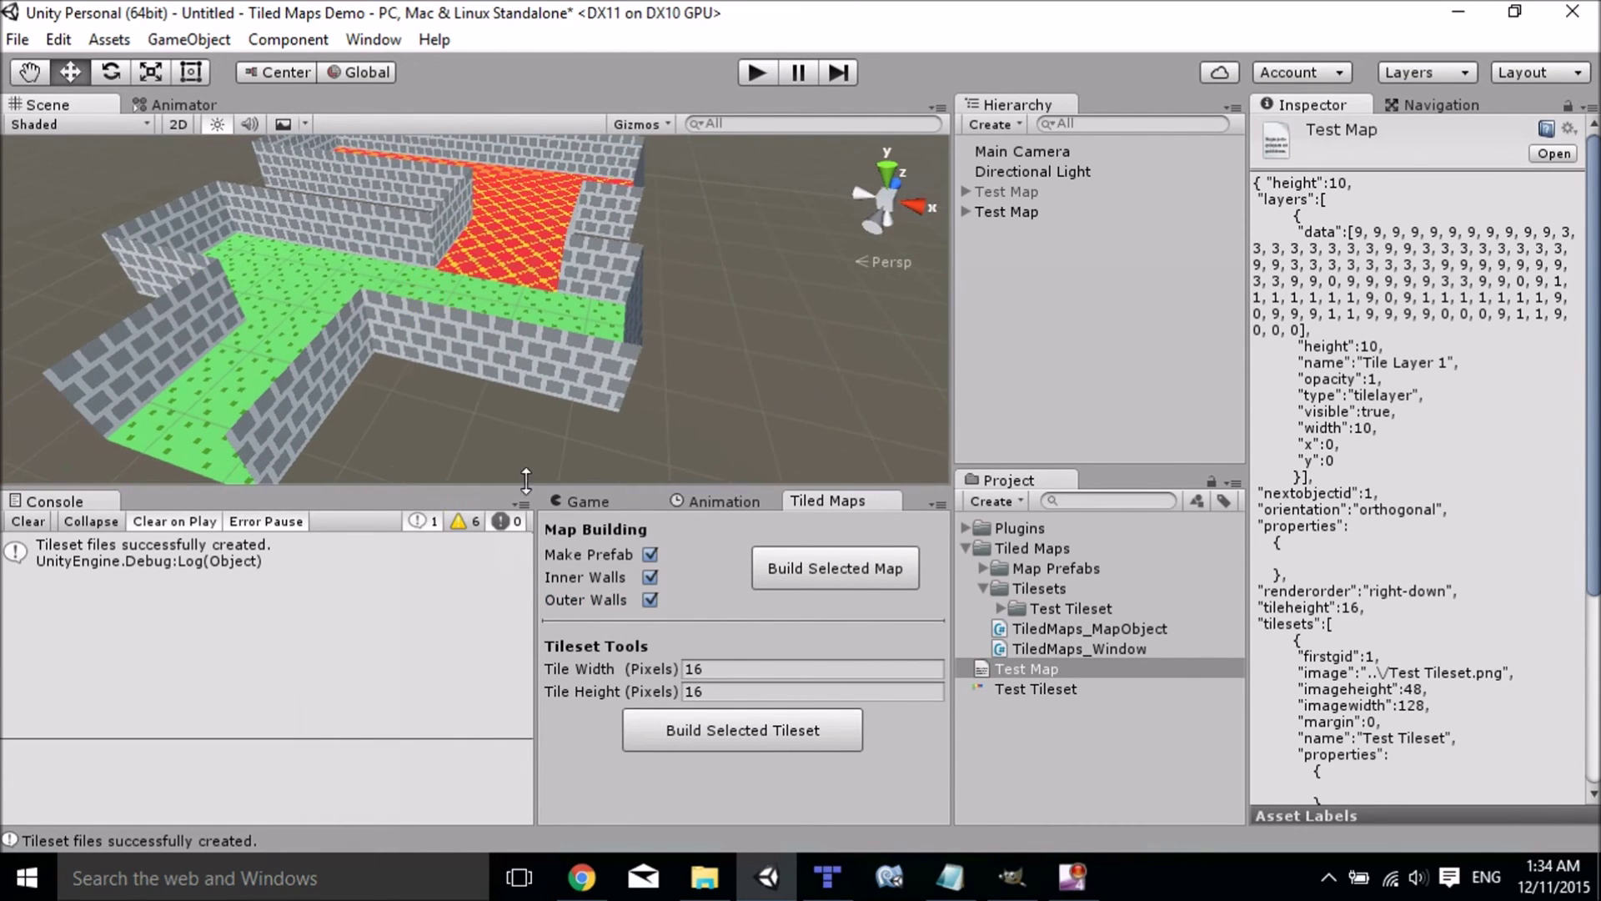
pyautogui.click(1030, 212)
pyautogui.click(1299, 130)
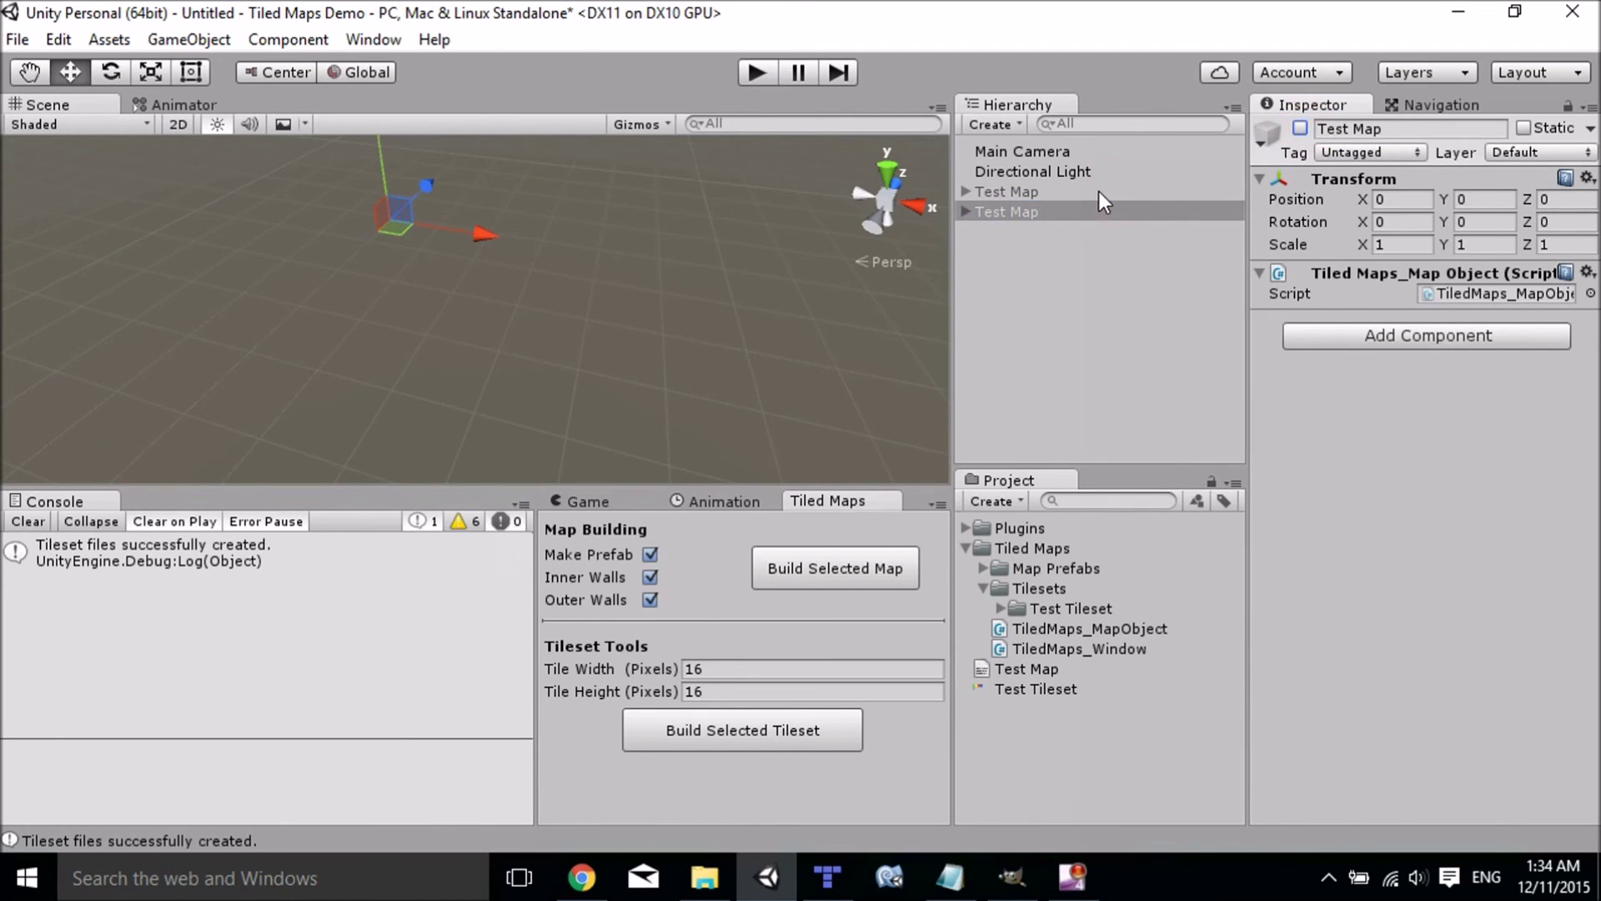
pyautogui.click(1120, 191)
pyautogui.click(1301, 126)
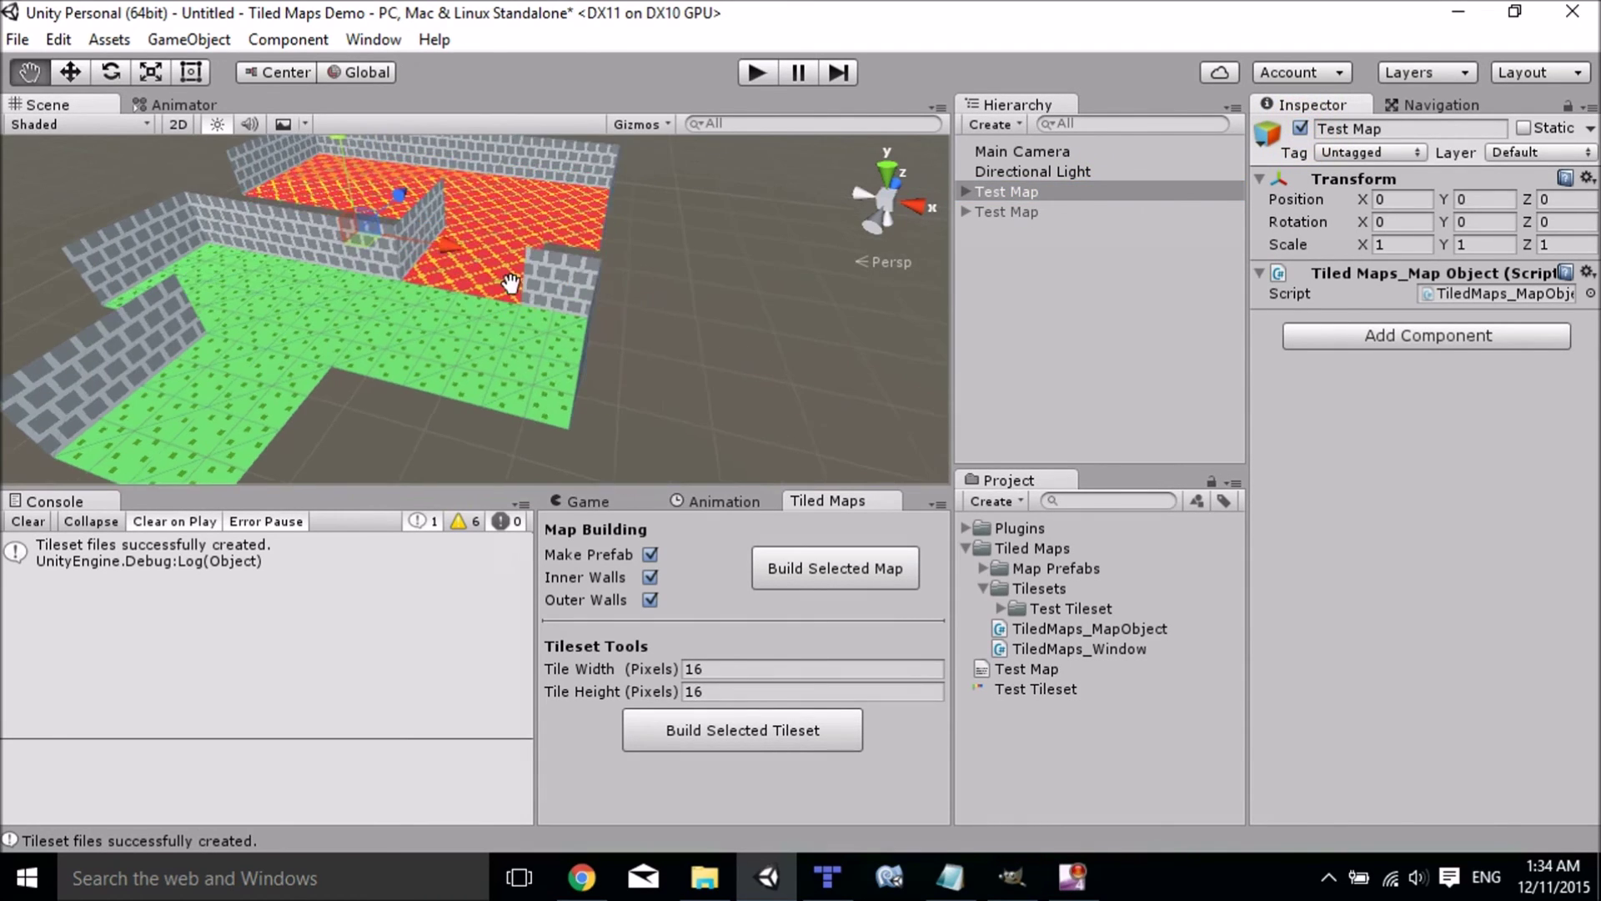